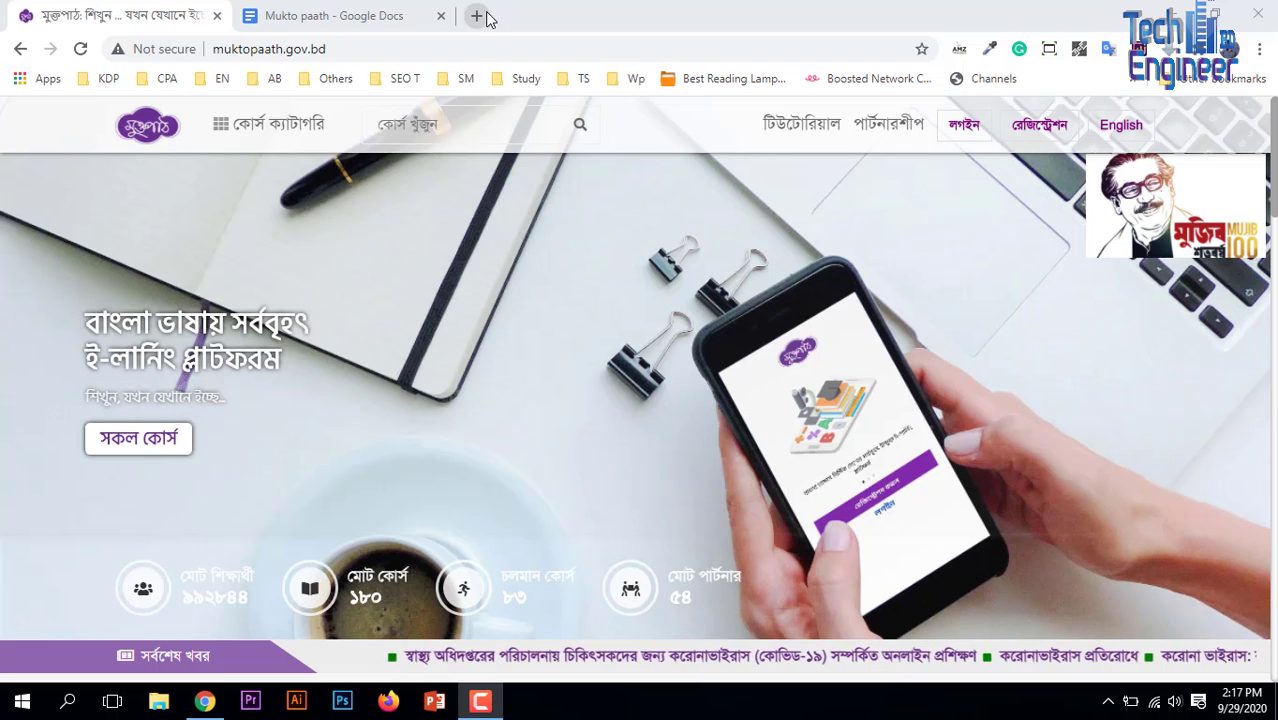
Search Google for Muktopaath and open the site, closing the extra tab
left_click(477, 16)
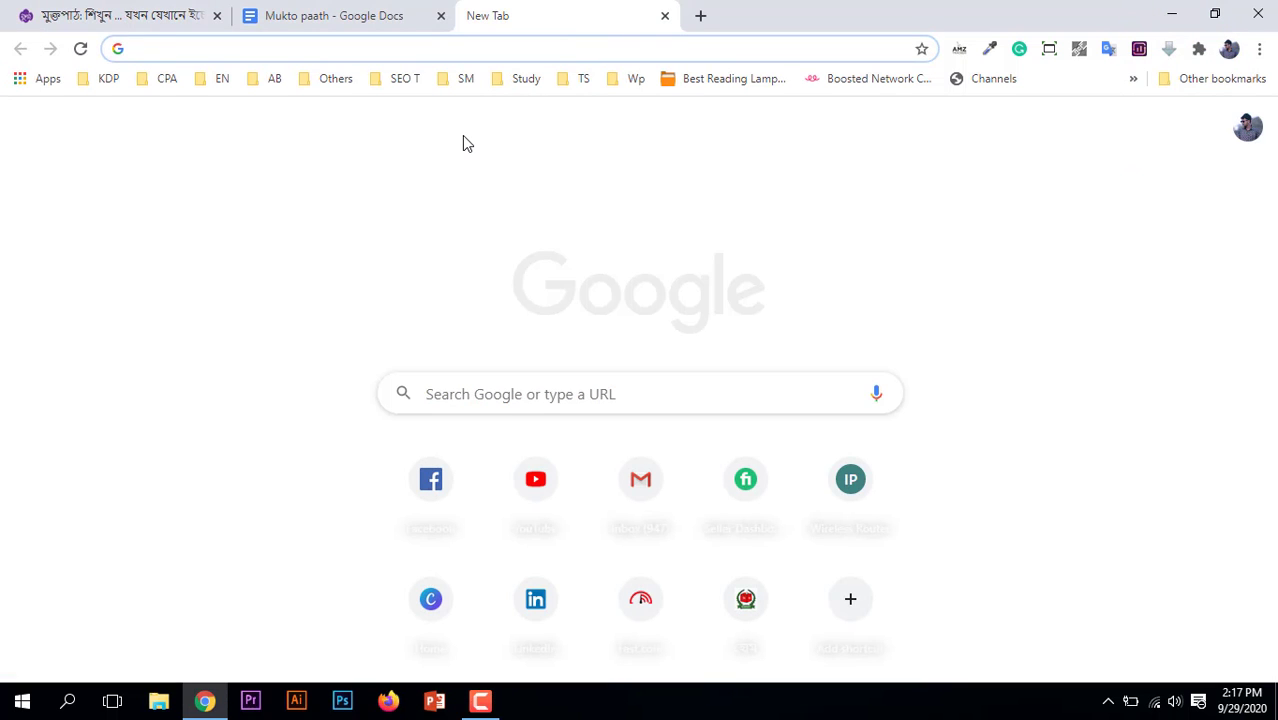
left_click(650, 386)
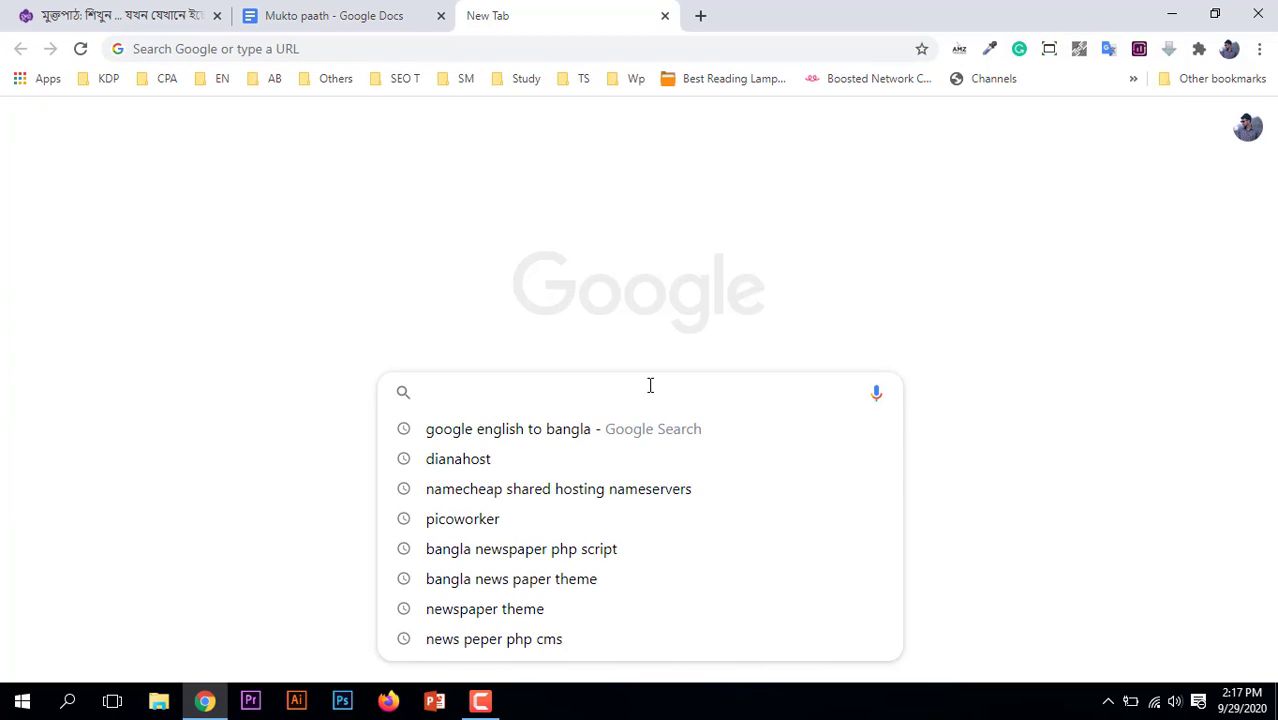
type("Muk")
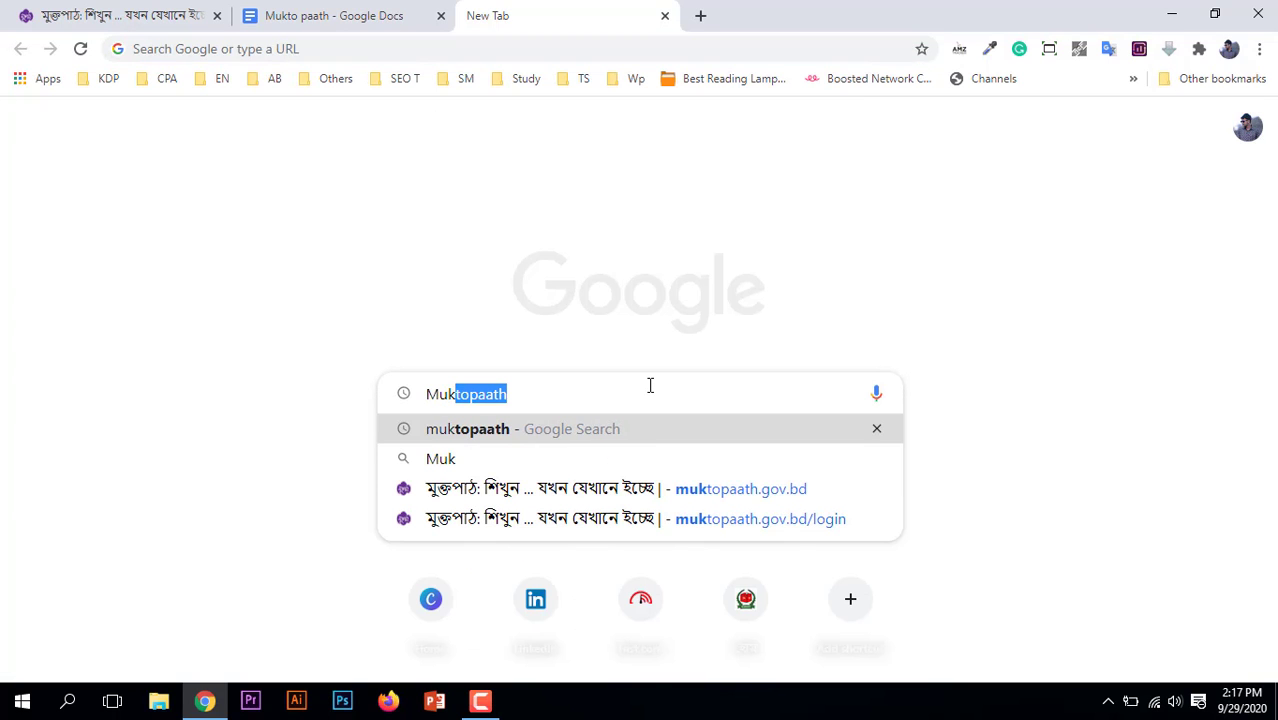
key("Right")
key("Return")
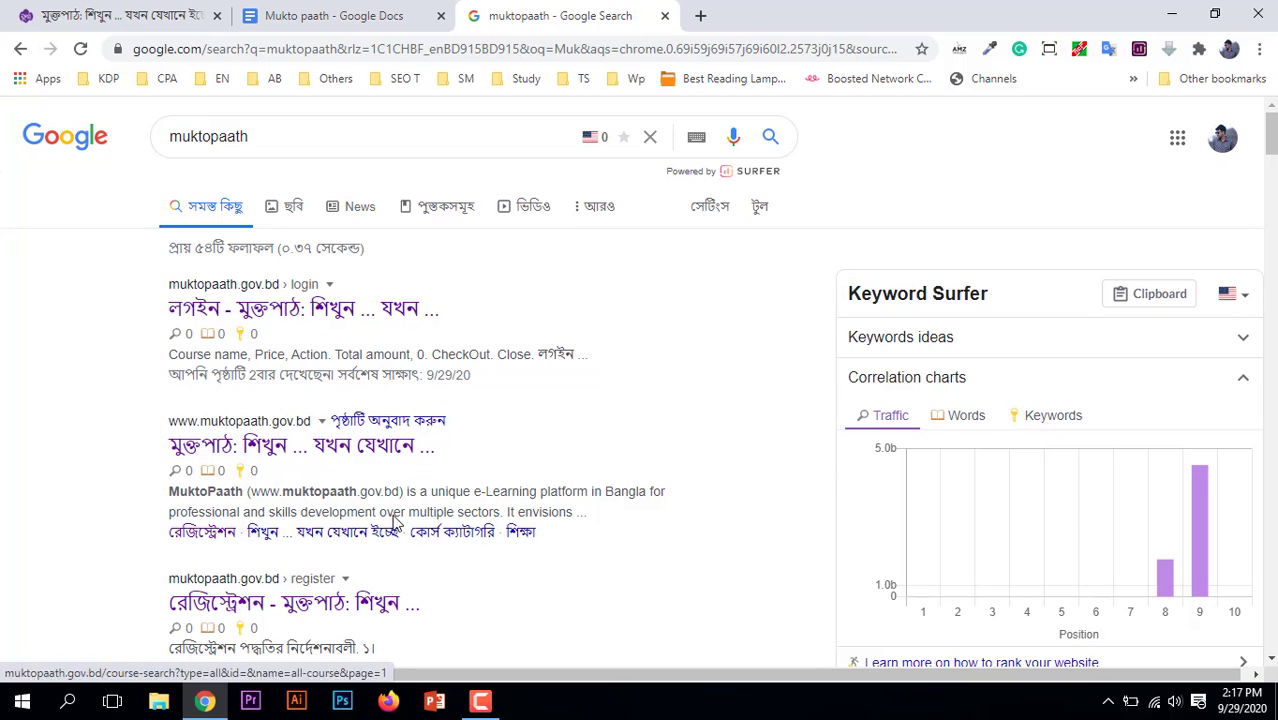
left_click(378, 450)
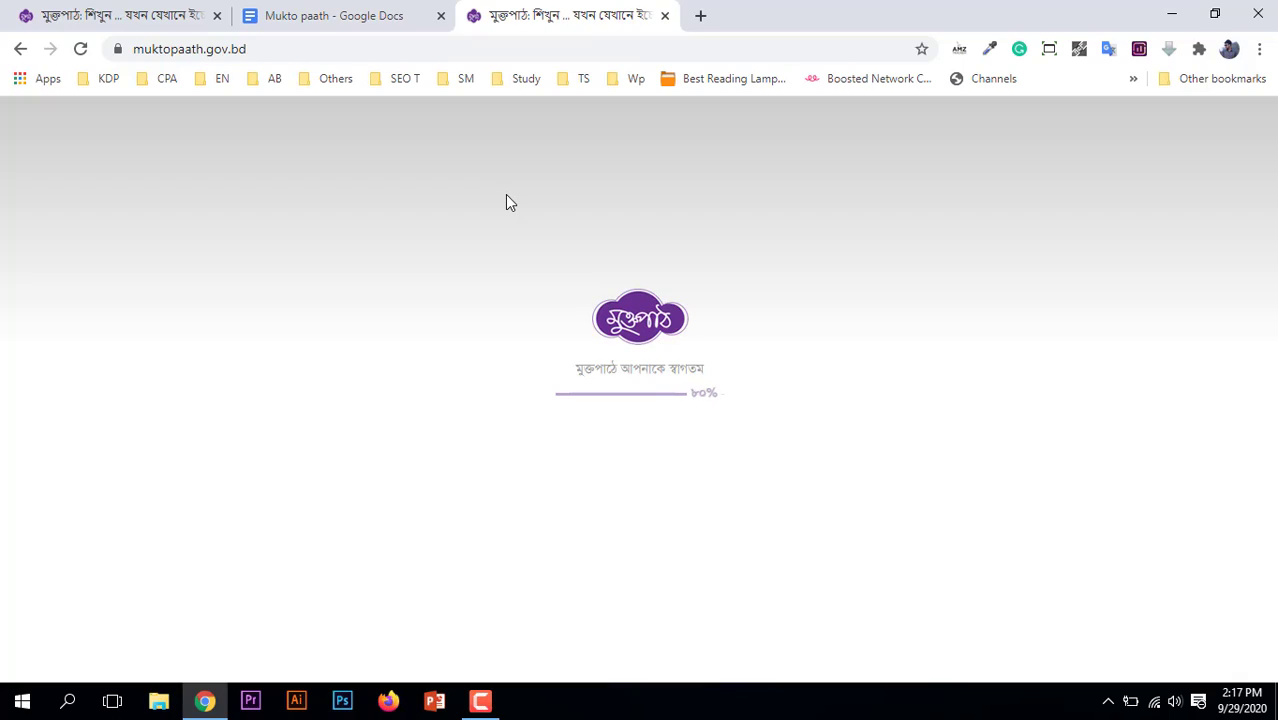
key("ctrl+w")
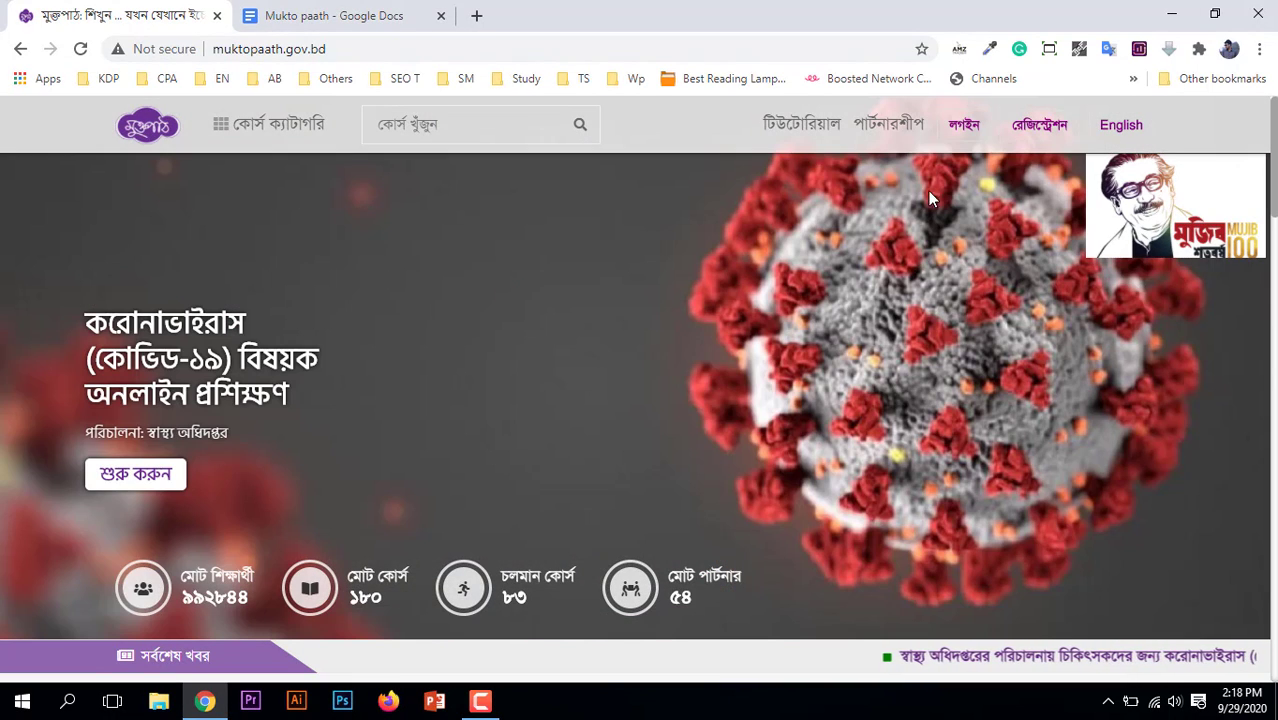
Open the রেজিস্ট্রেশন sign-up form from the top navigation bar
left_click(1039, 124)
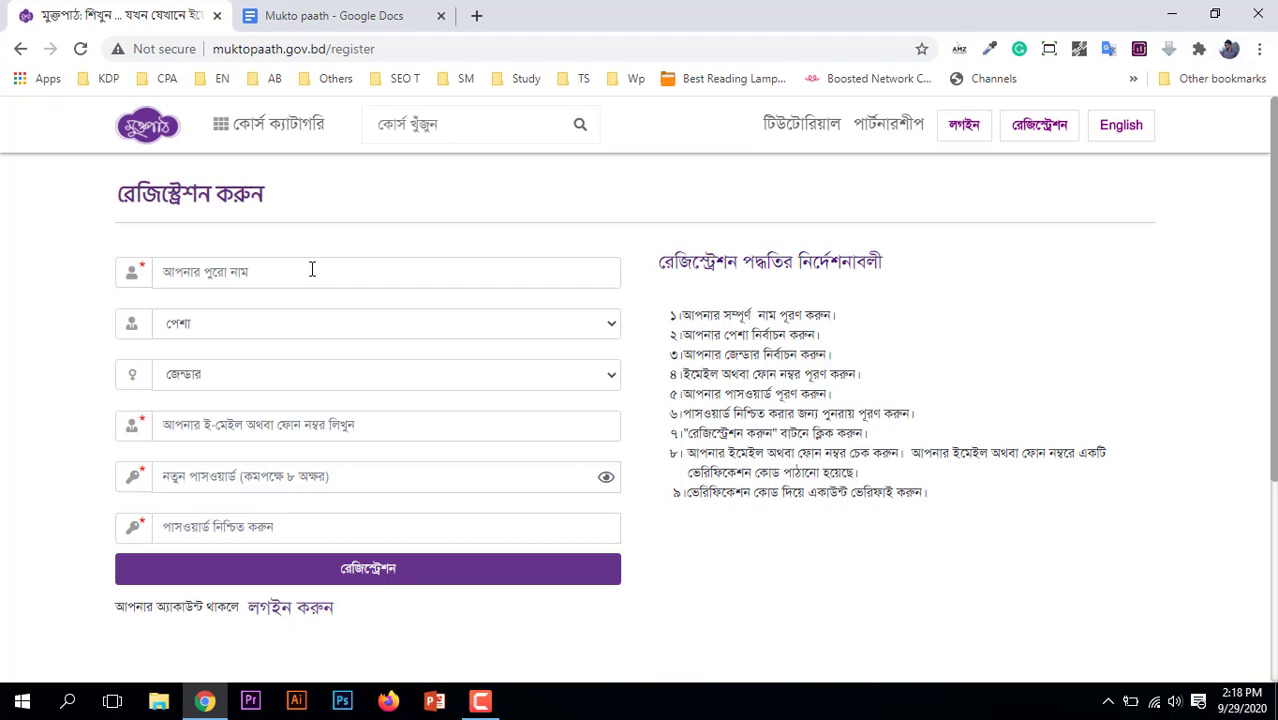
left_click(312, 269)
left_click(92, 281)
left_click_drag(118, 194, 266, 194)
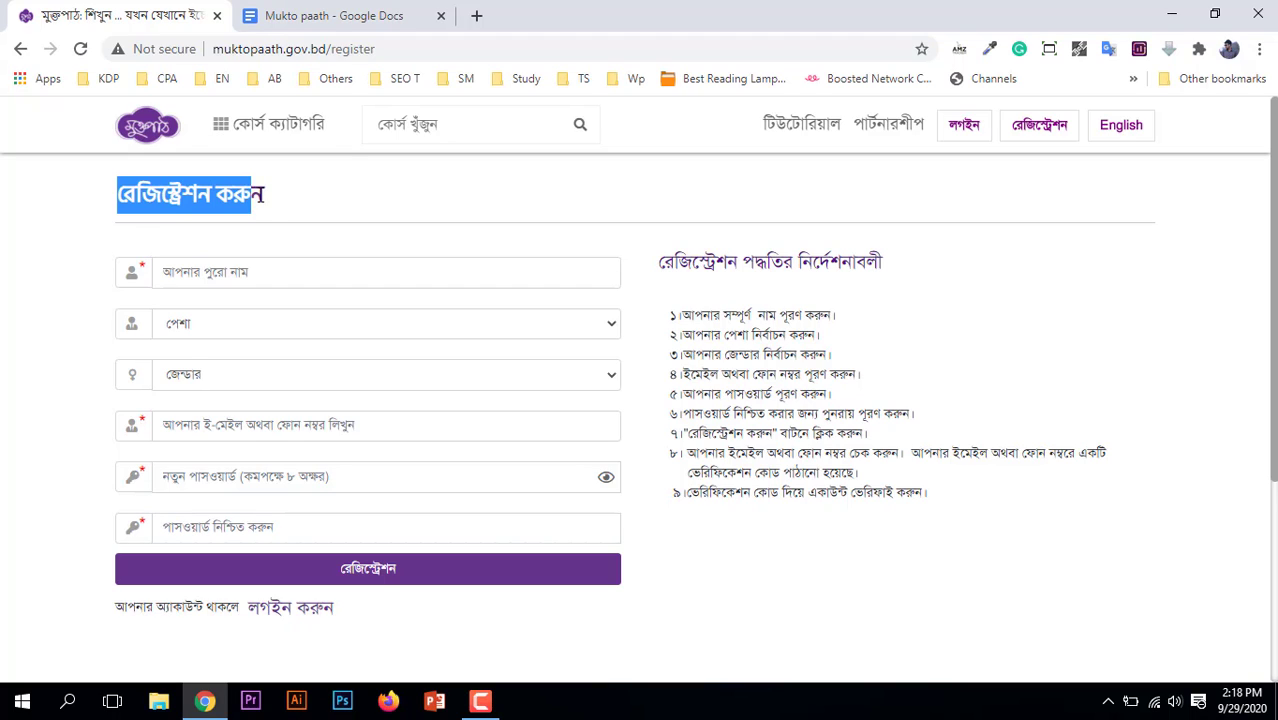
left_click(330, 198)
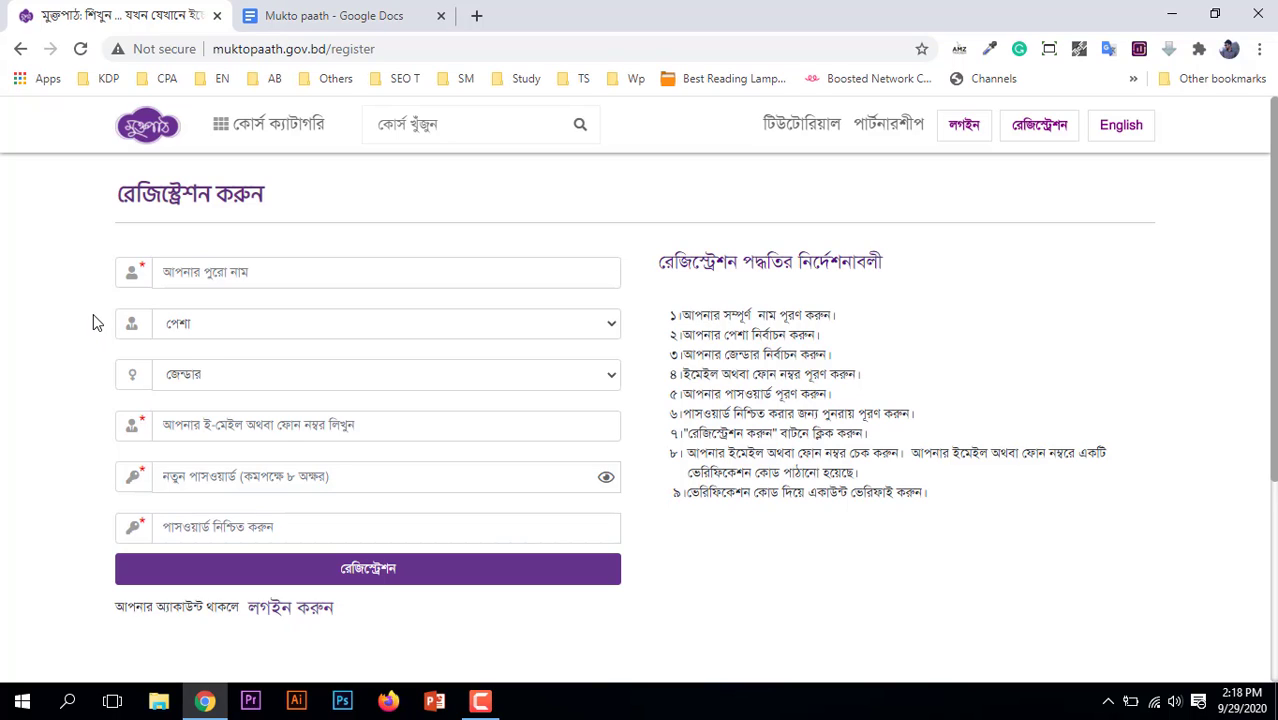
Enter the full name and choose occupation শিক্ষার্থী and gender পুরুষ
left_click(222, 271)
type("RK")
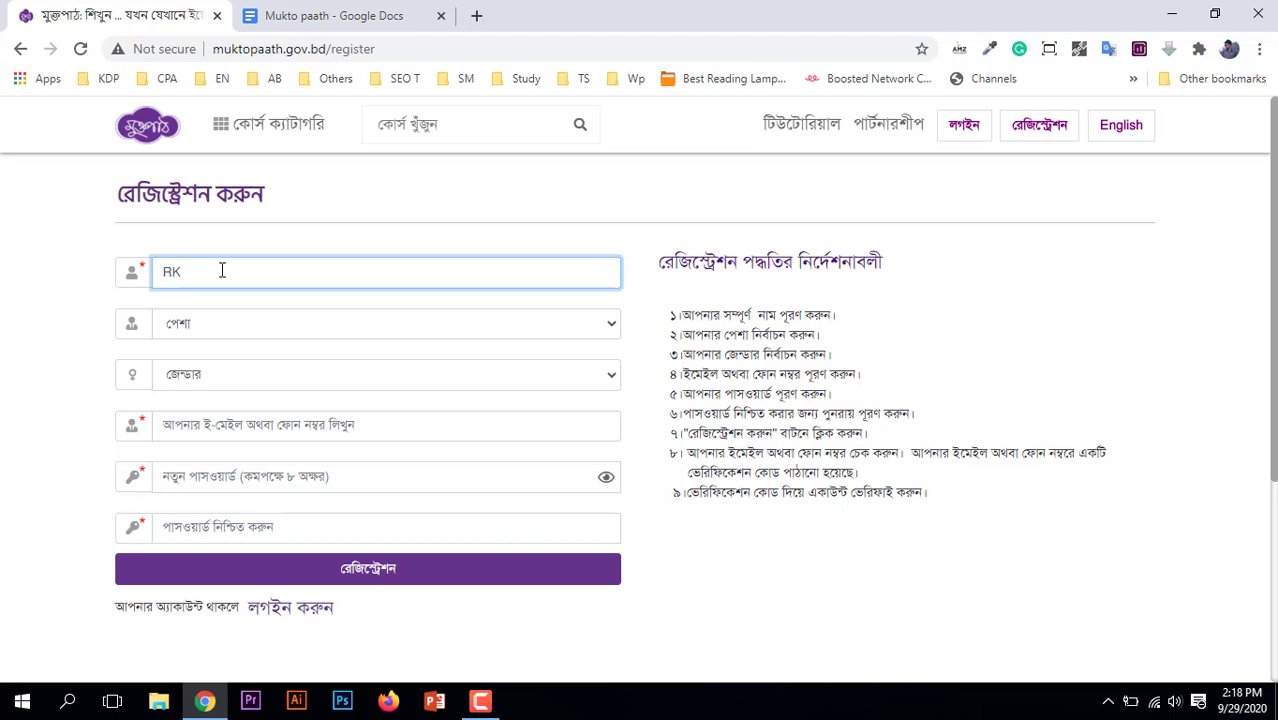
type(" Ratul")
key("Tab")
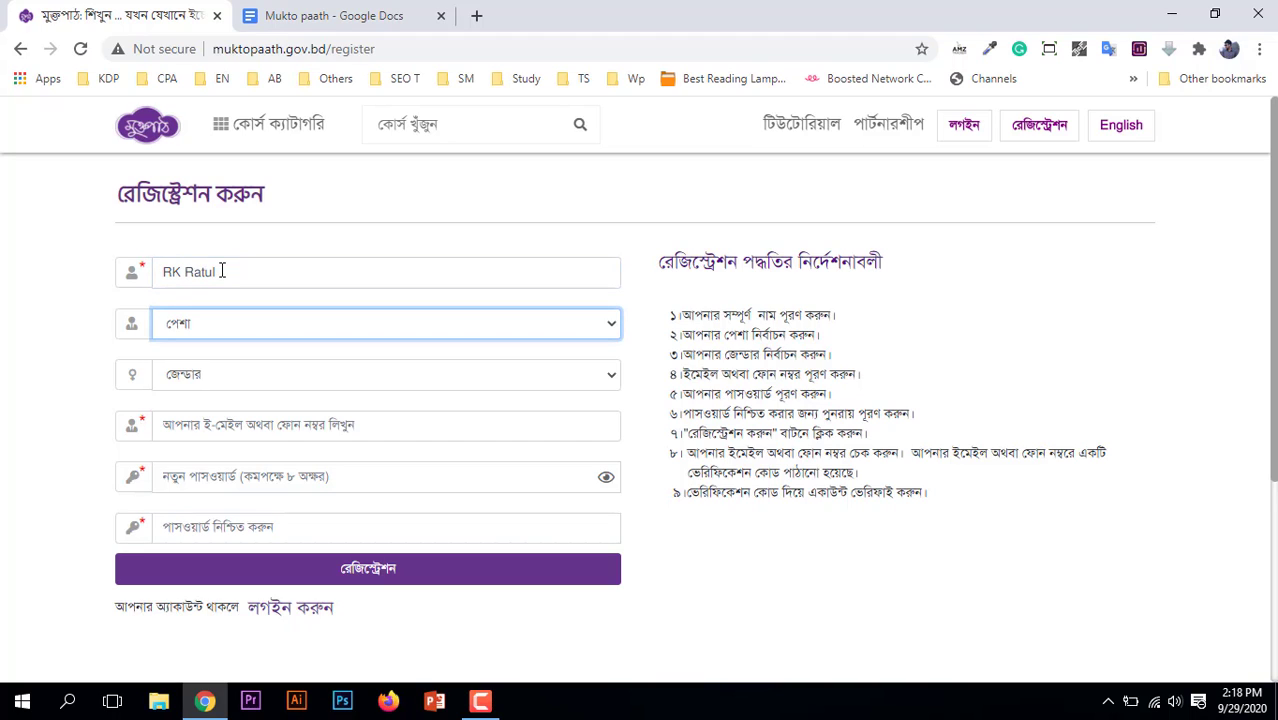
left_click(258, 330)
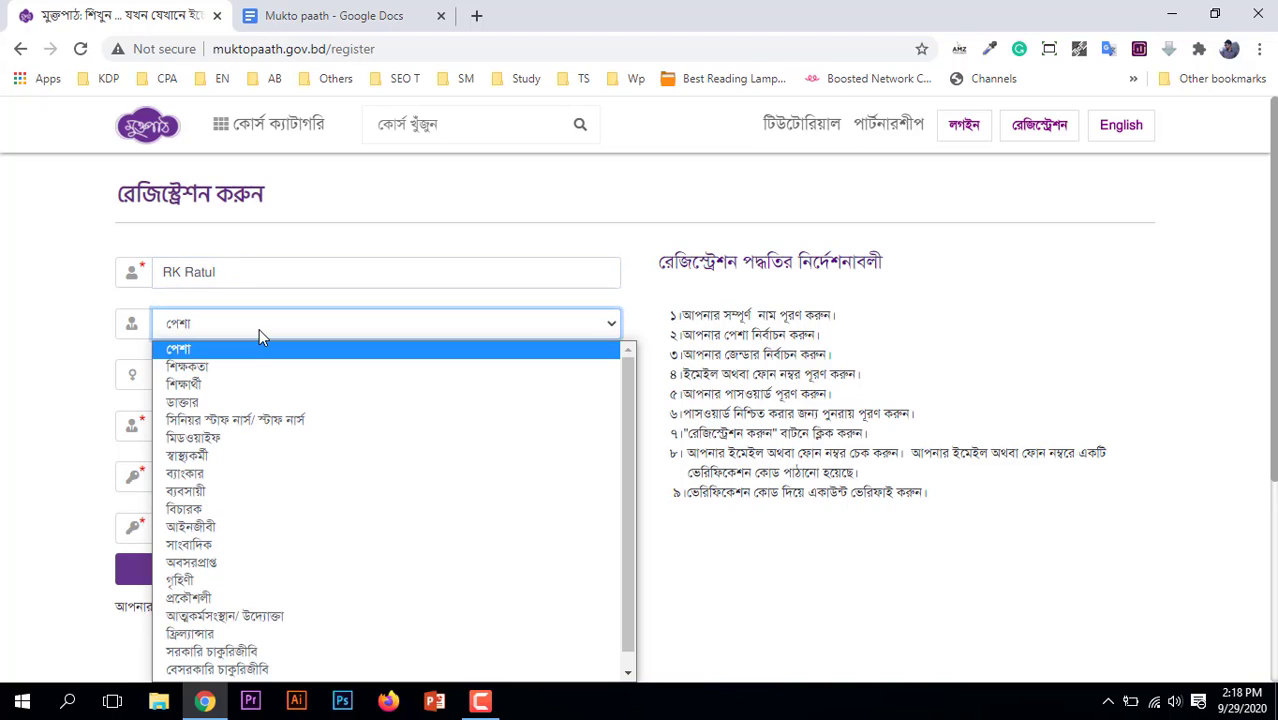
left_click(213, 385)
left_click(337, 374)
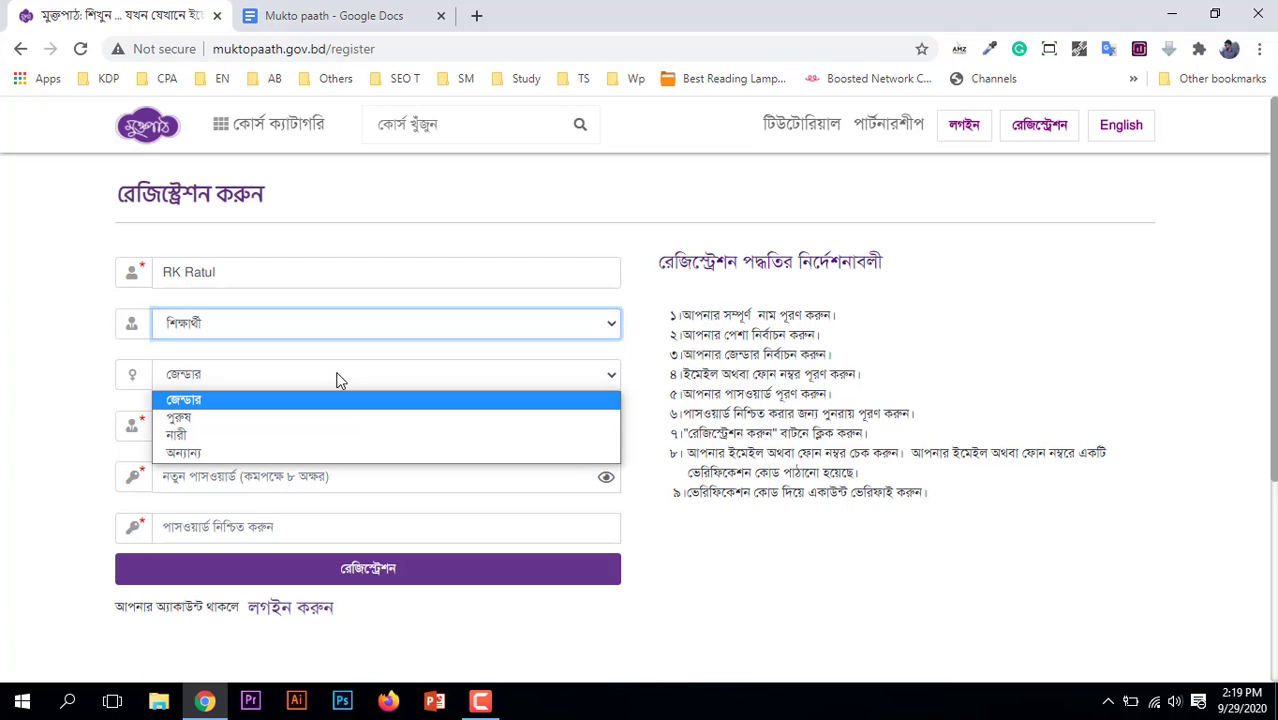
left_click(240, 417)
Enter the phone number, then type and confirm the password
scroll(242, 347, "down", 1)
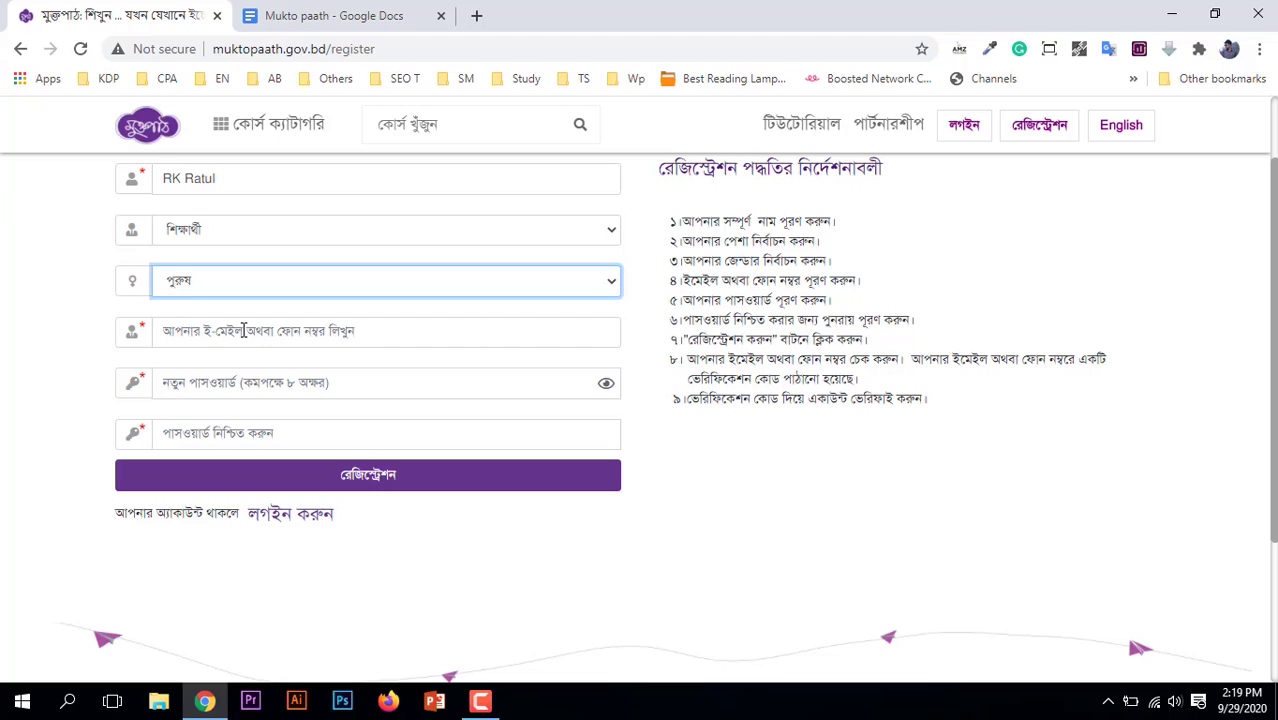
left_click(363, 330)
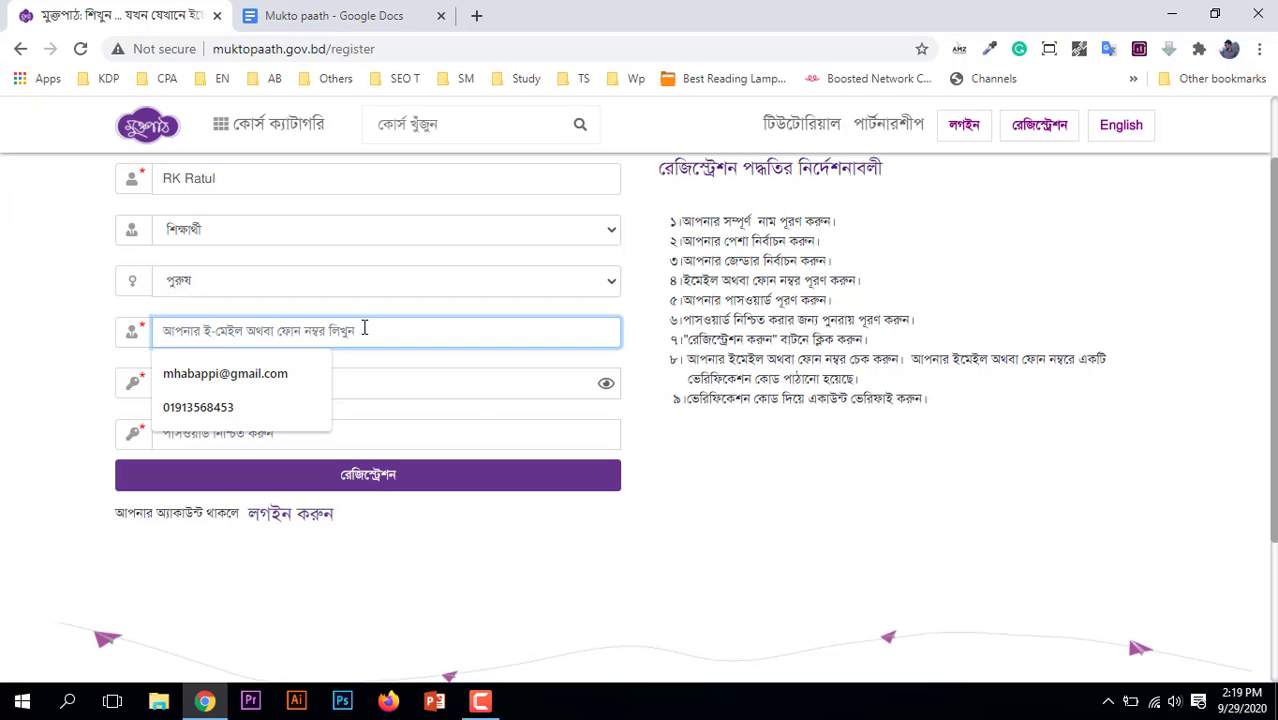
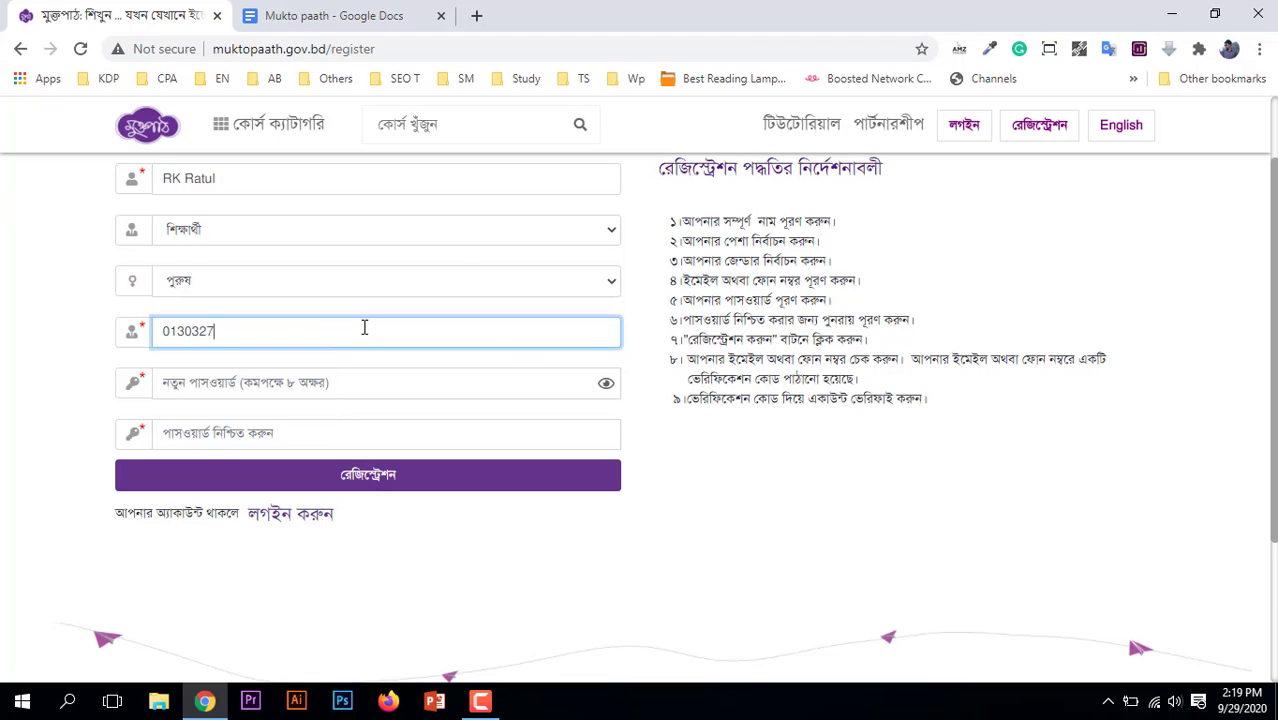
left_click(322, 391)
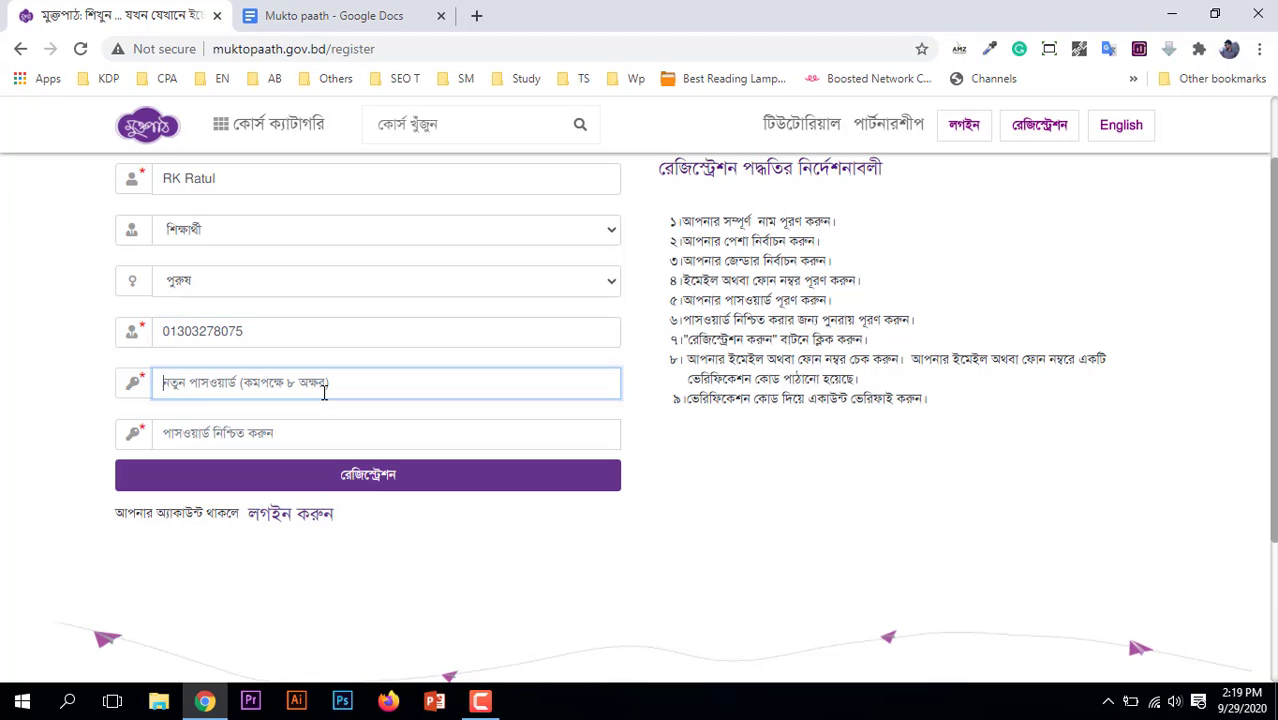
type("•••")
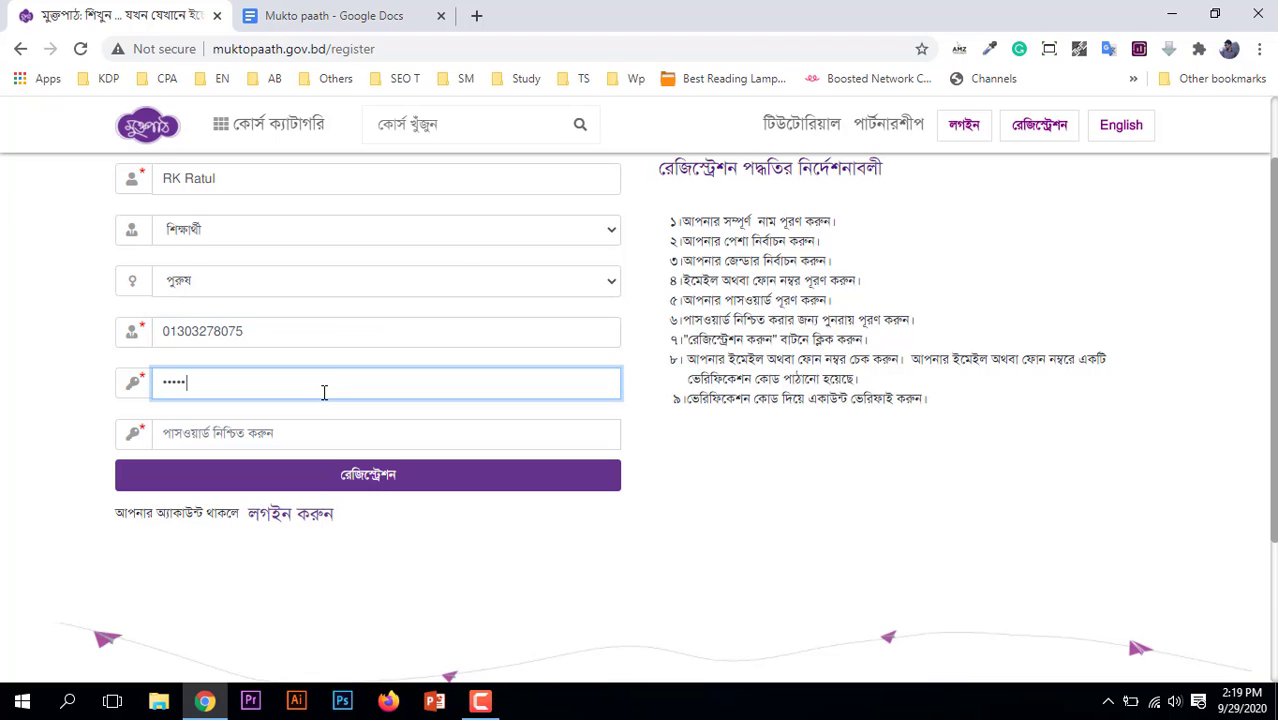
key("Tab")
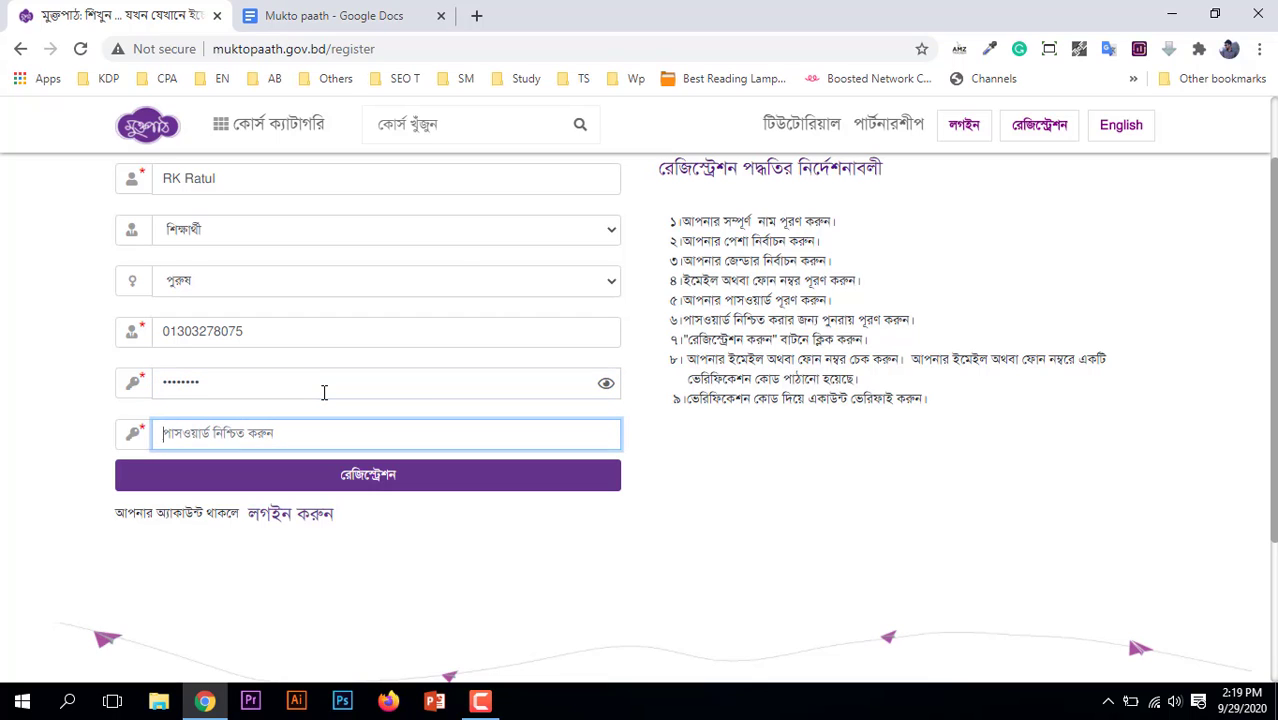
type("•")
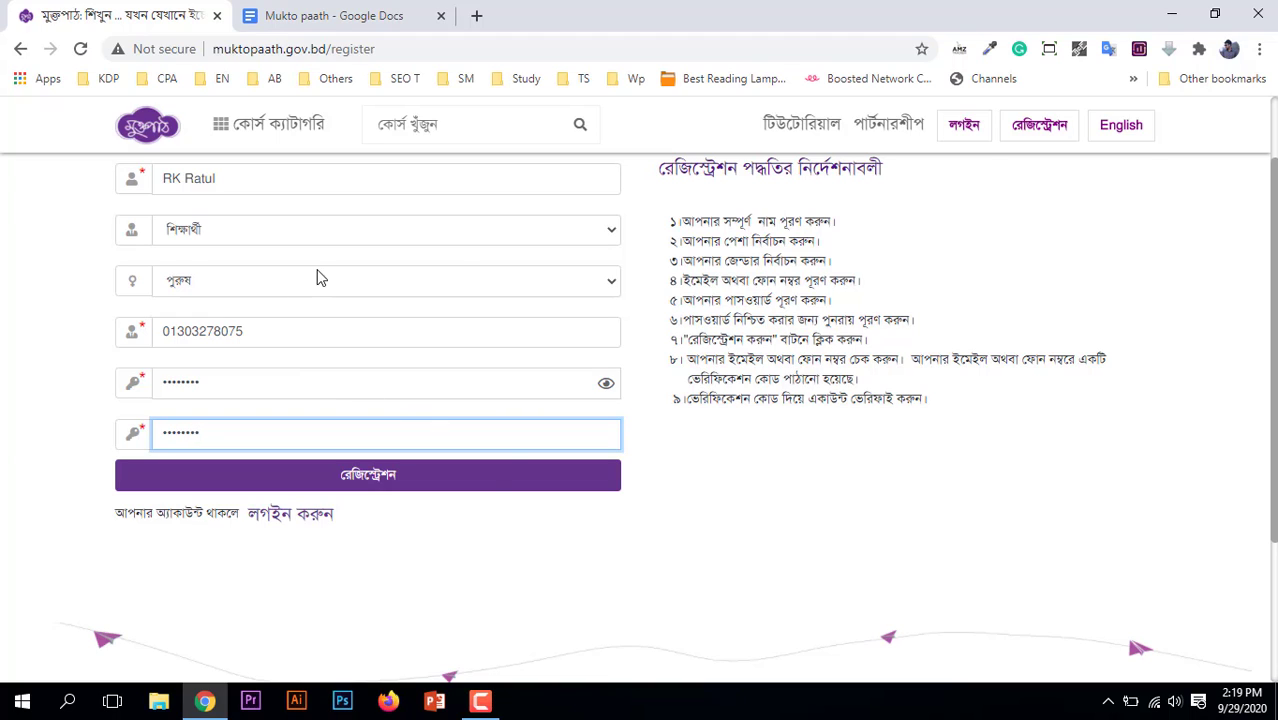
Submit the registration and enter the SMS verification code to activate the account
left_click(469, 477)
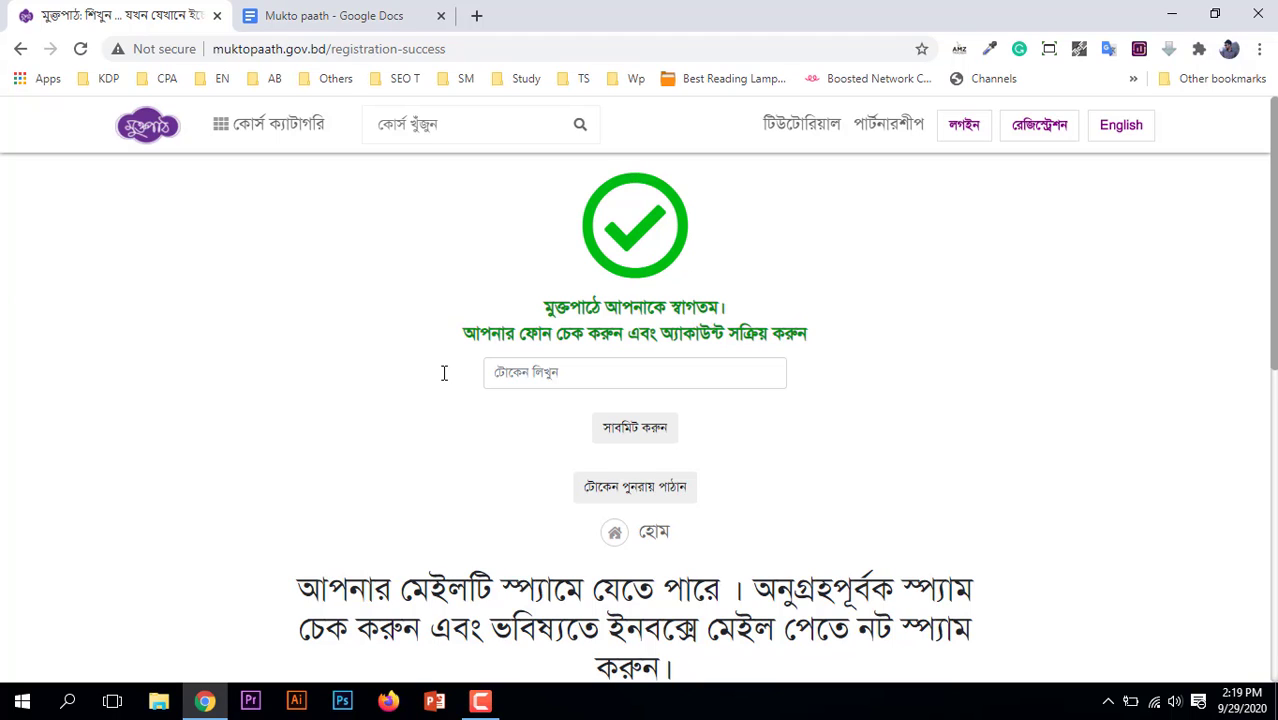
left_click(552, 376)
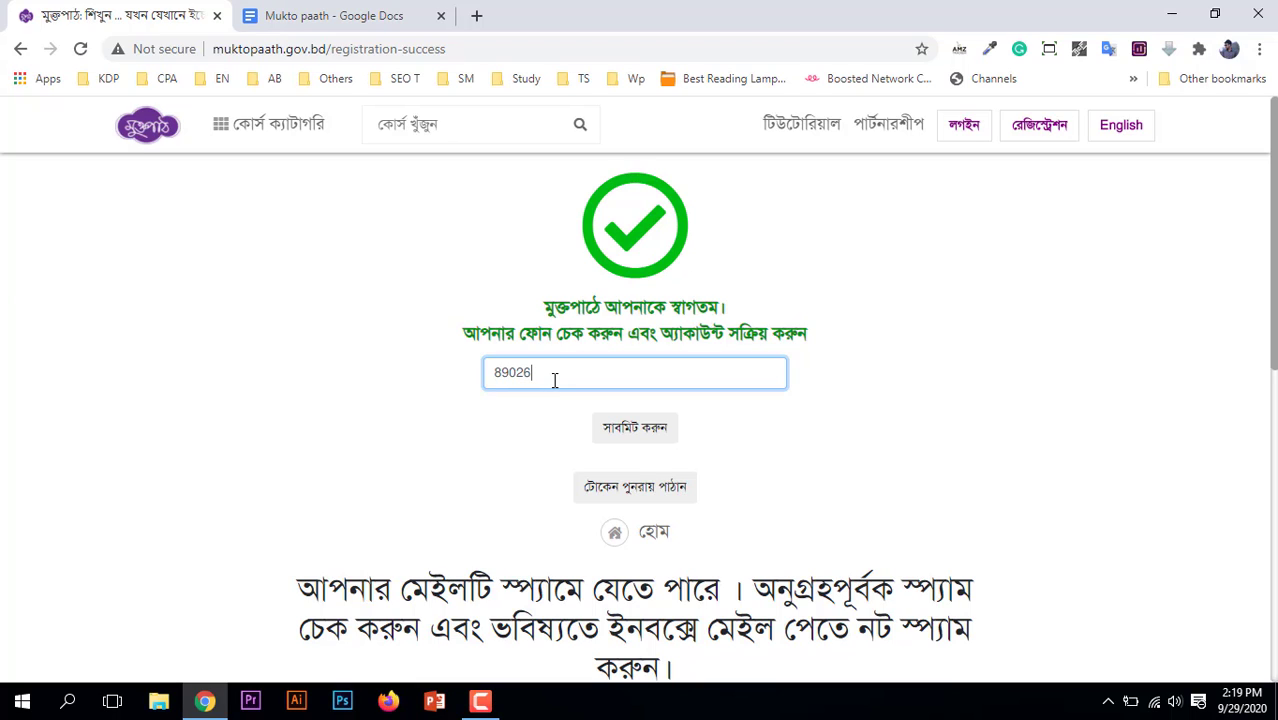
left_click(663, 437)
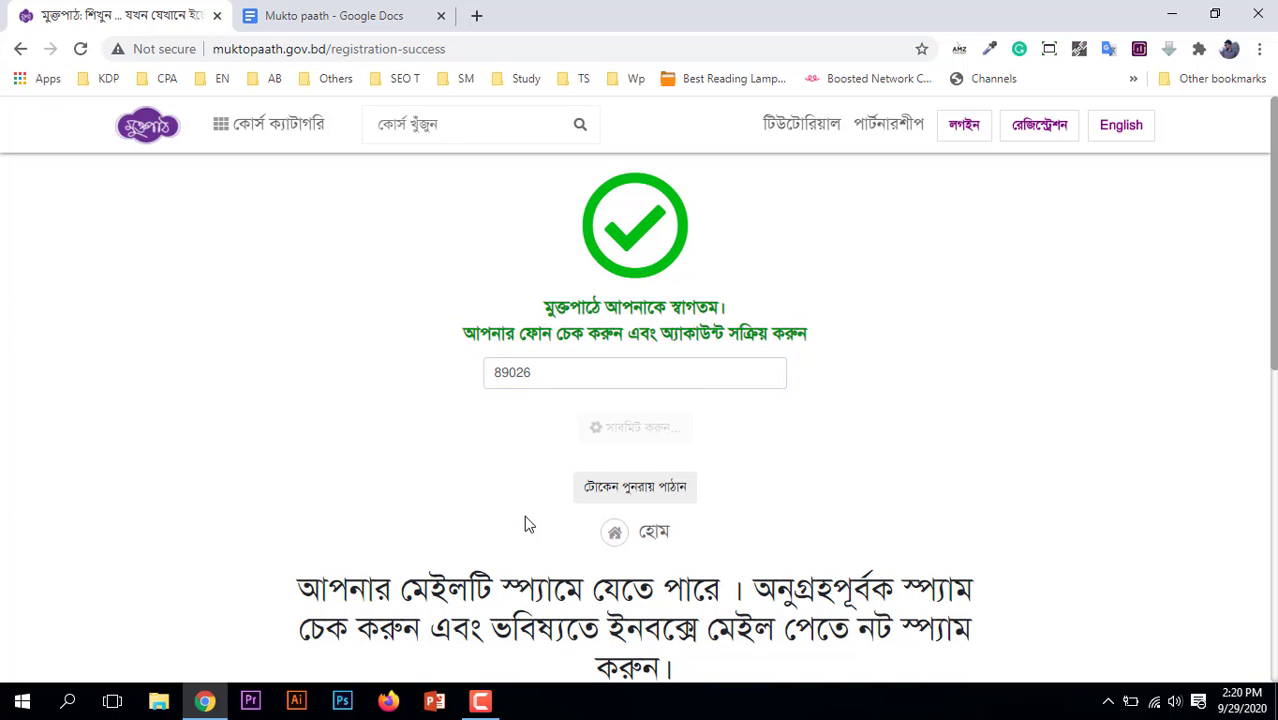
left_click(481, 702)
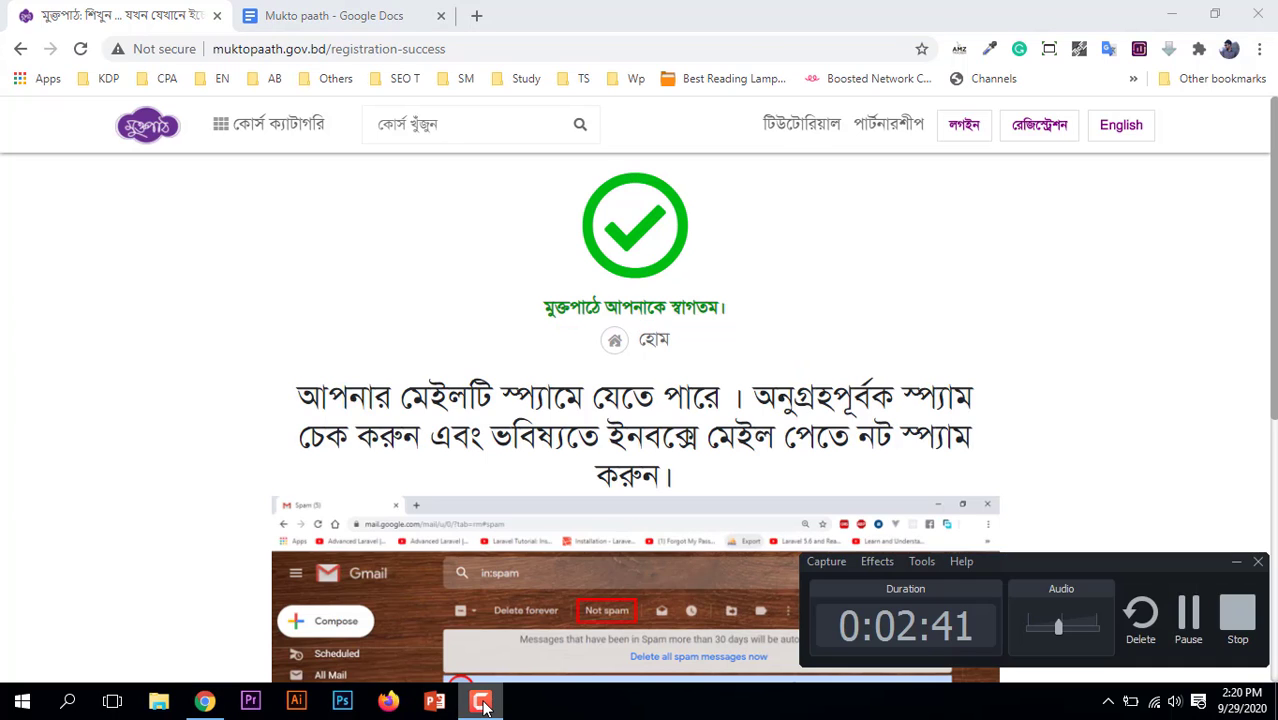
left_click(180, 432)
left_click(1238, 564)
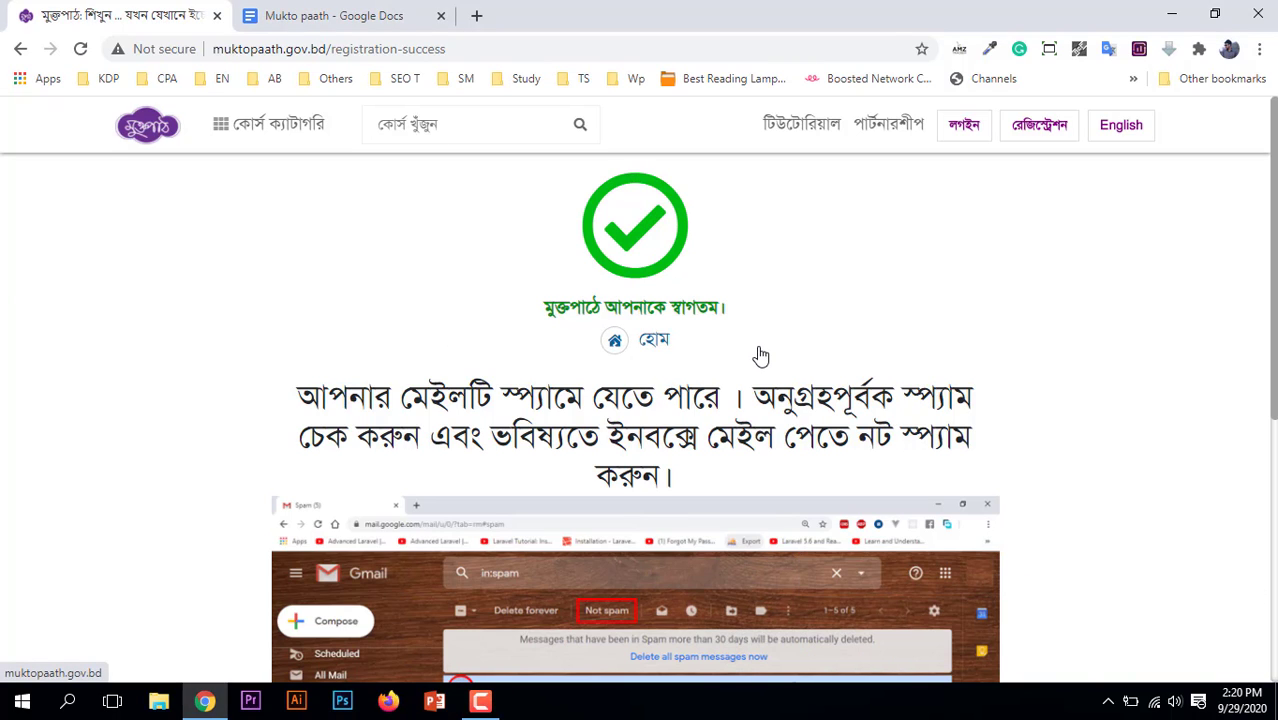
Return to the home page and reach the dashboard through the profile avatar menu
left_click(615, 344)
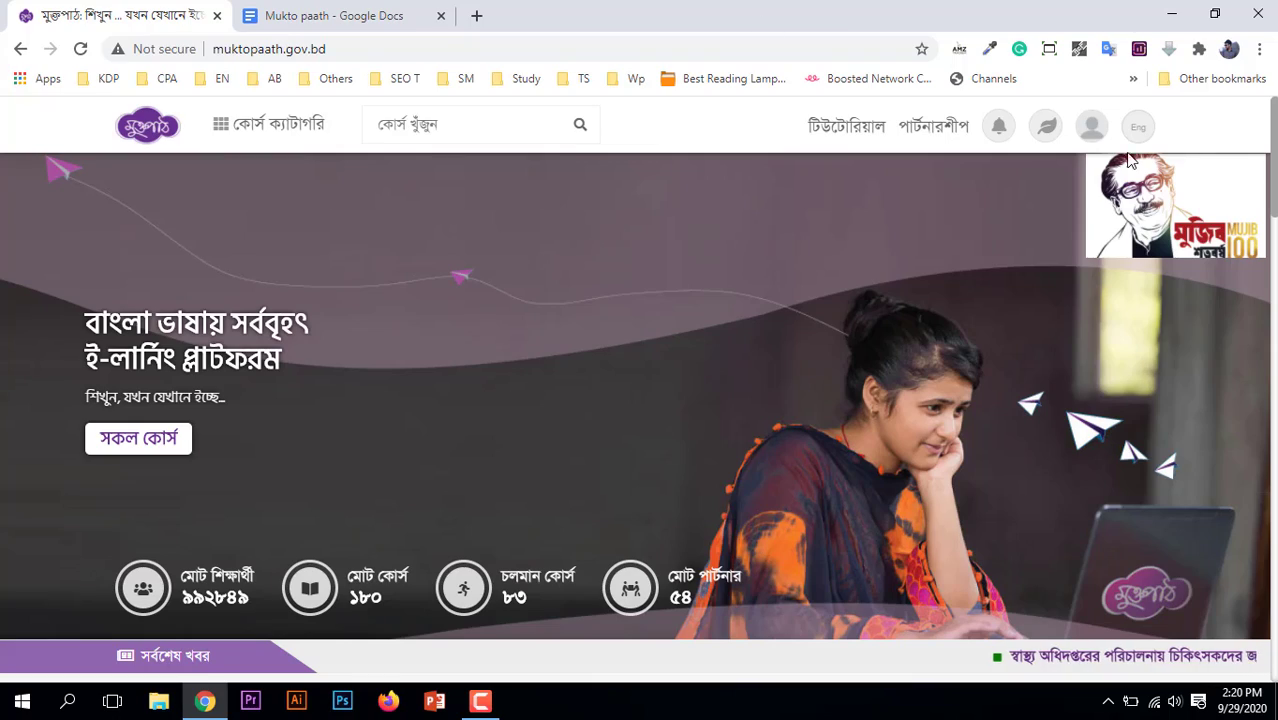
mouse_move(1102, 128)
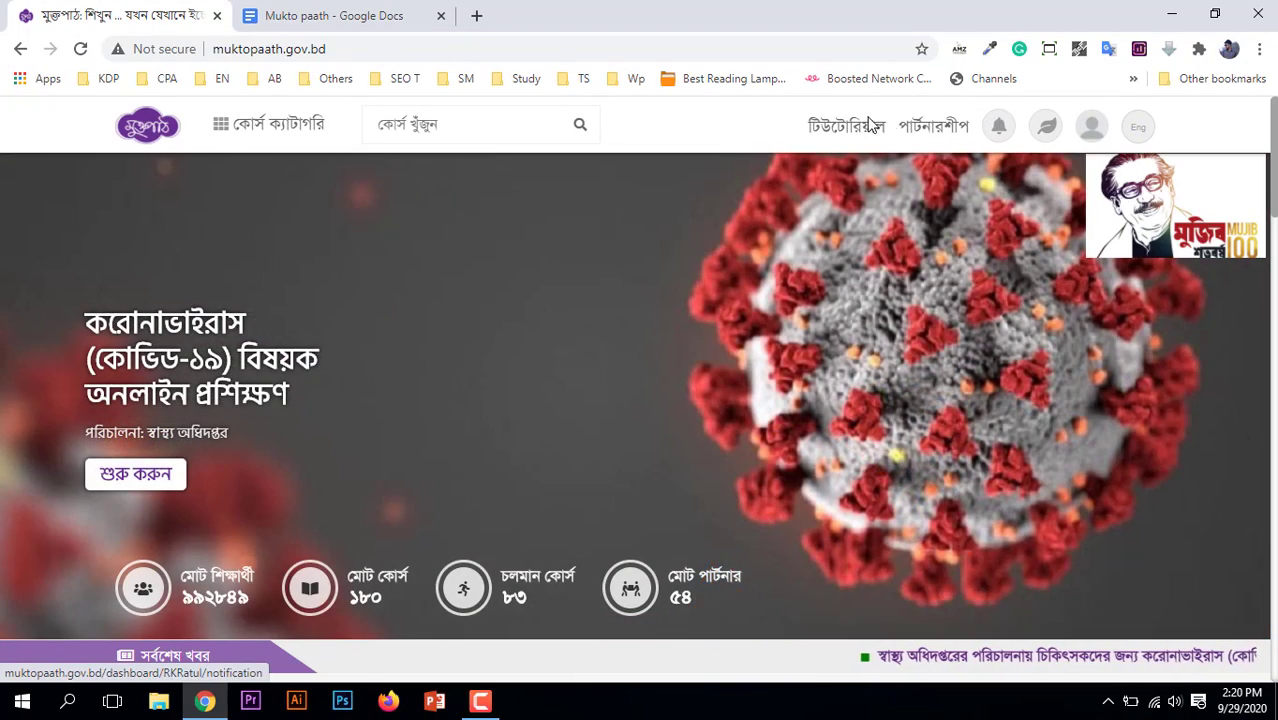
mouse_move(240, 135)
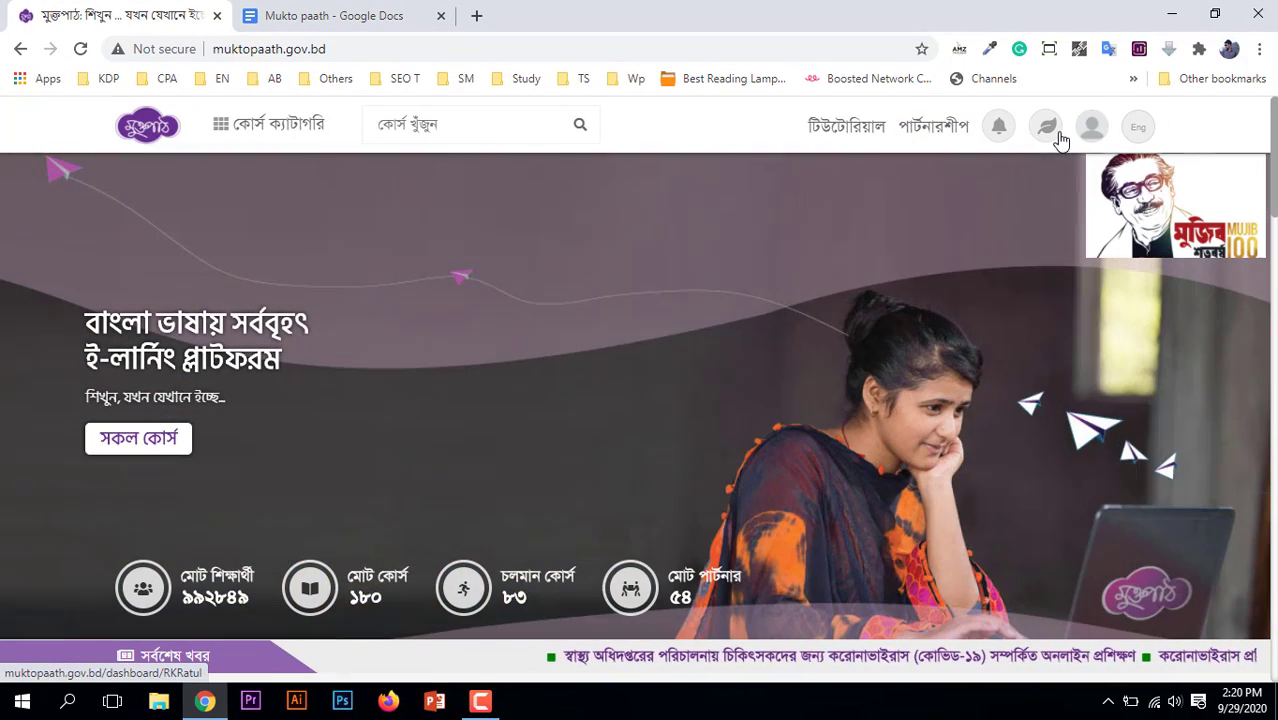
left_click(1089, 134)
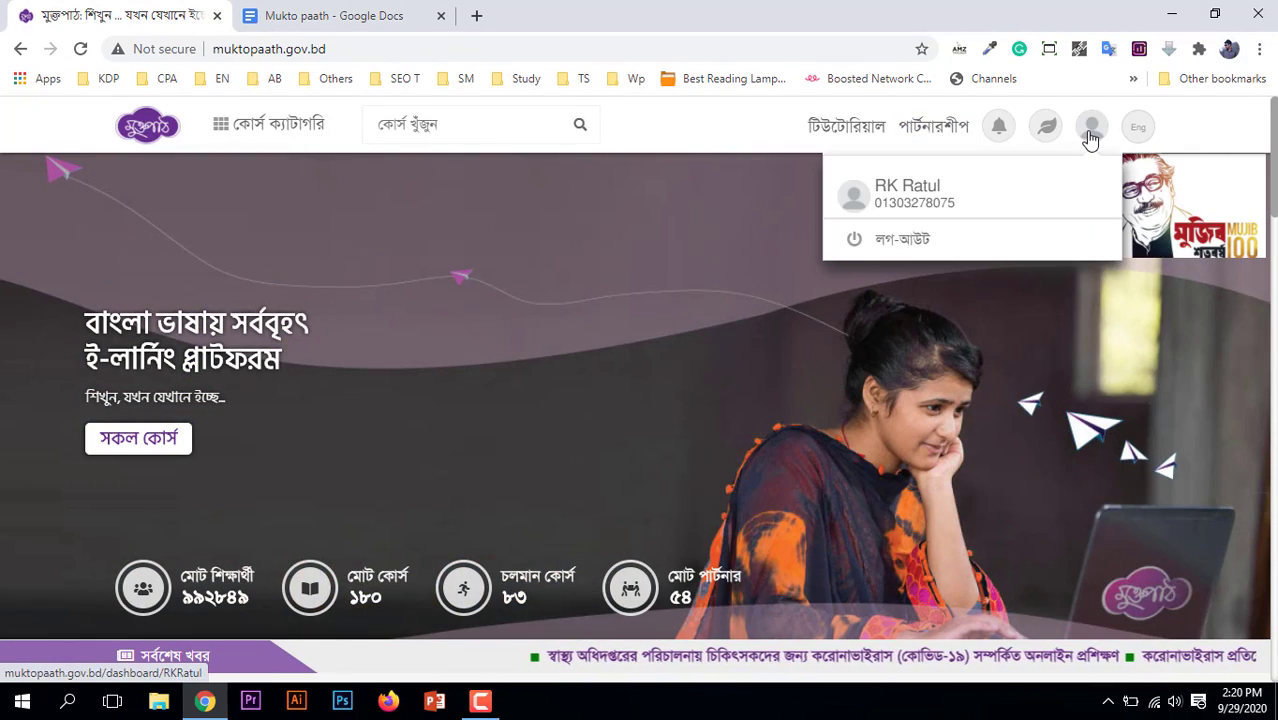
left_click(1089, 134)
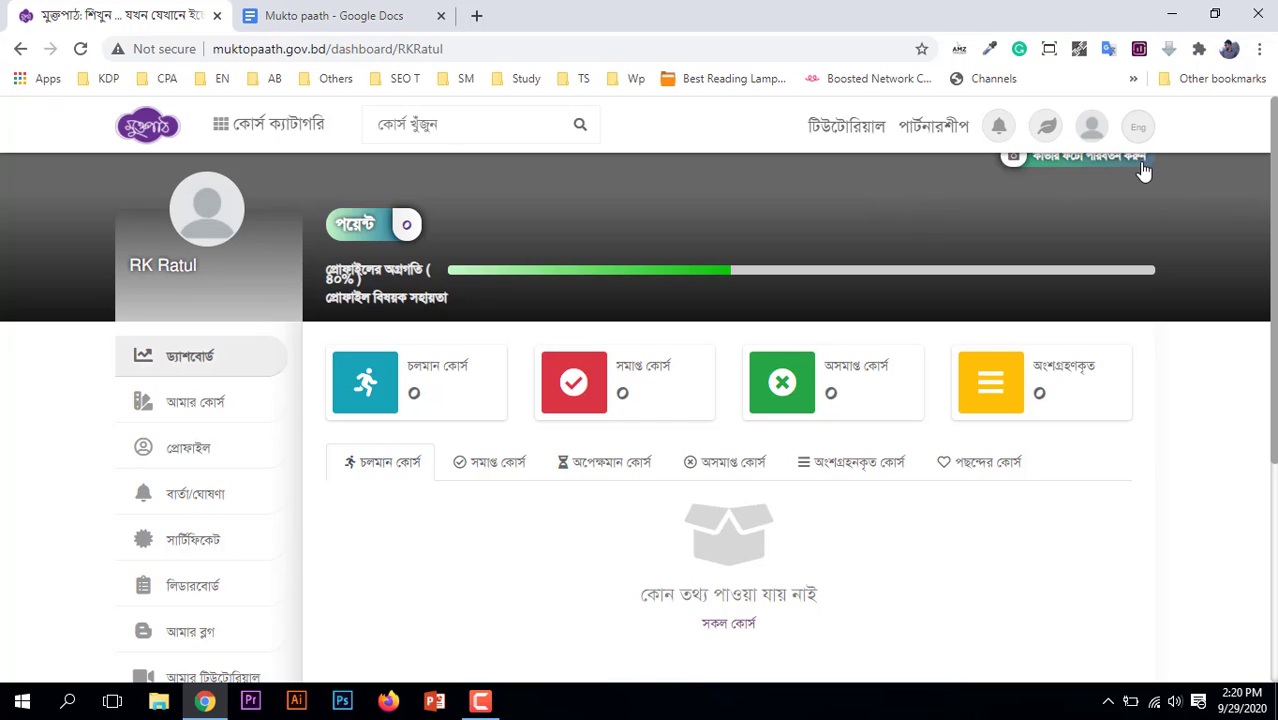
mouse_move(208, 228)
scroll(188, 470, "down", 2)
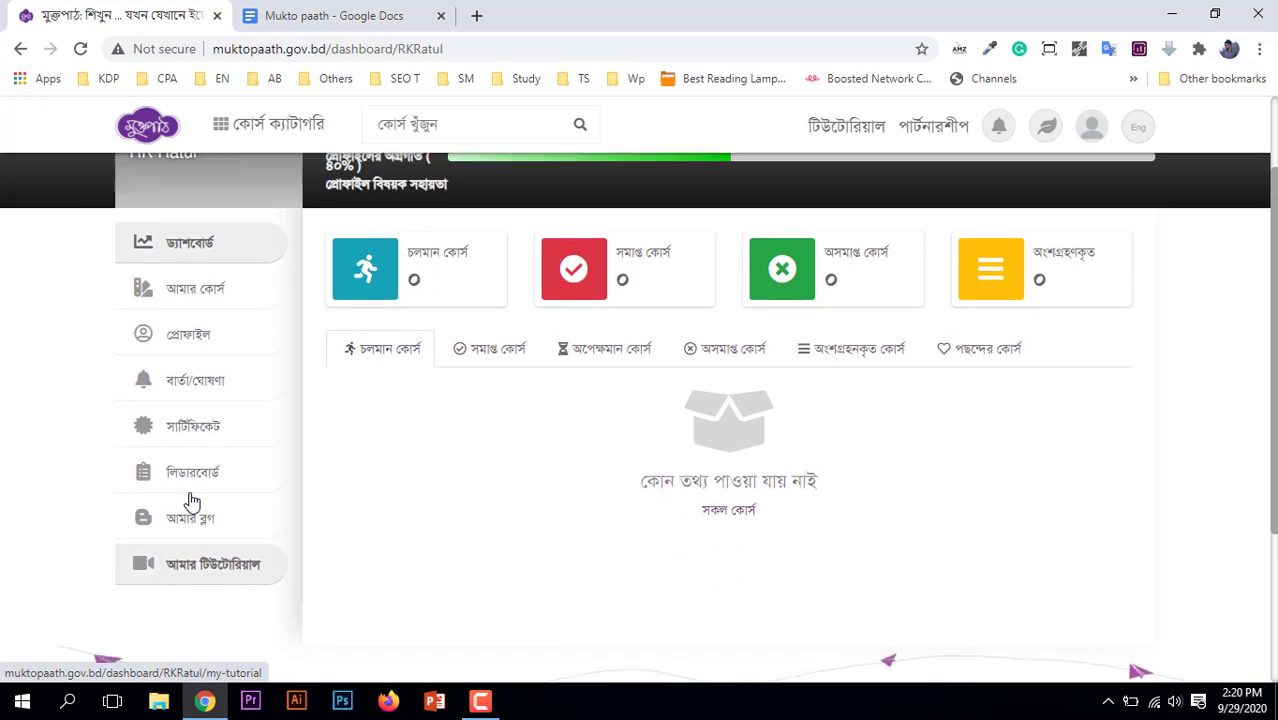
scroll(160, 440, "up", 2)
scroll(625, 465, "down", 1)
scroll(560, 468, "up", 1)
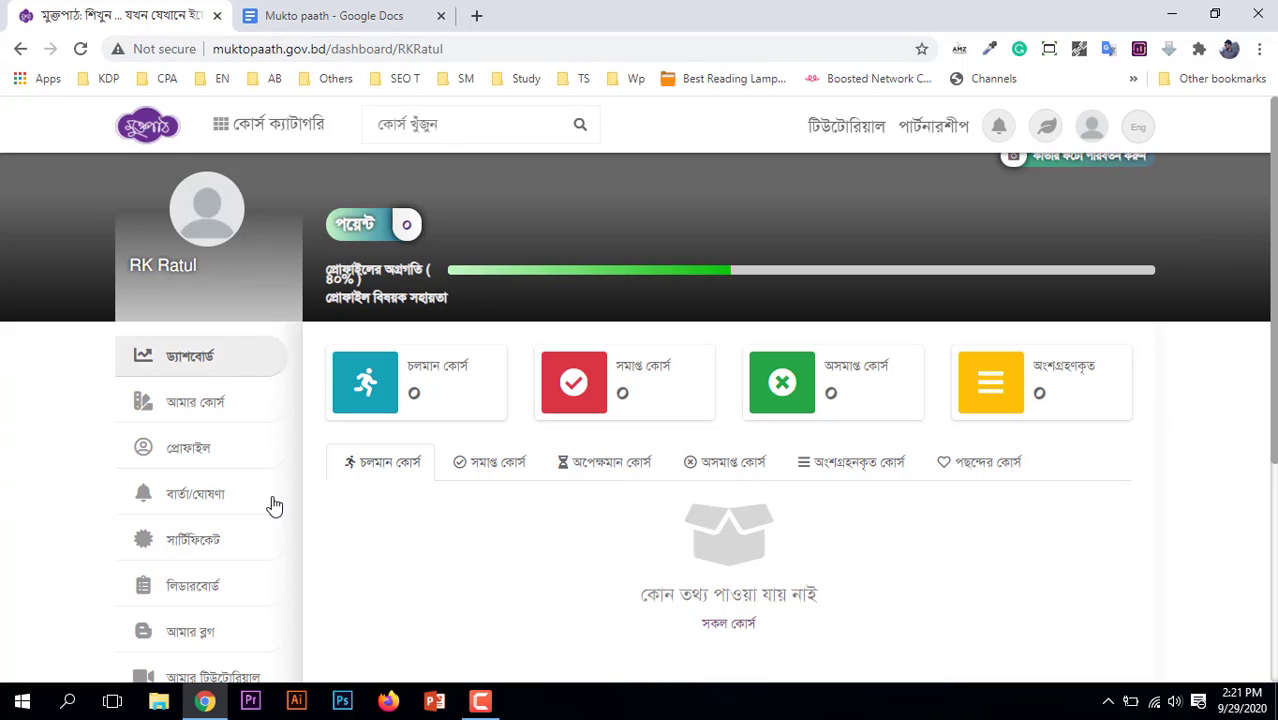
Open the profile's personal information form and enter the Bangla name
left_click(231, 457)
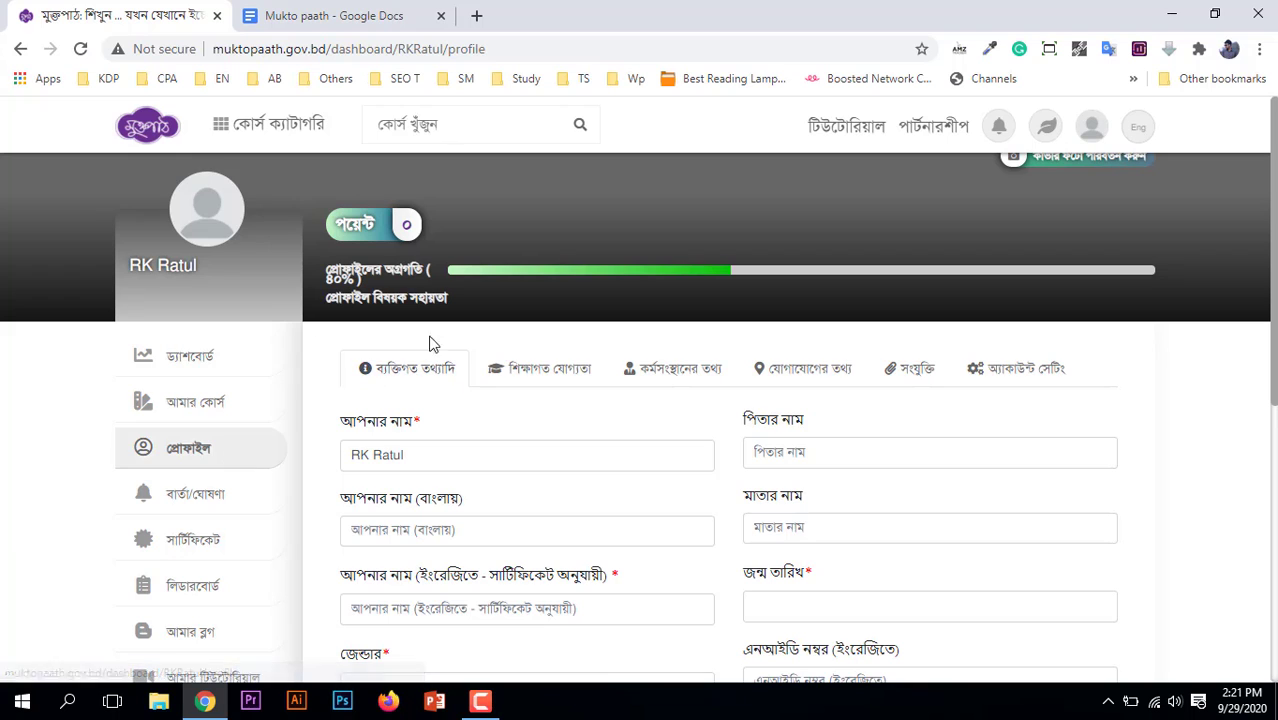
scroll(480, 430, "down", 1)
left_click(467, 430)
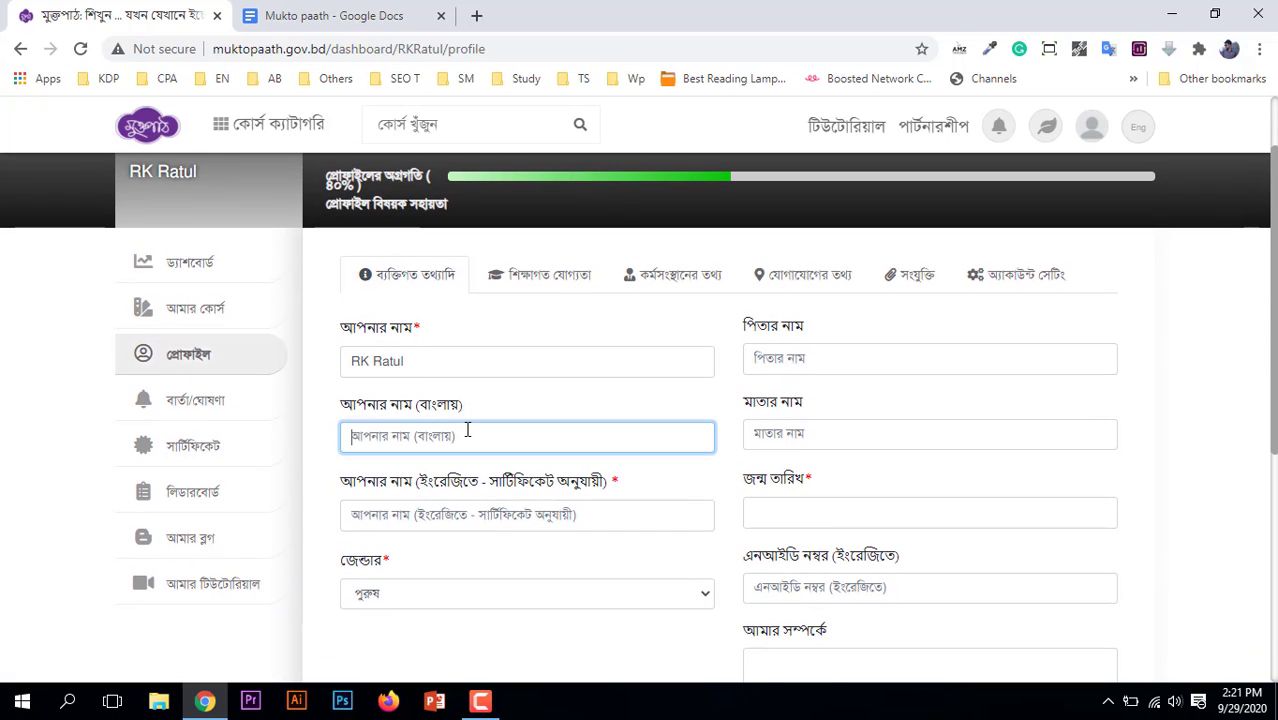
type("আর কে রাতুল")
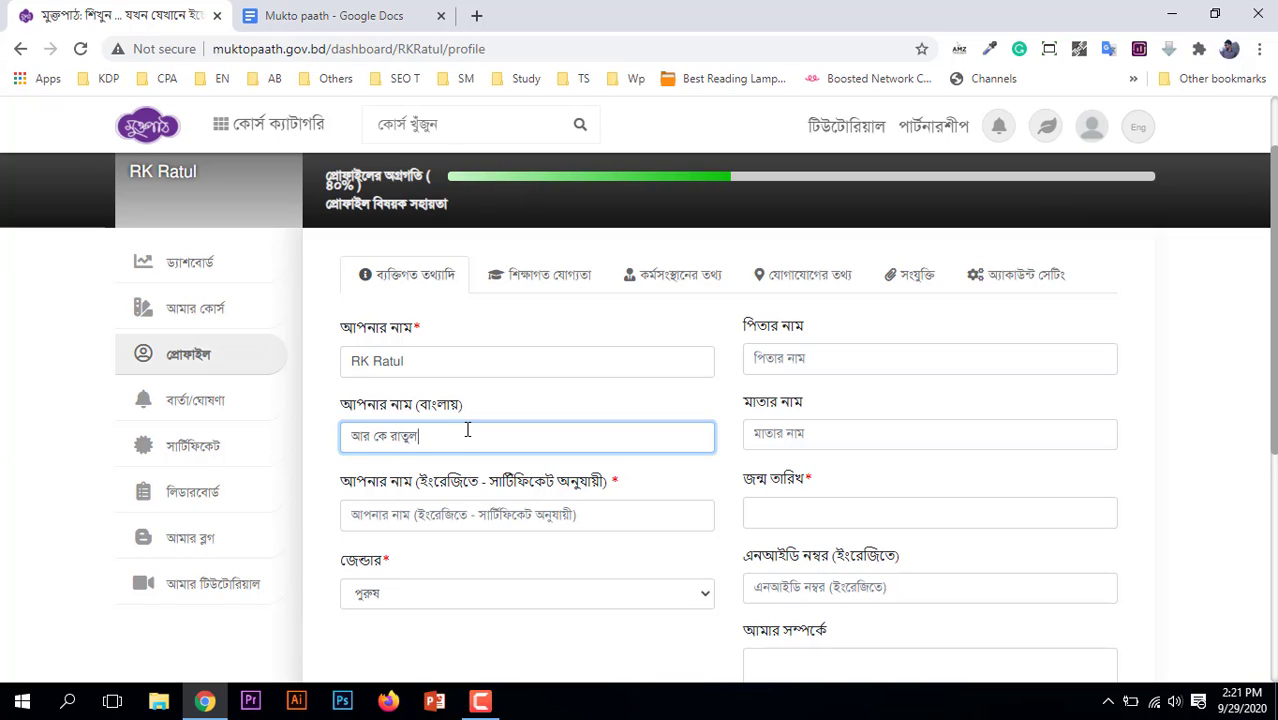
left_click(662, 402)
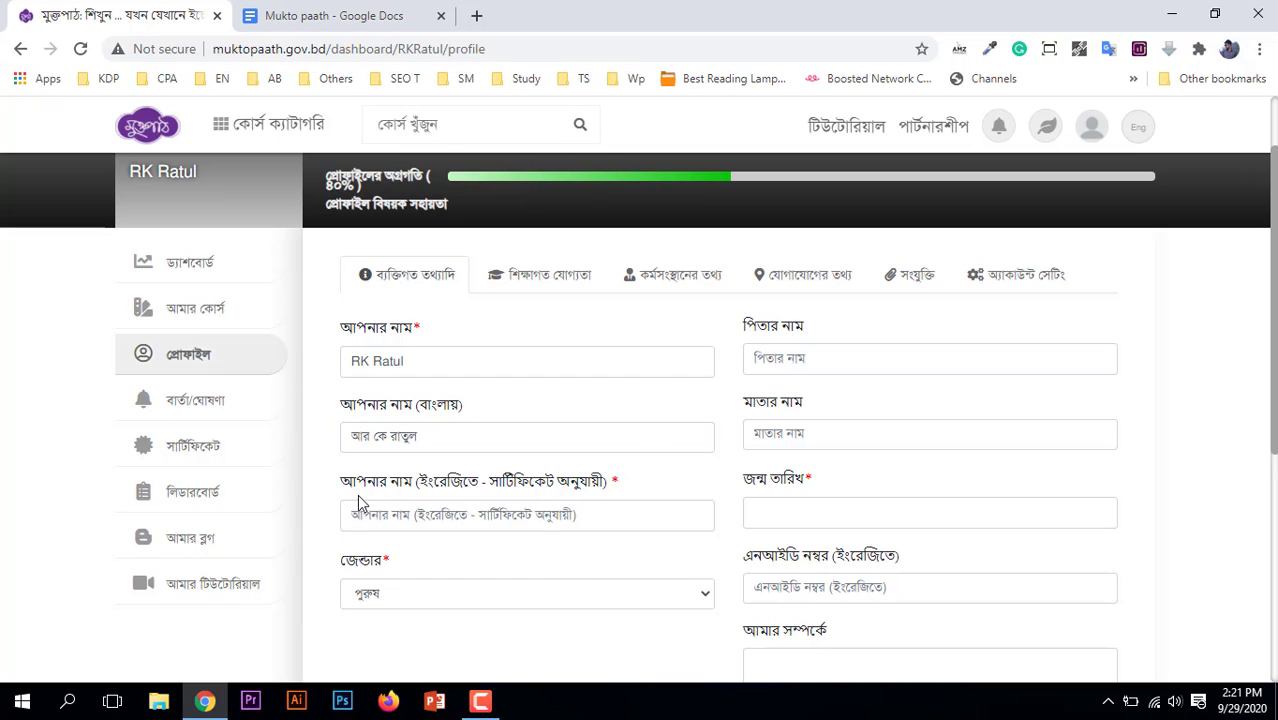
left_click_drag(342, 484, 613, 485)
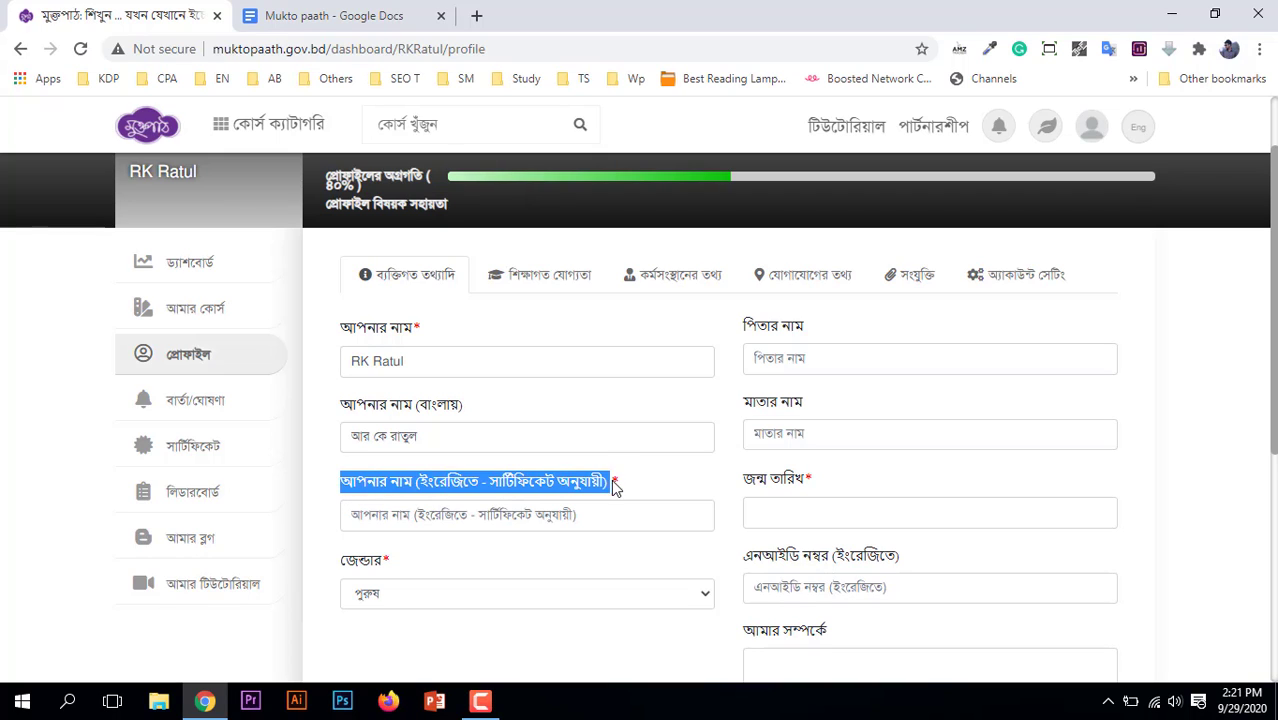
Enter the certificate English name, the father's name and the mother's name
left_click(555, 514)
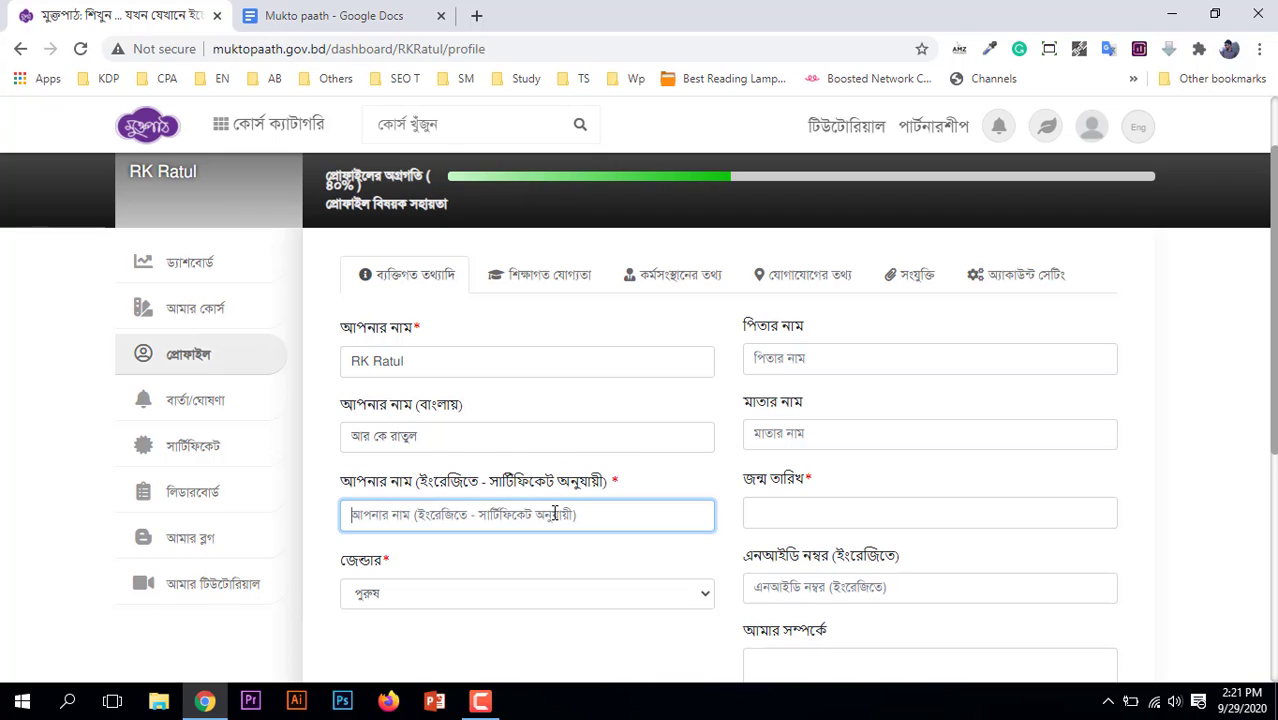
type("ড়ক")
key("BackSpace")
key("BackSpace")
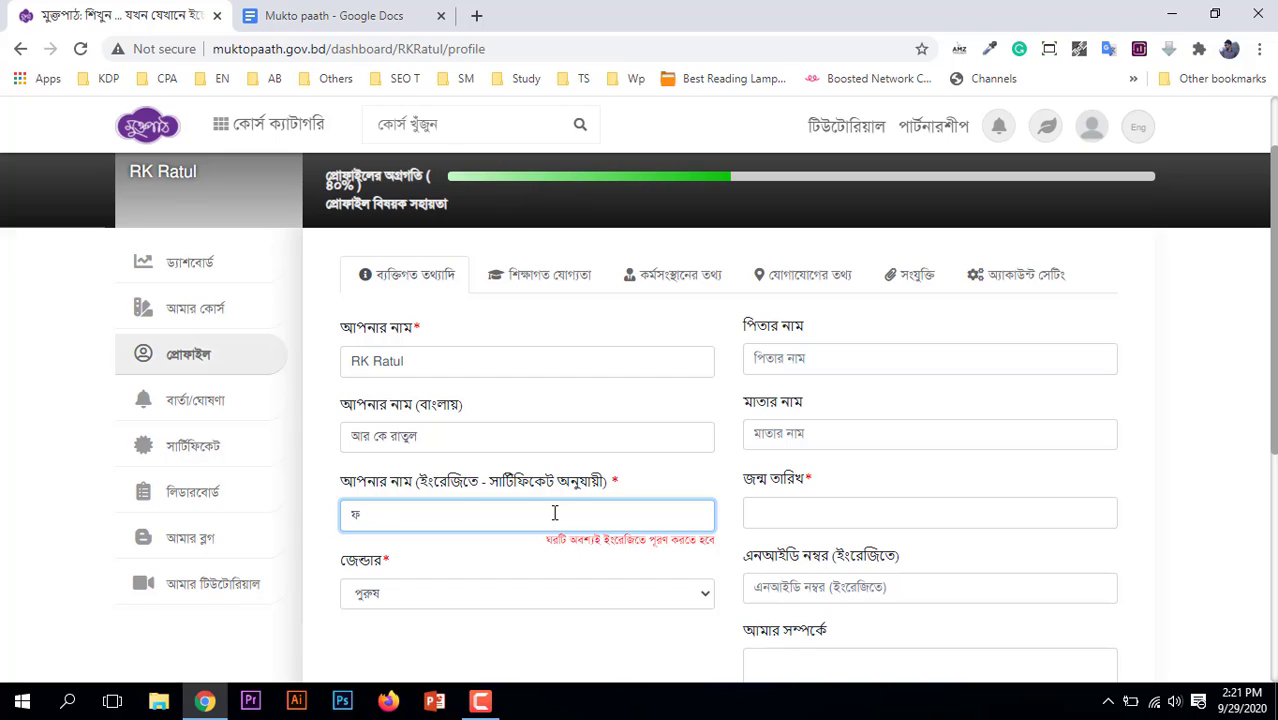
type("RK")
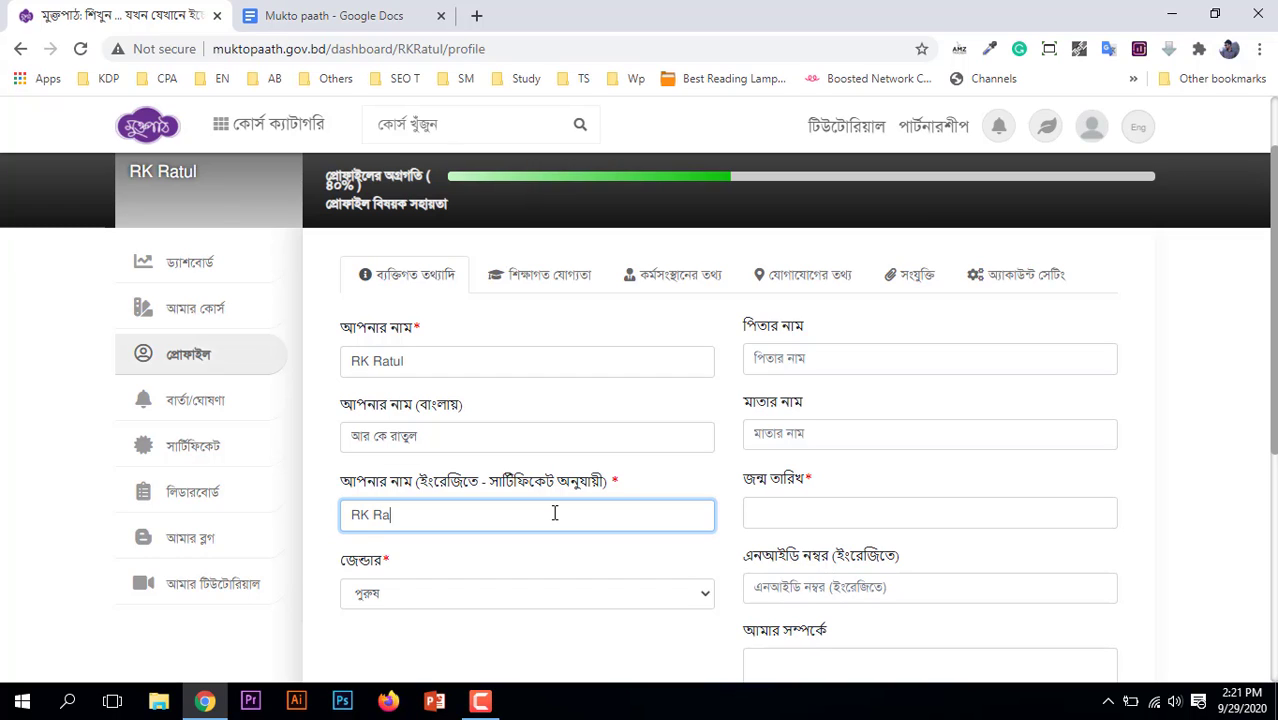
type("Ratul")
left_click(794, 358)
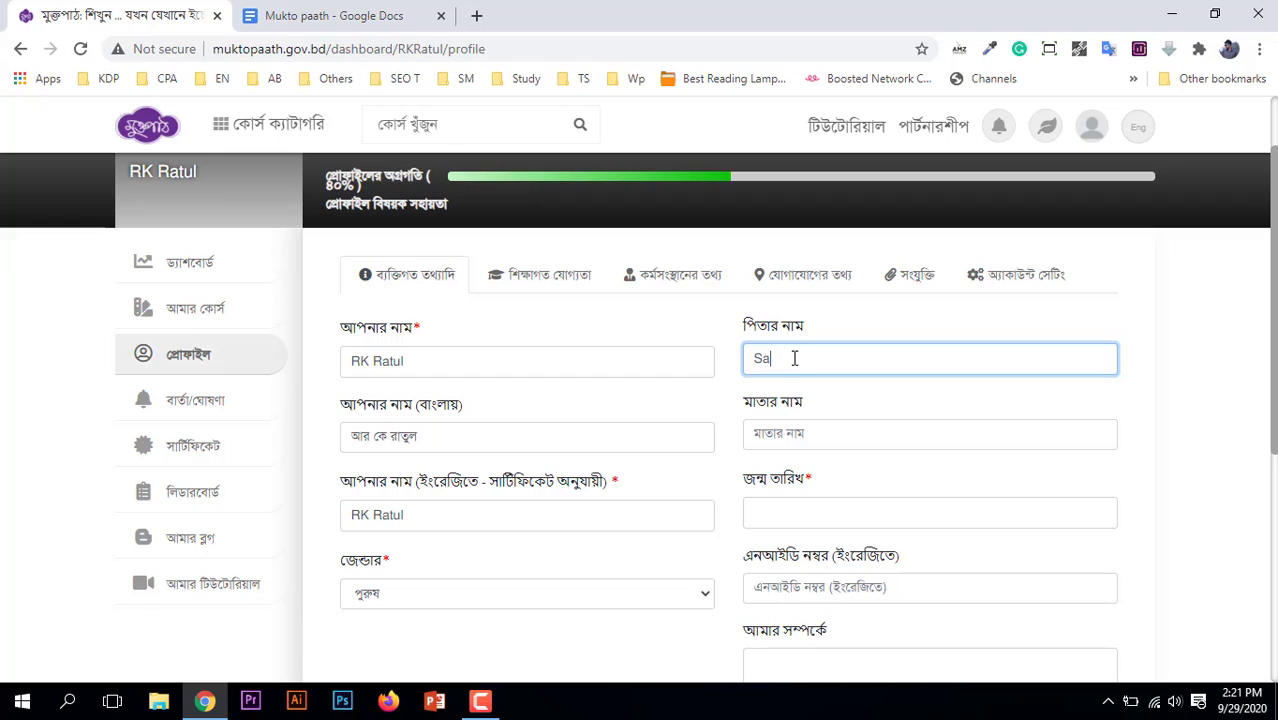
left_click(804, 434)
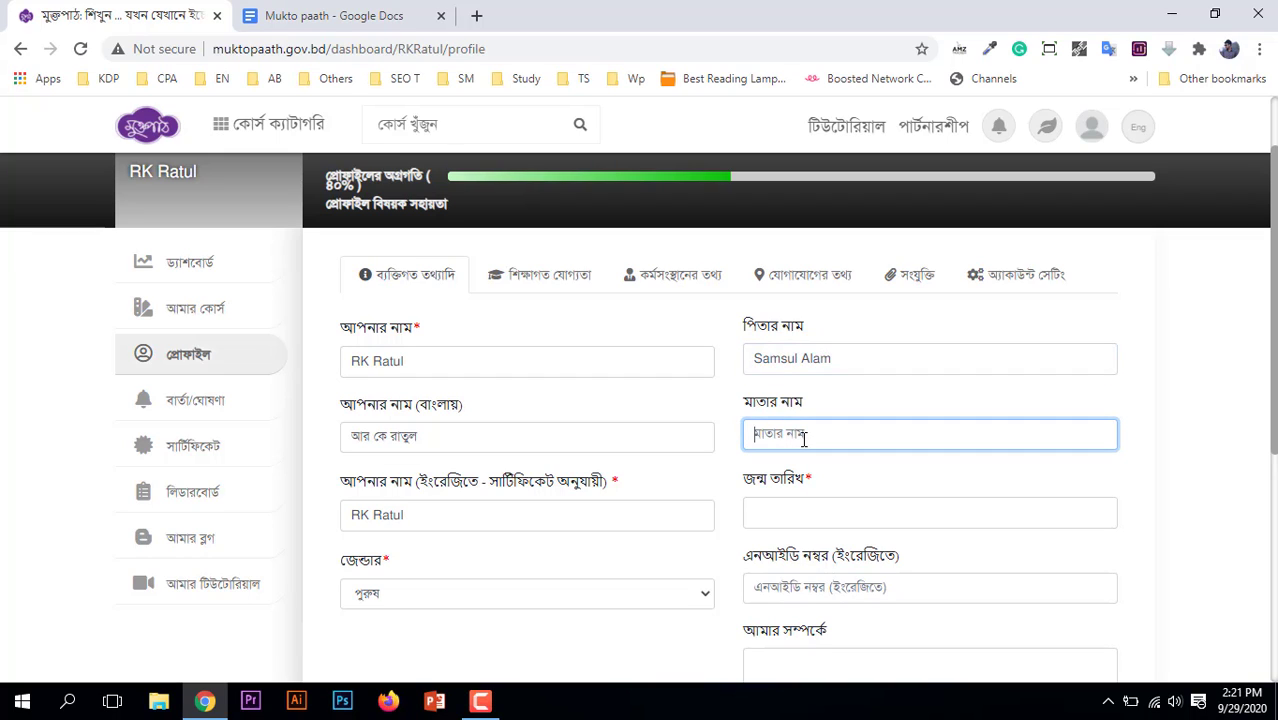
left_click(859, 512)
left_click(840, 252)
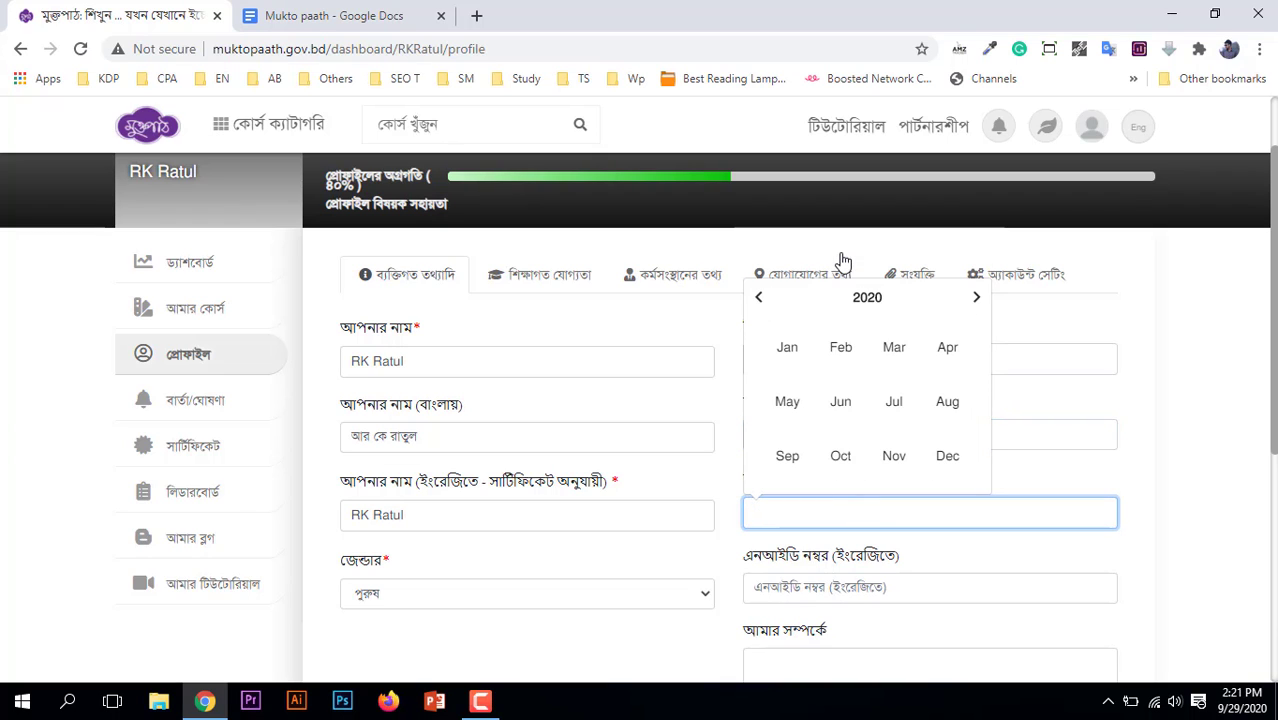
left_click(856, 298)
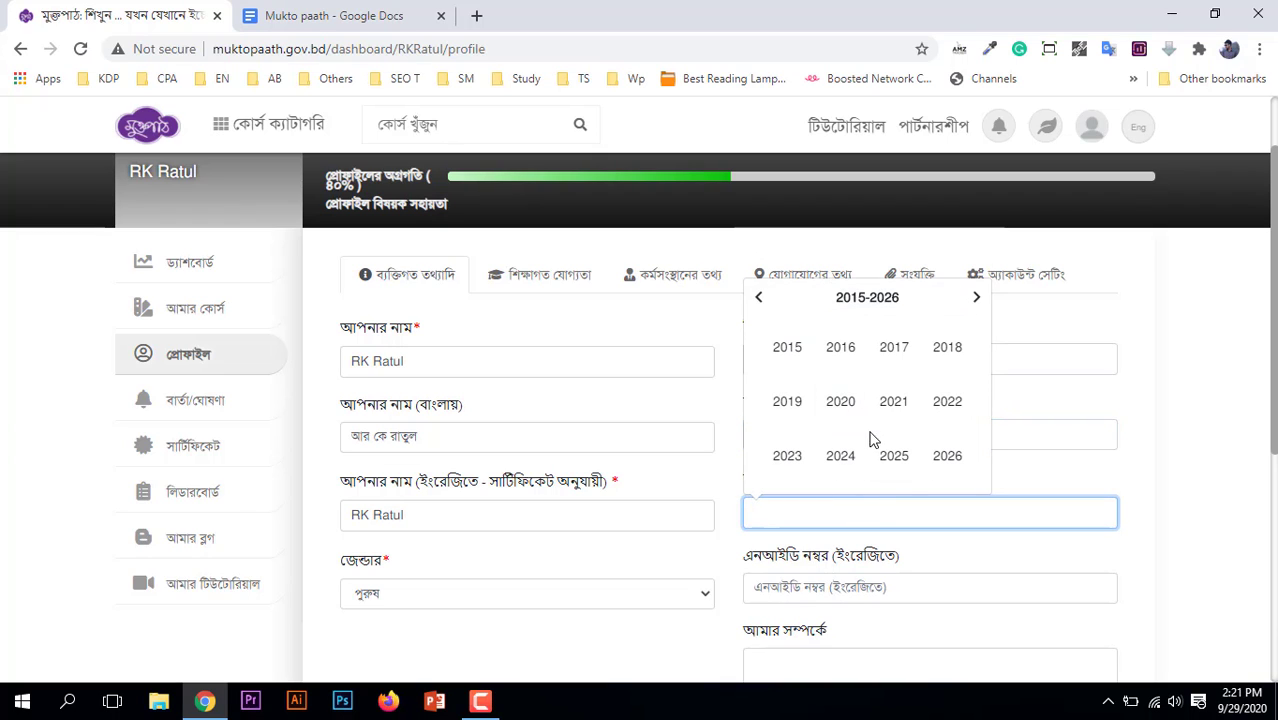
left_click(775, 300)
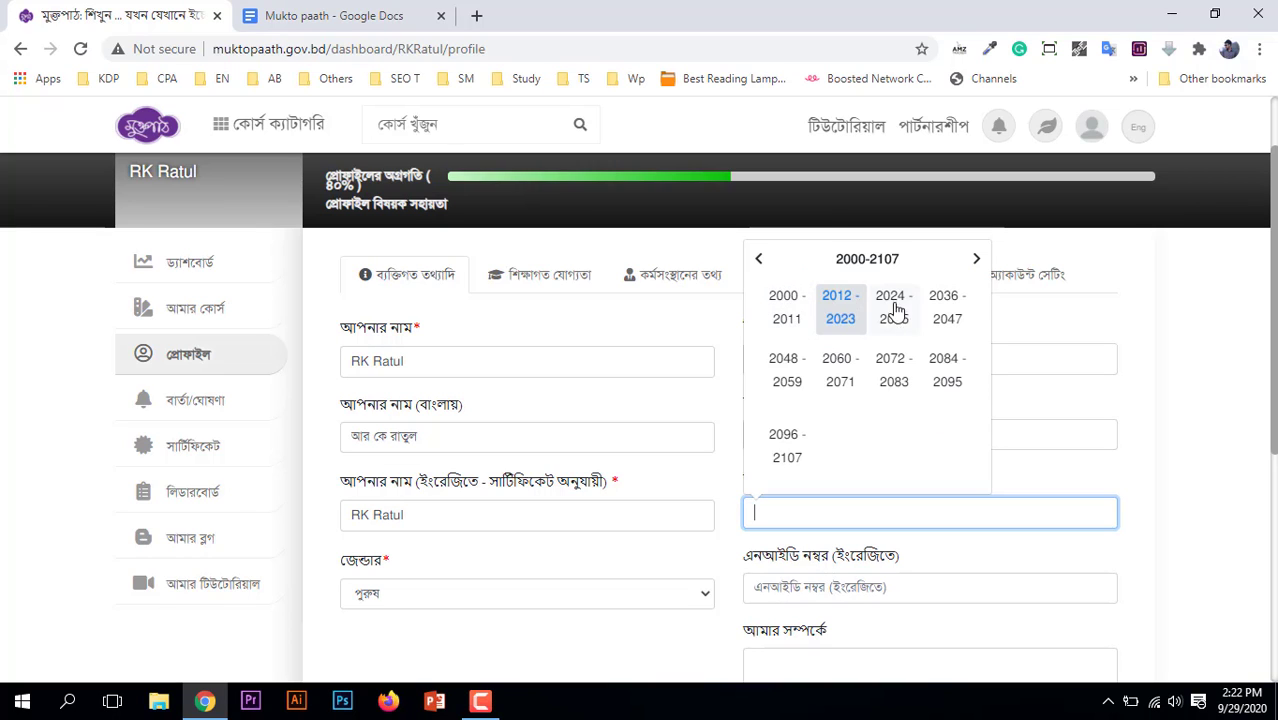
left_click(785, 310)
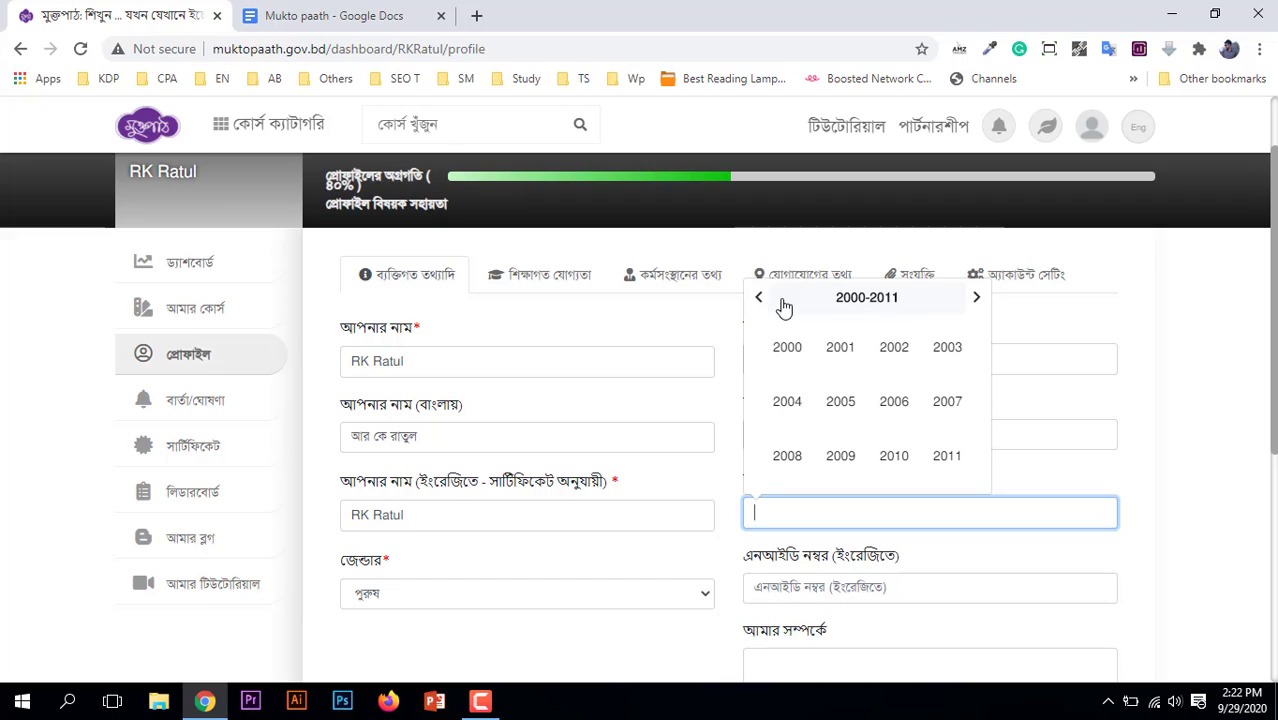
left_click(787, 347)
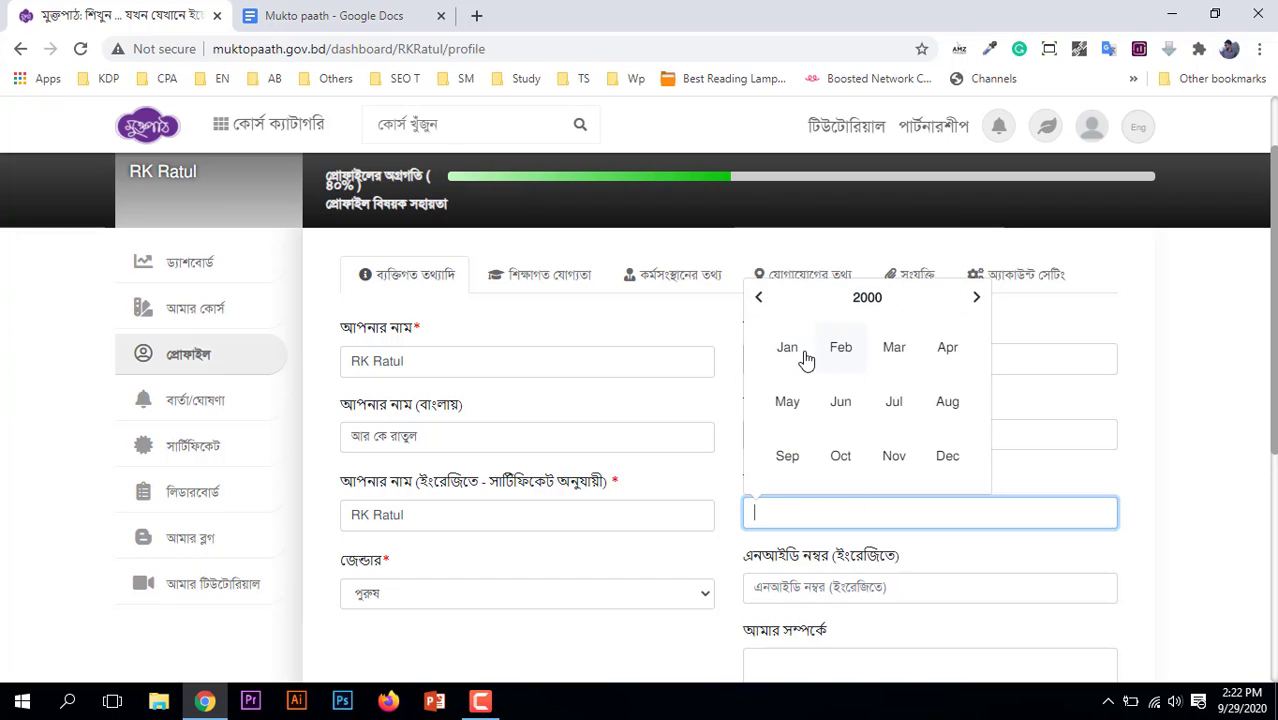
left_click(790, 350)
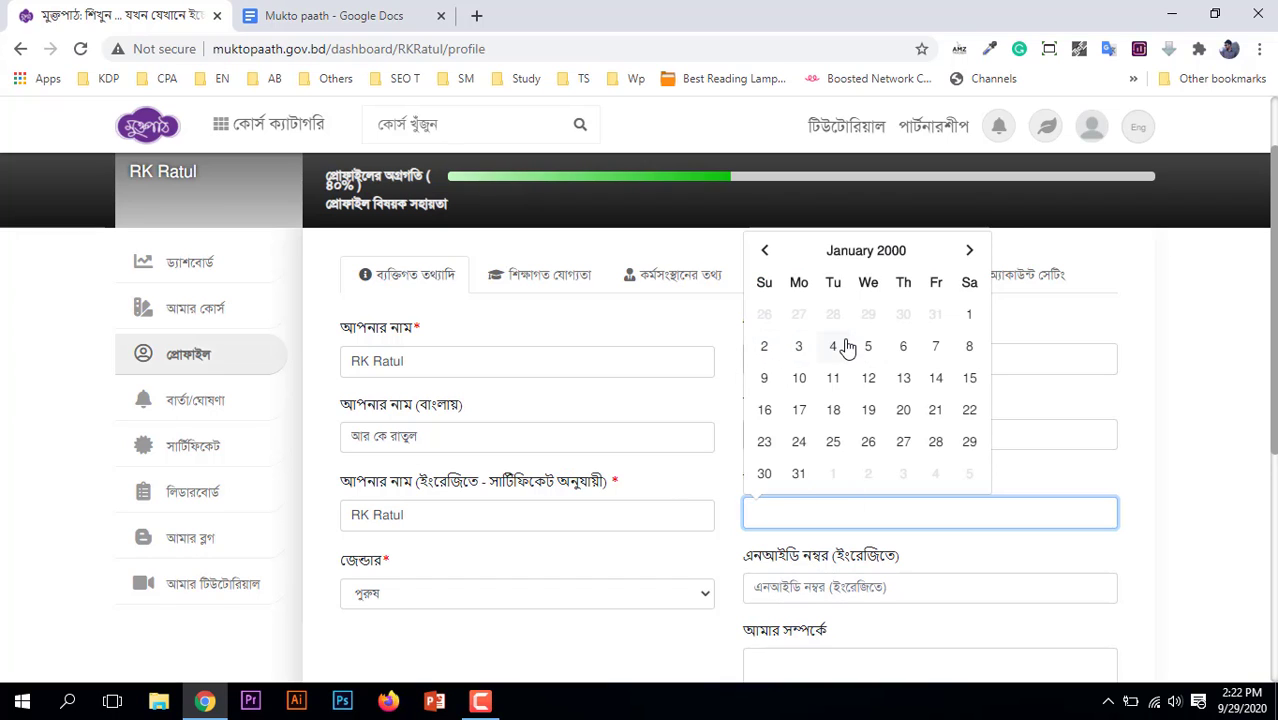
left_click(834, 346)
Save the personal information with আপডেট and confirm the success dialog
scroll(1045, 455, "down", 1)
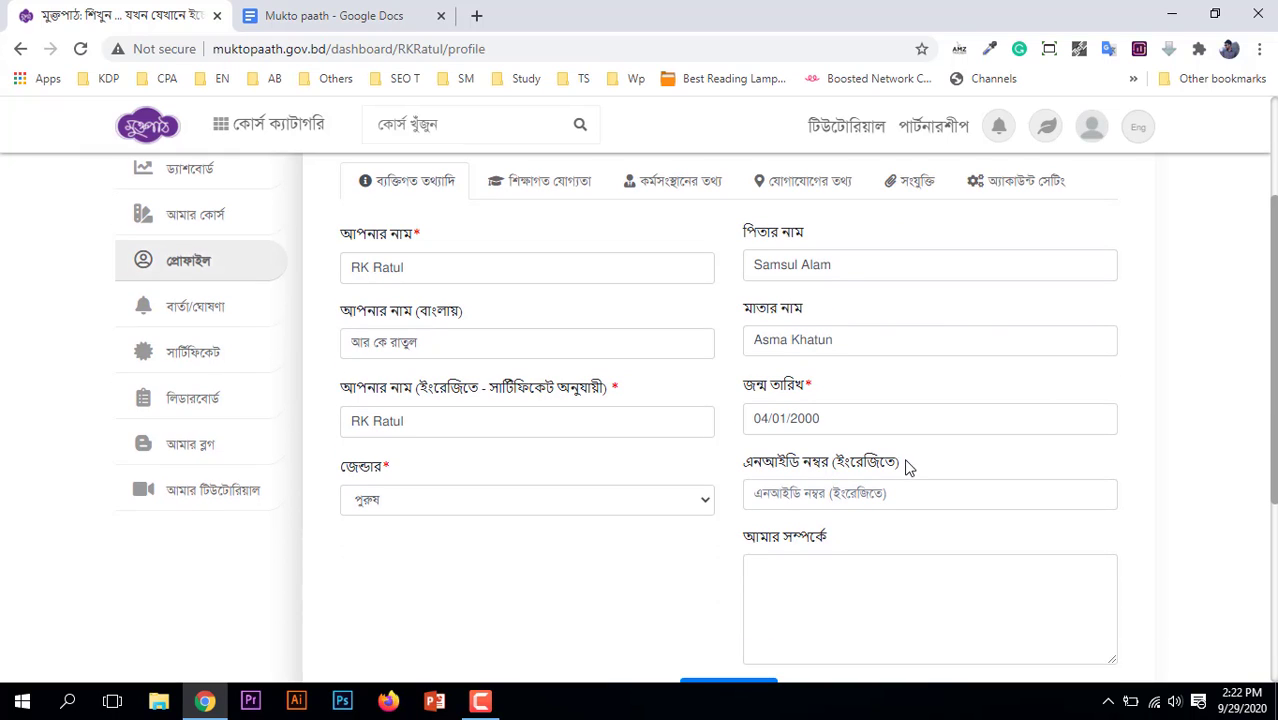
double_click(807, 385)
left_click_drag(650, 391, 613, 390)
left_click(830, 464)
scroll(830, 466, "down", 1)
left_click(807, 486)
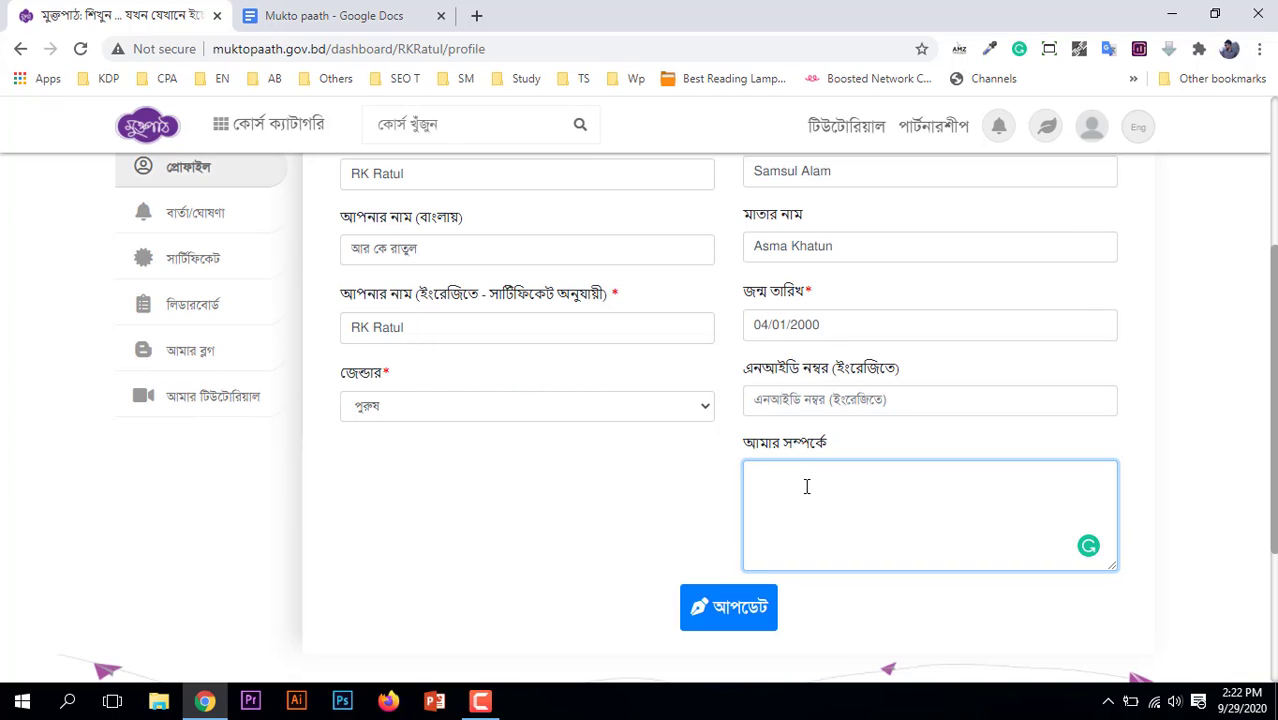
left_click(686, 607)
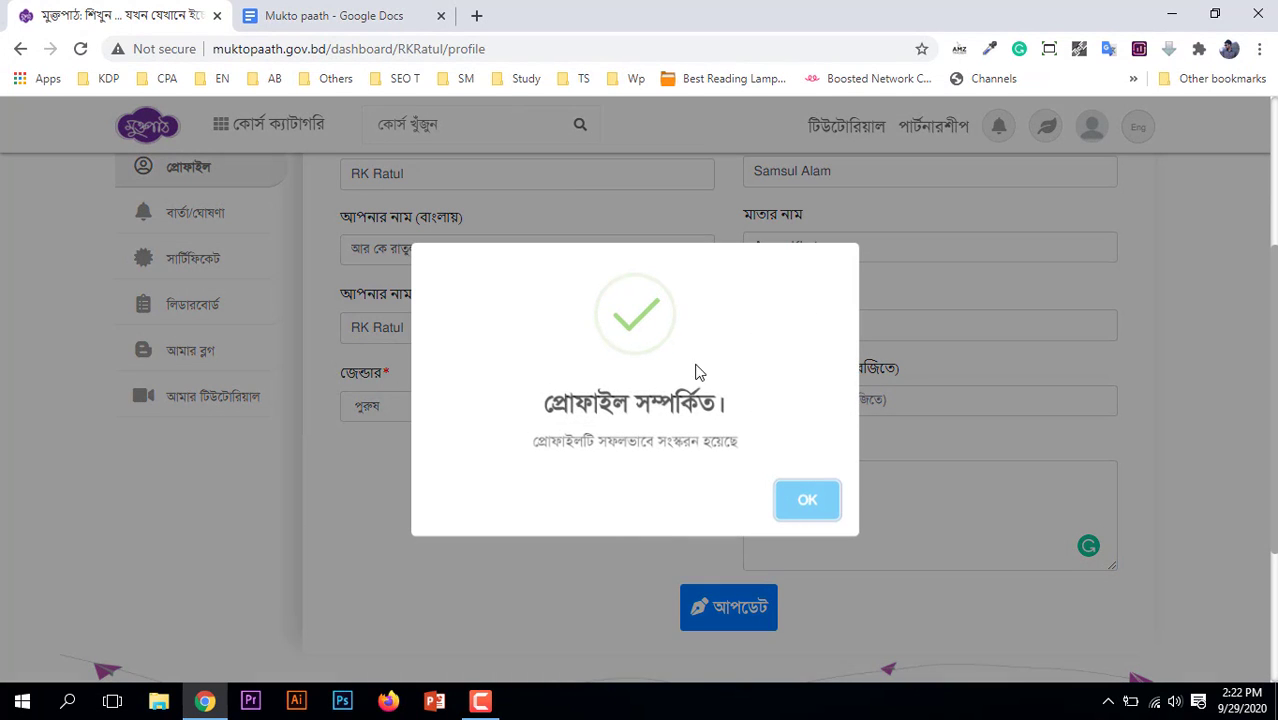
left_click(815, 500)
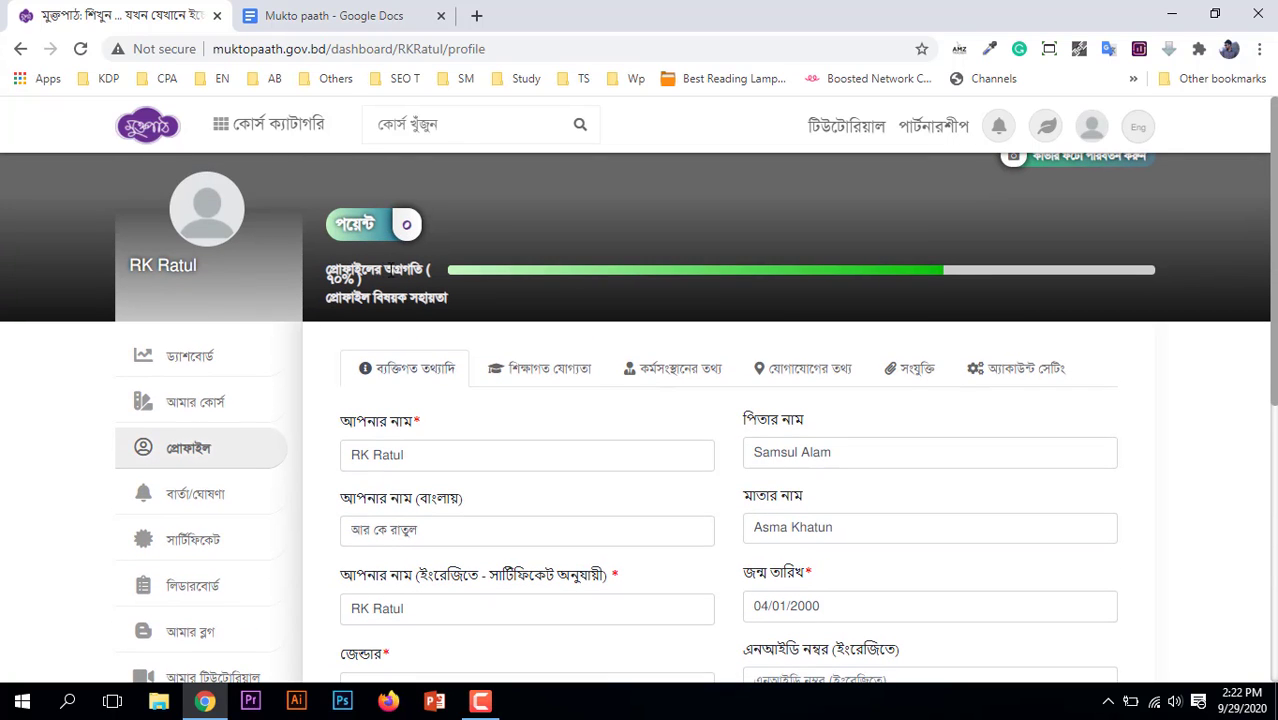
Load the interview portrait photo from the Desktop into the profile photo uploader
left_click(225, 233)
left_click(652, 372)
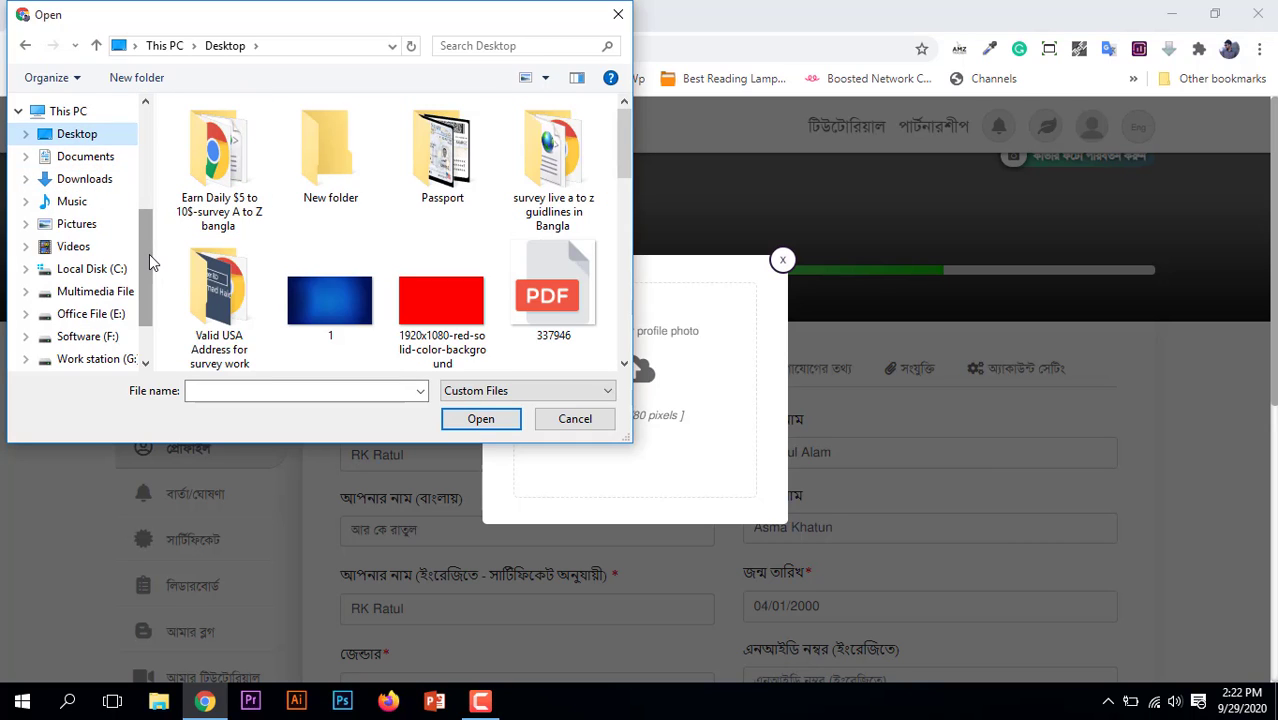
left_click(85, 178)
left_click(76, 134)
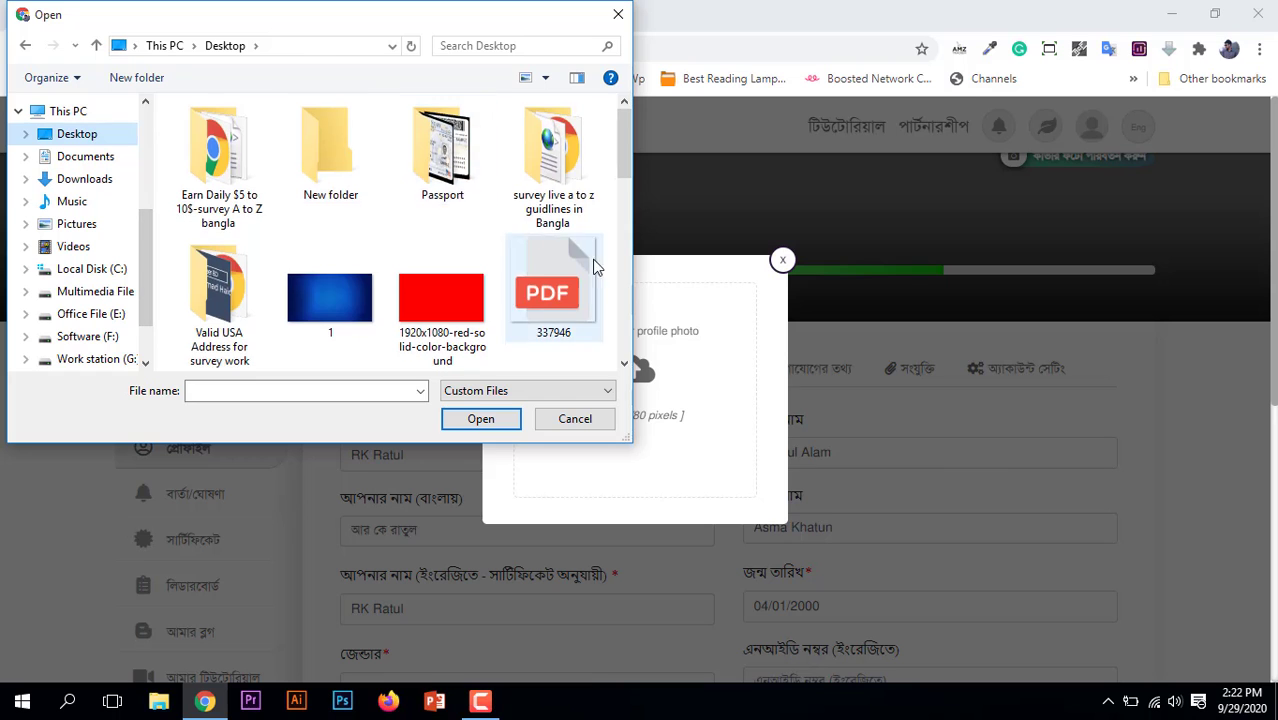
scroll(590, 268, "down", 3)
left_click(330, 185)
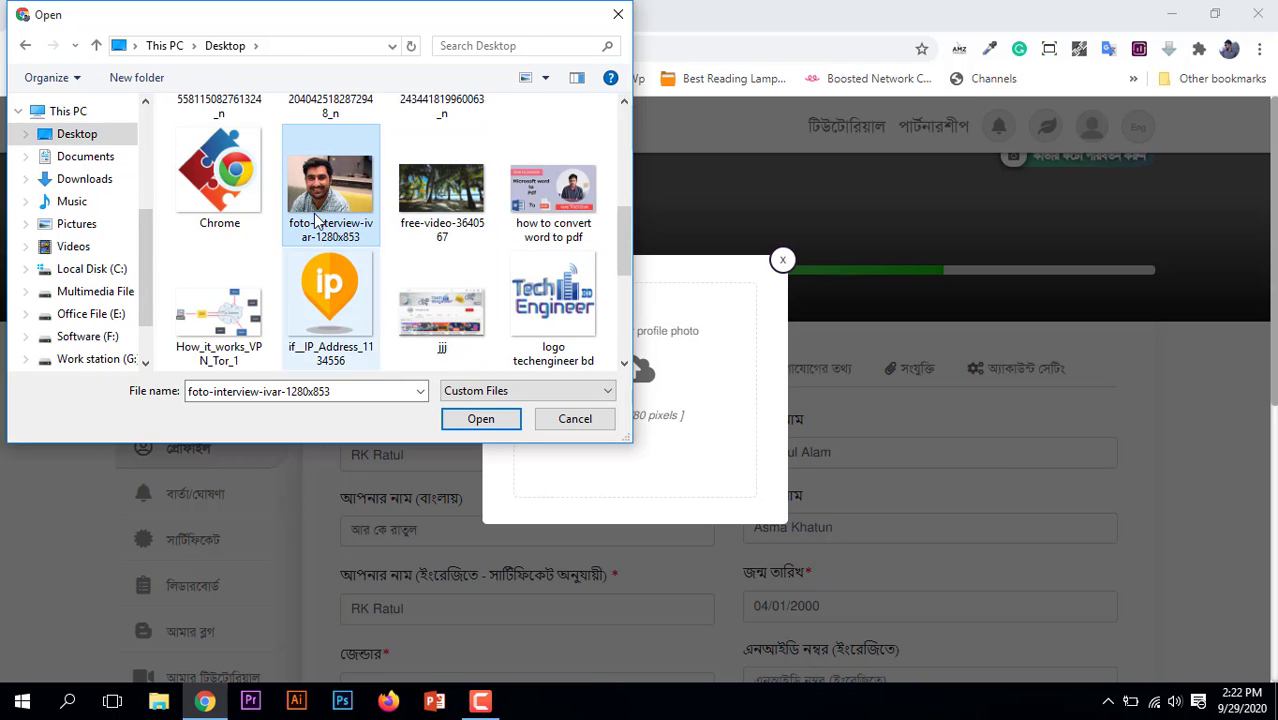
left_click(474, 418)
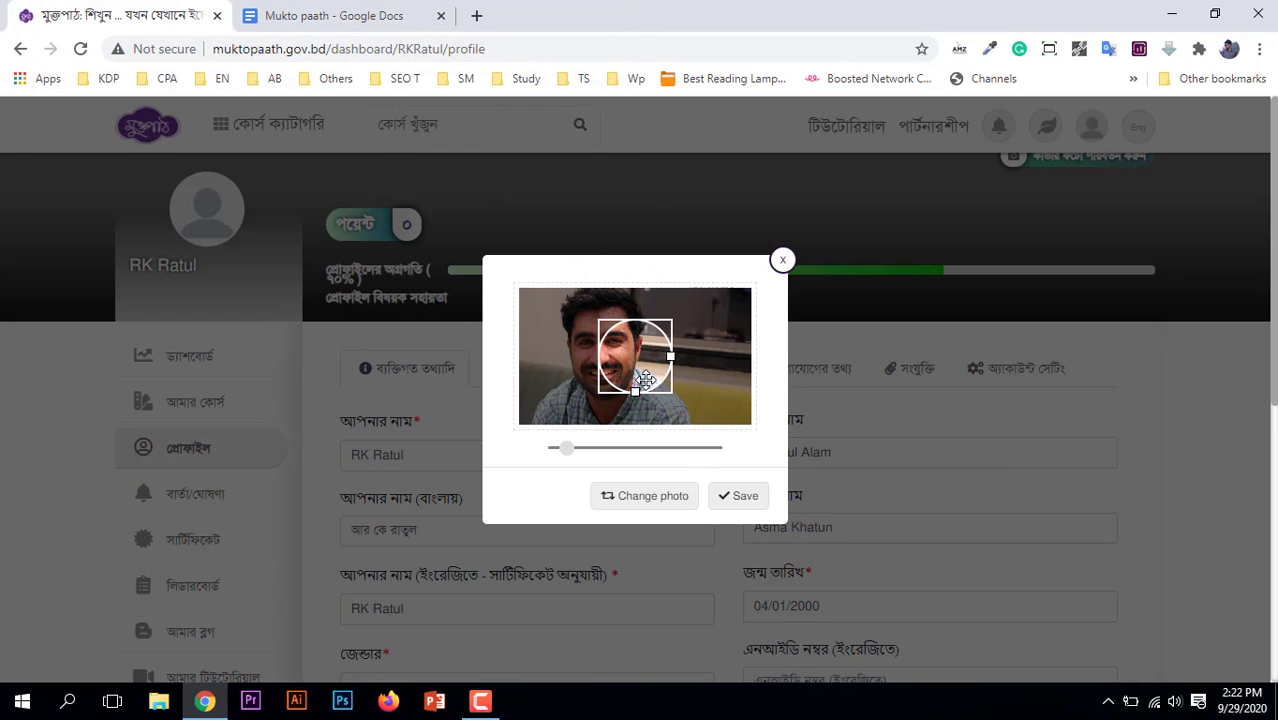
Crop the photo to centre the face in the circle and save it
left_click_drag(566, 450, 553, 452)
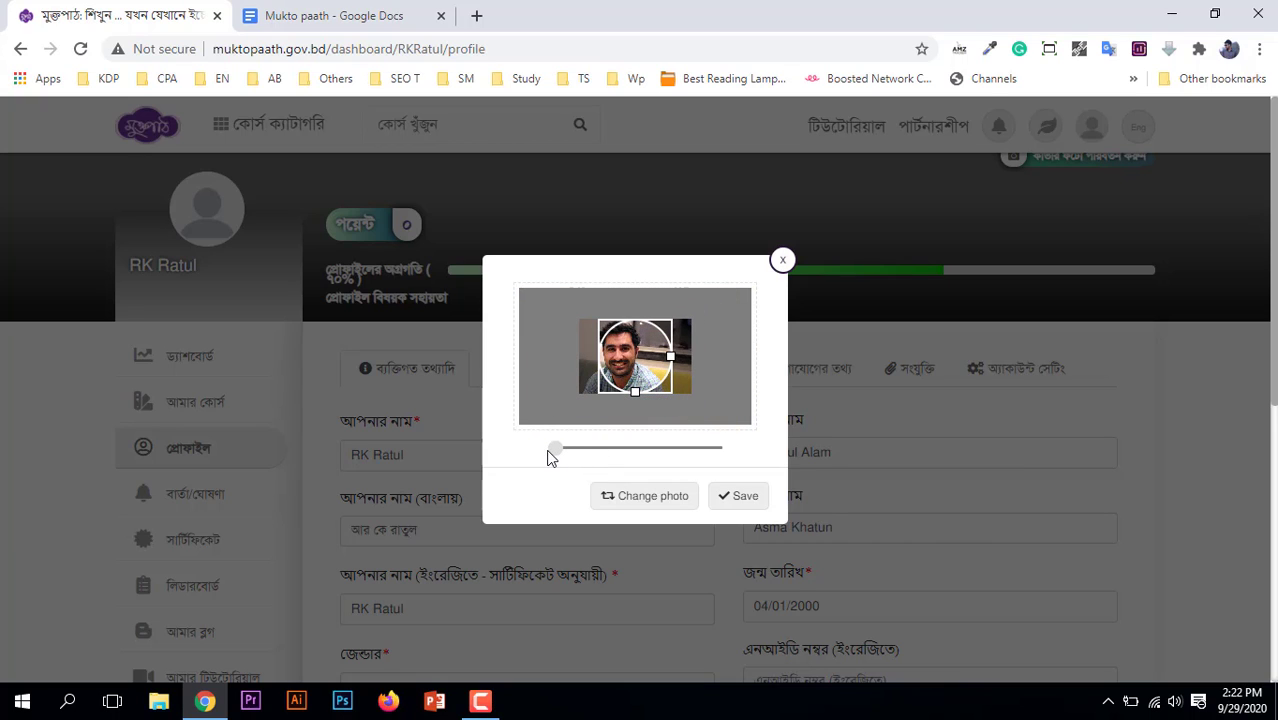
left_click_drag(645, 362, 660, 362)
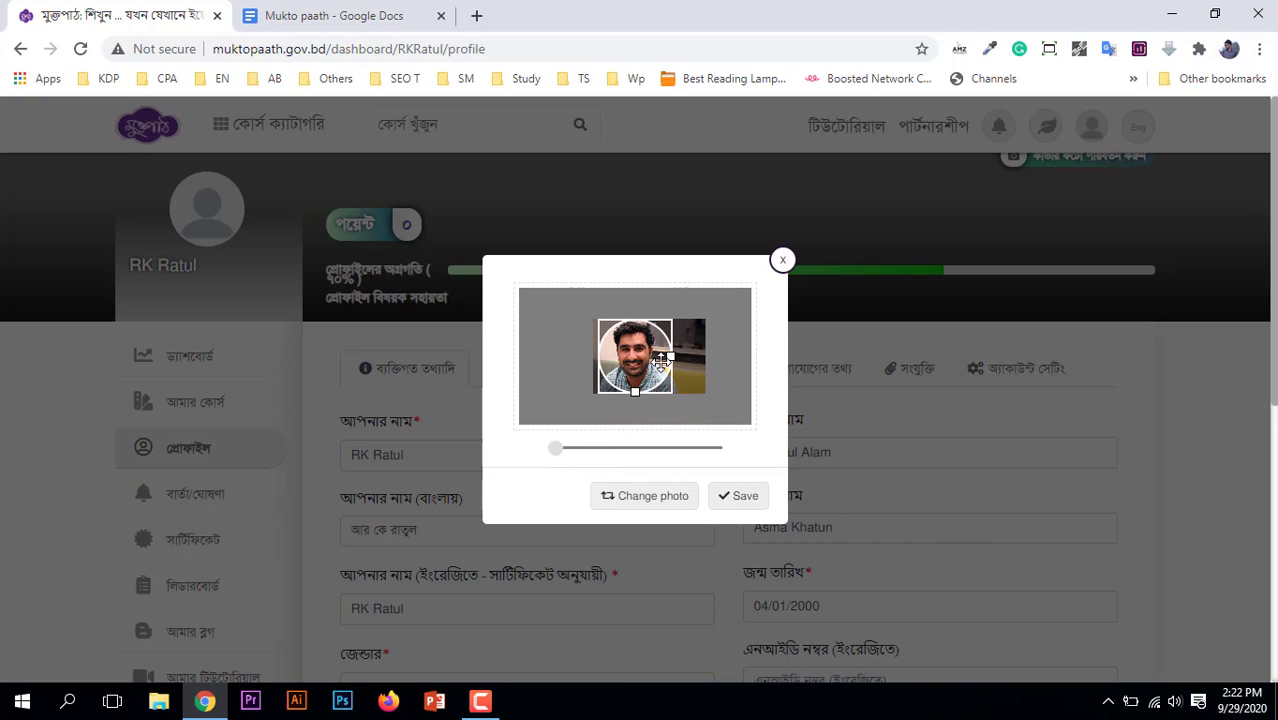
left_click(737, 496)
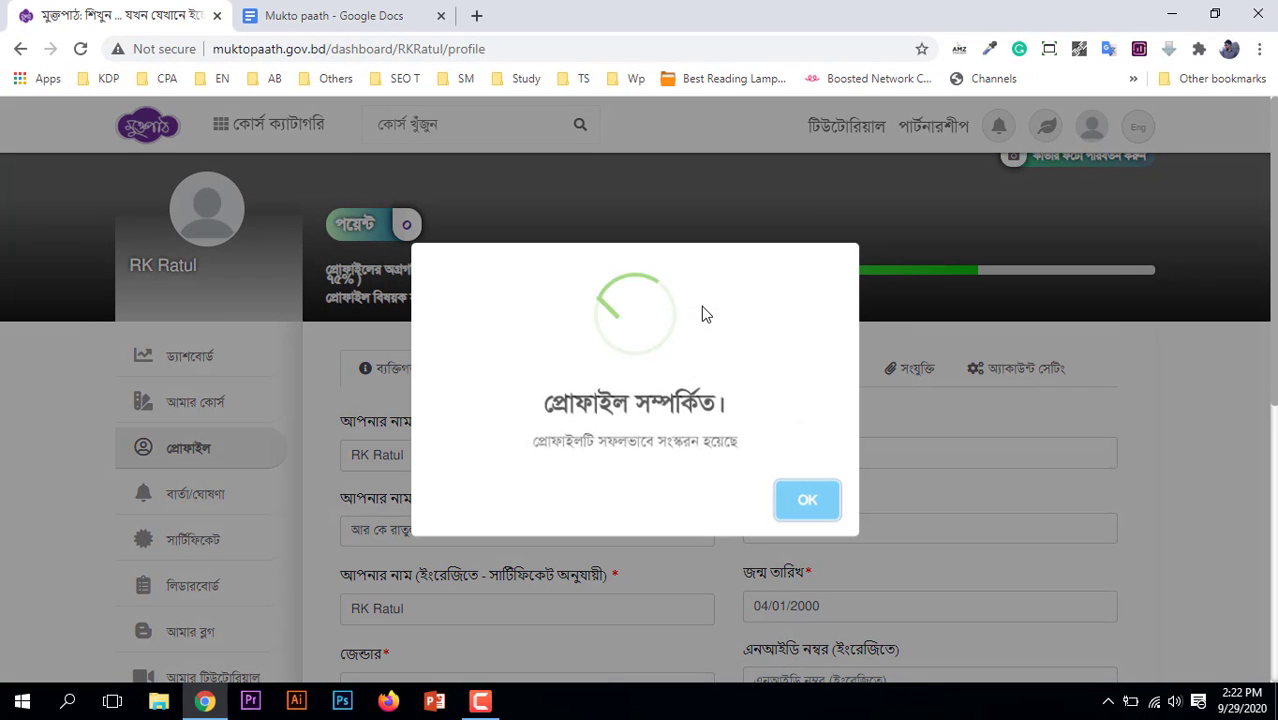
left_click(805, 515)
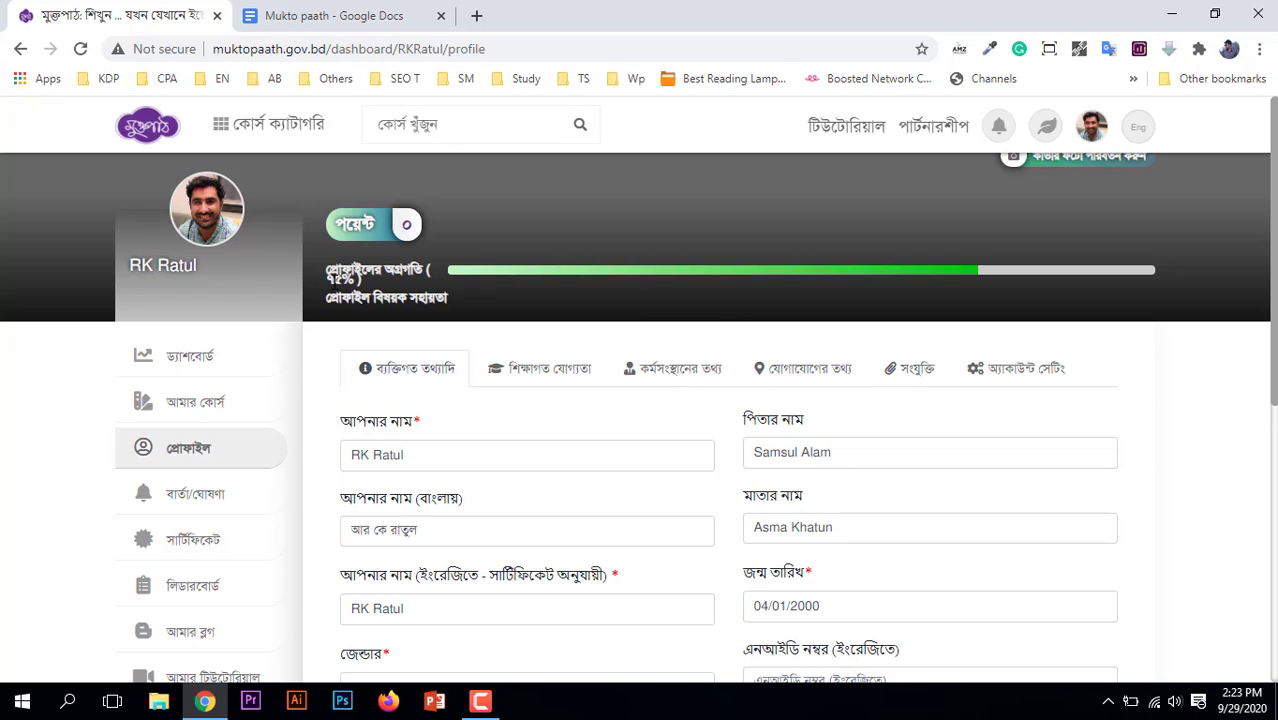
In the education section, choose Higher Secondary level and HSC degree
left_click(556, 382)
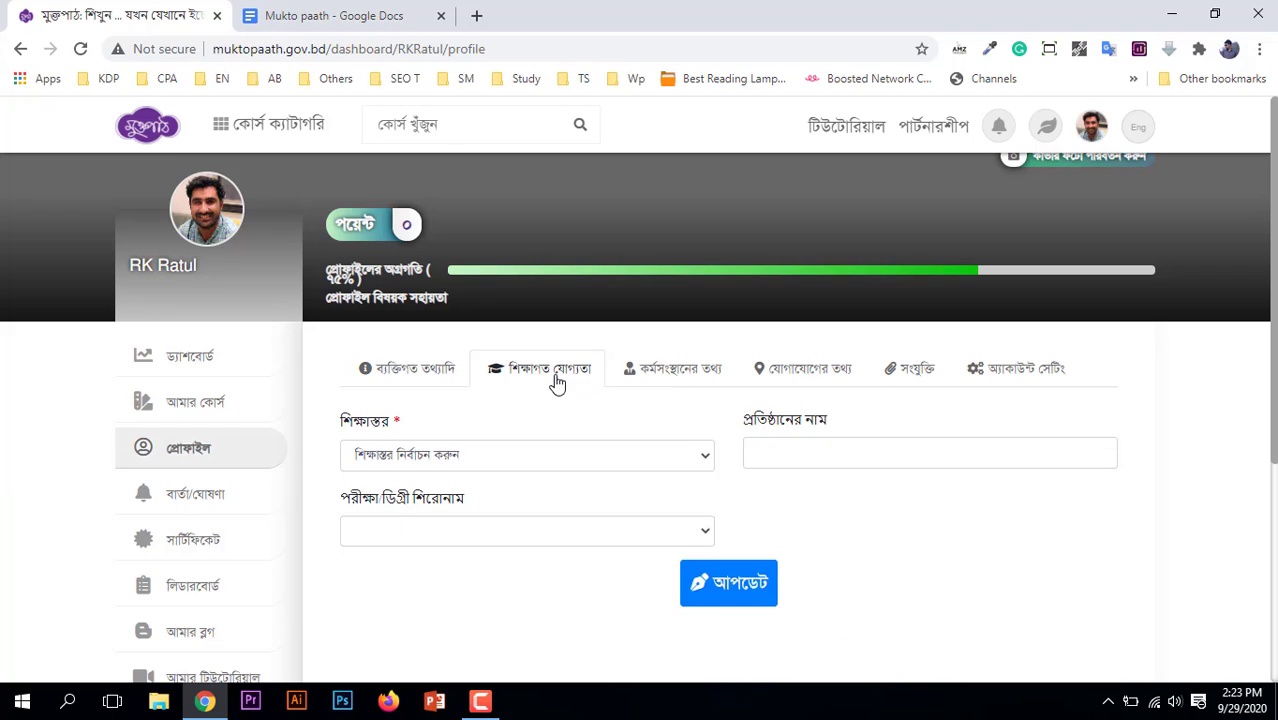
left_click(412, 384)
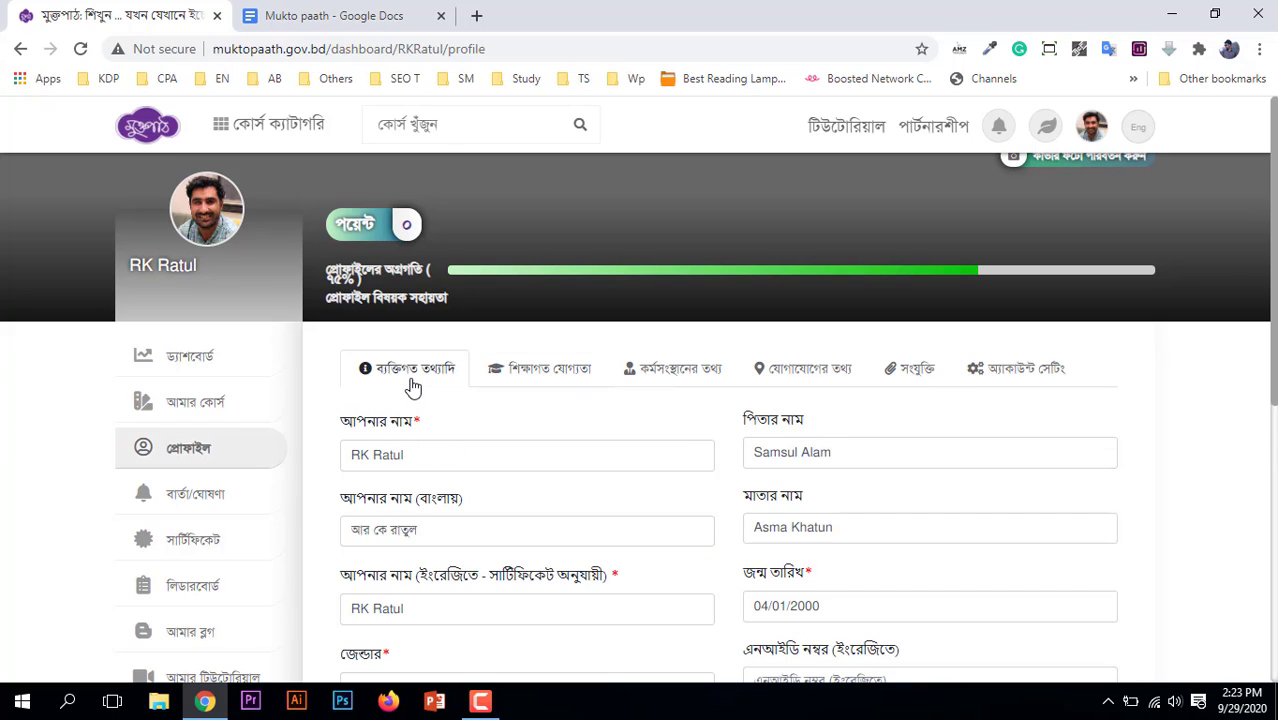
scroll(458, 419, "down", 1)
left_click(550, 290)
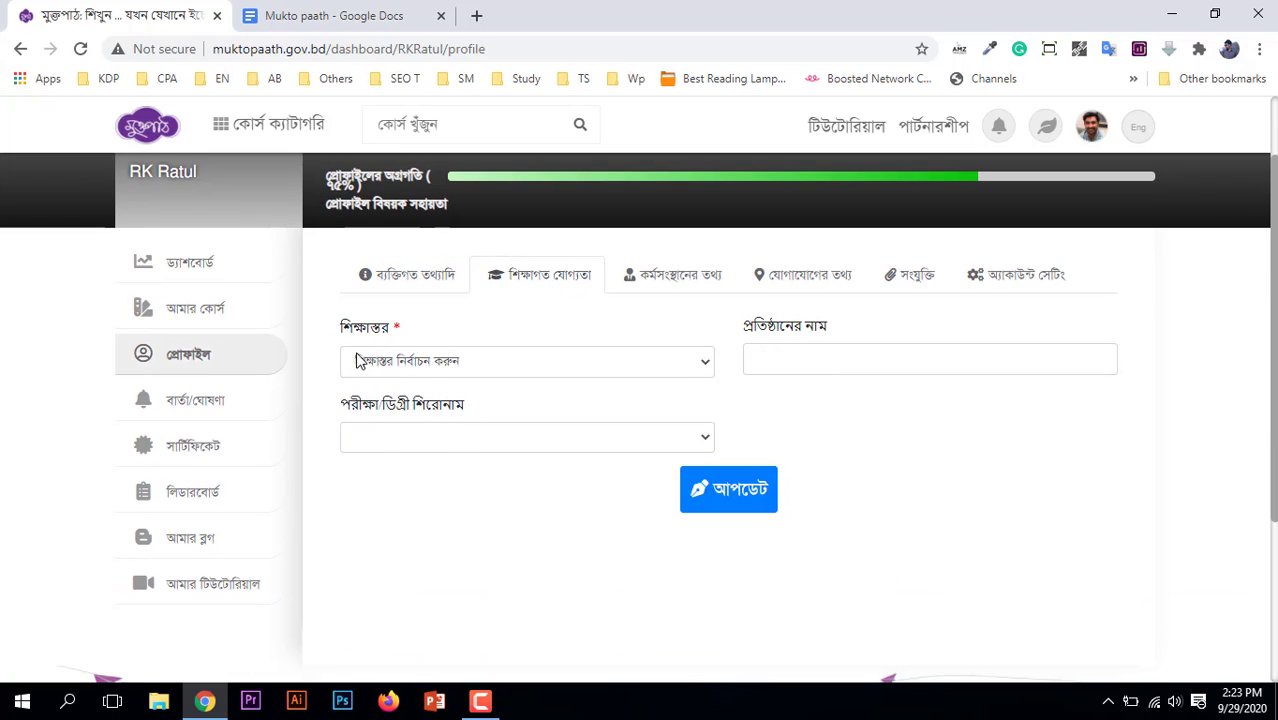
left_click(488, 362)
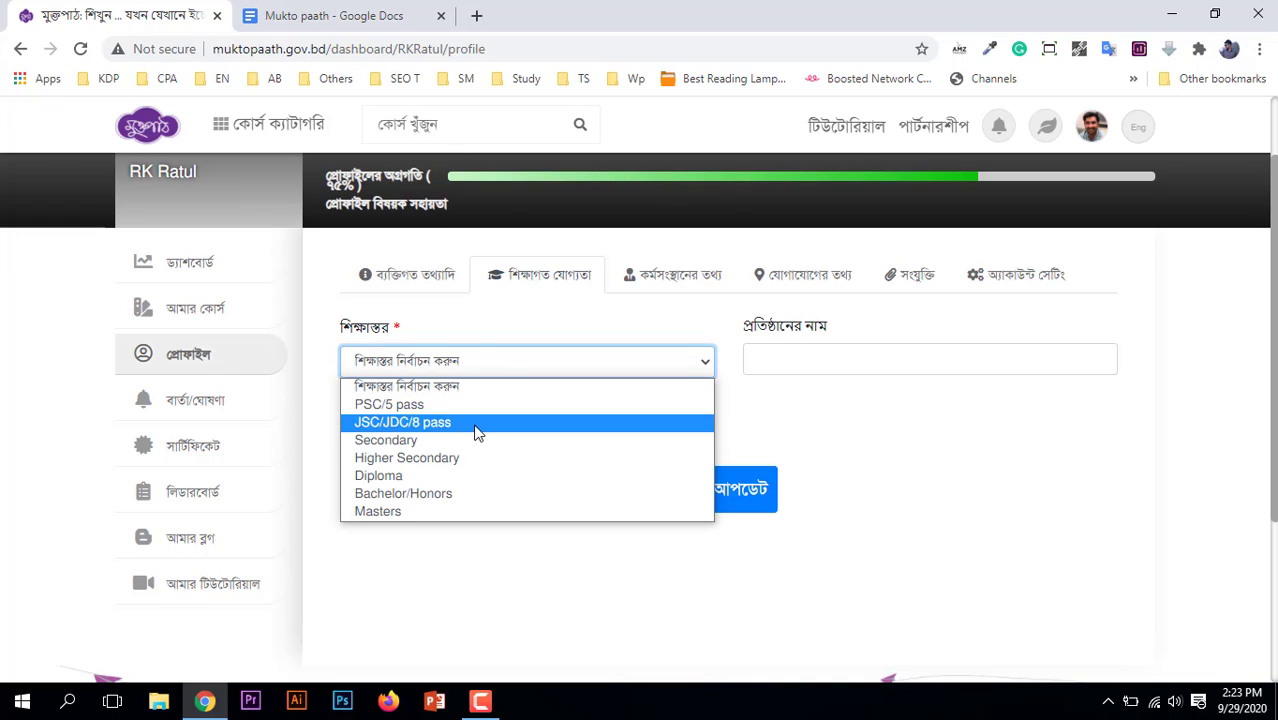
left_click(385, 463)
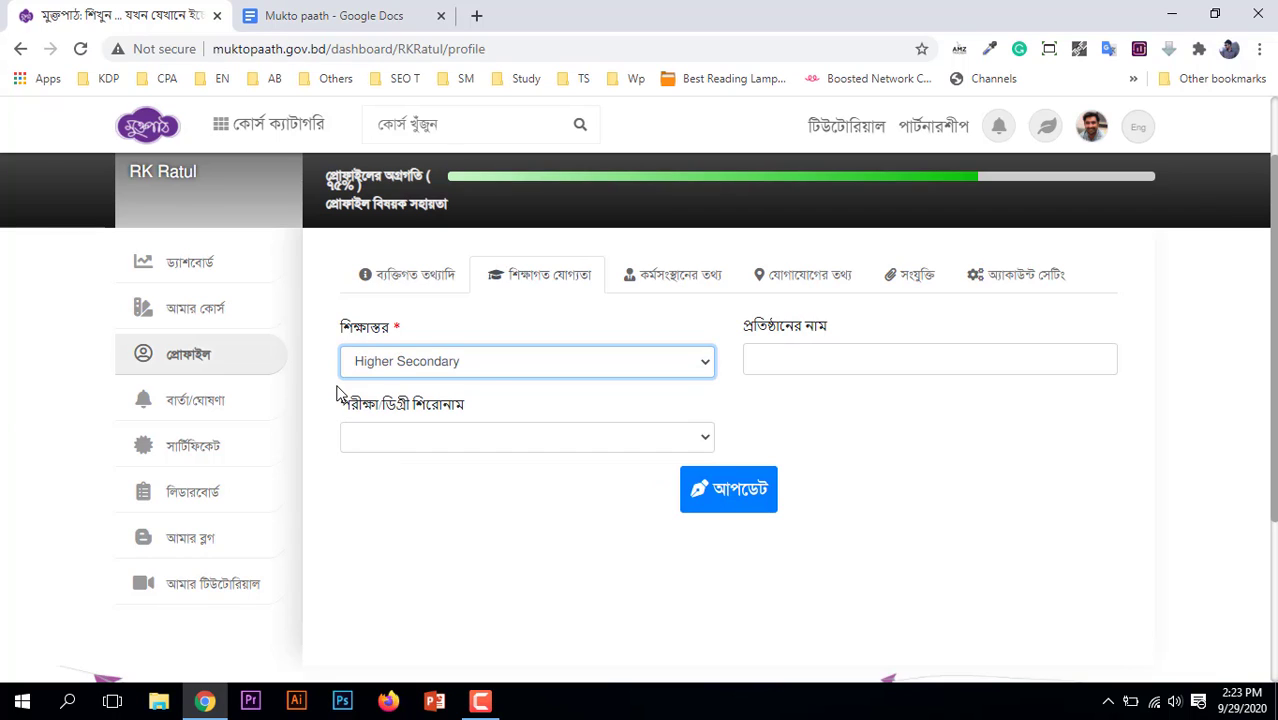
left_click(552, 448)
left_click(428, 482)
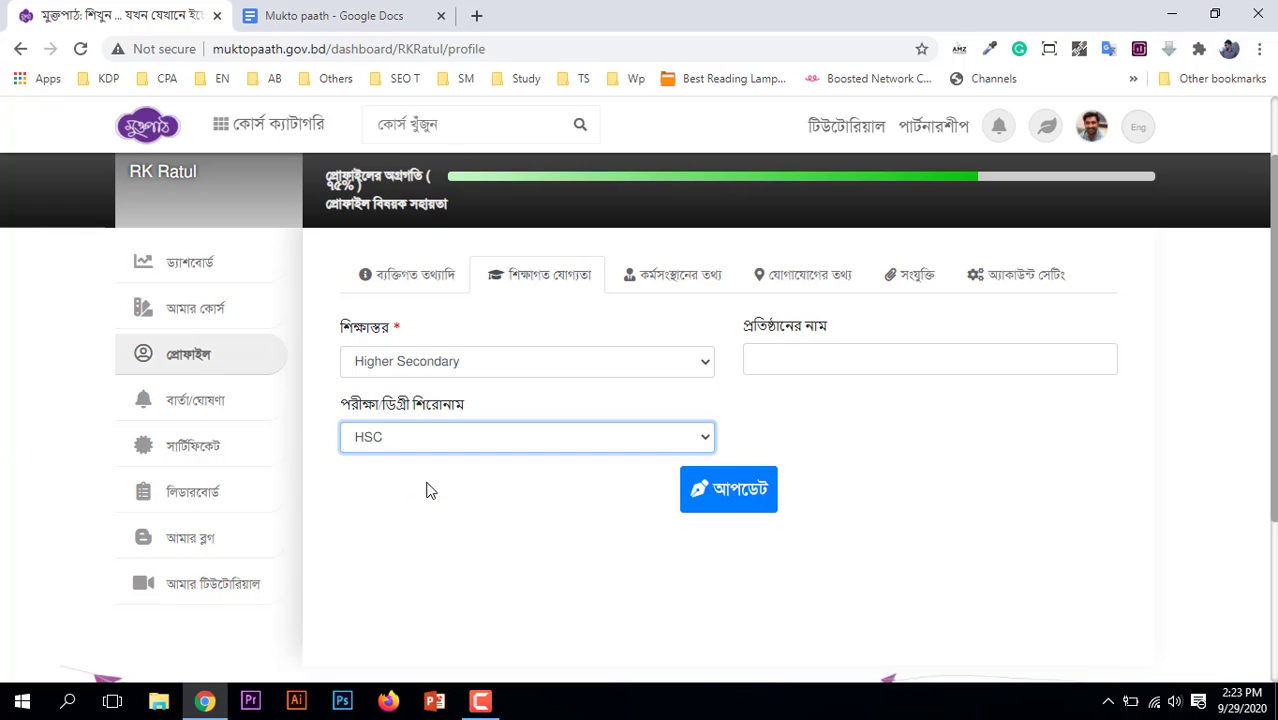
Enter Dhaka City College as the institution and save the education details
left_click(802, 364)
left_click(1050, 334)
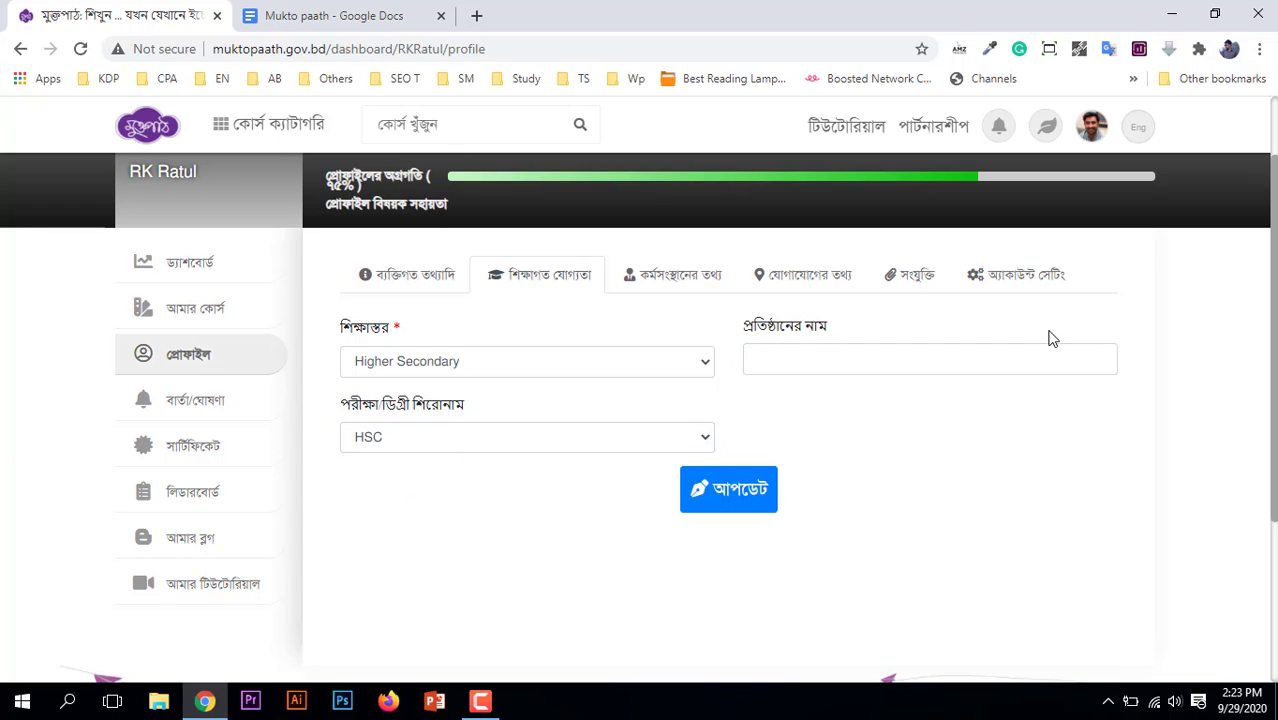
left_click(981, 358)
type("Dhaka Ci")
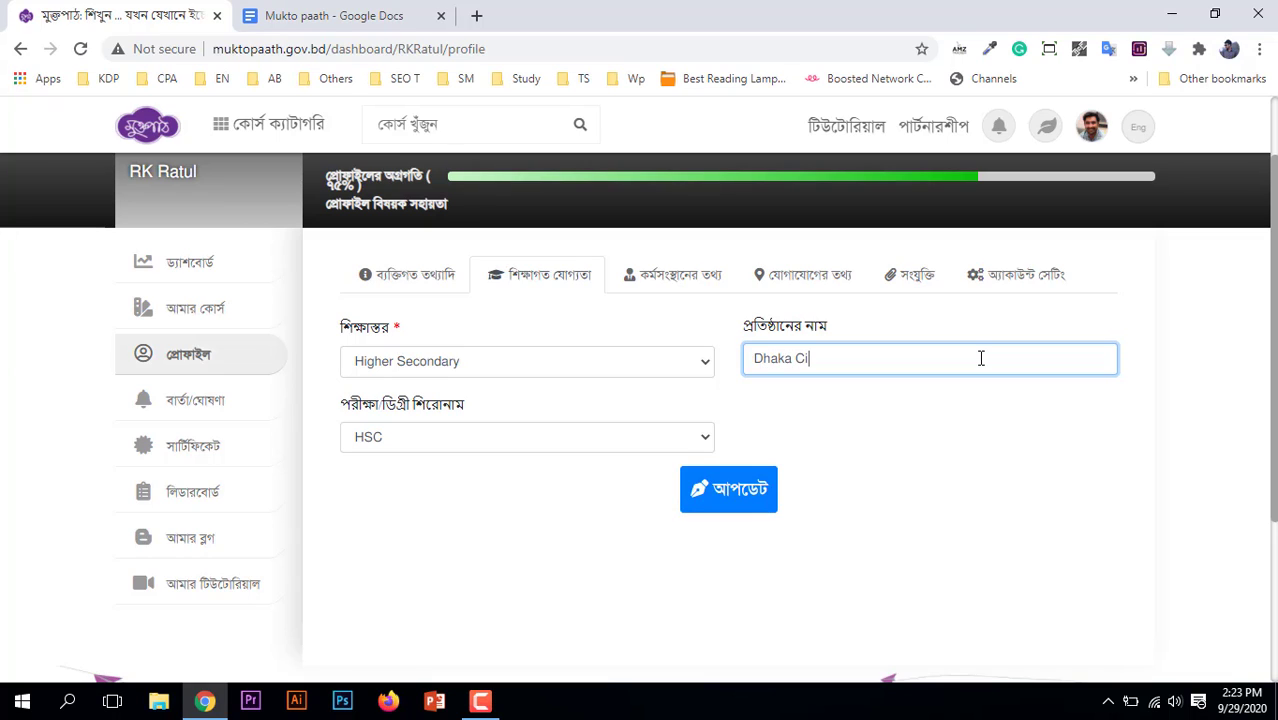
type("ty College")
left_click(967, 412)
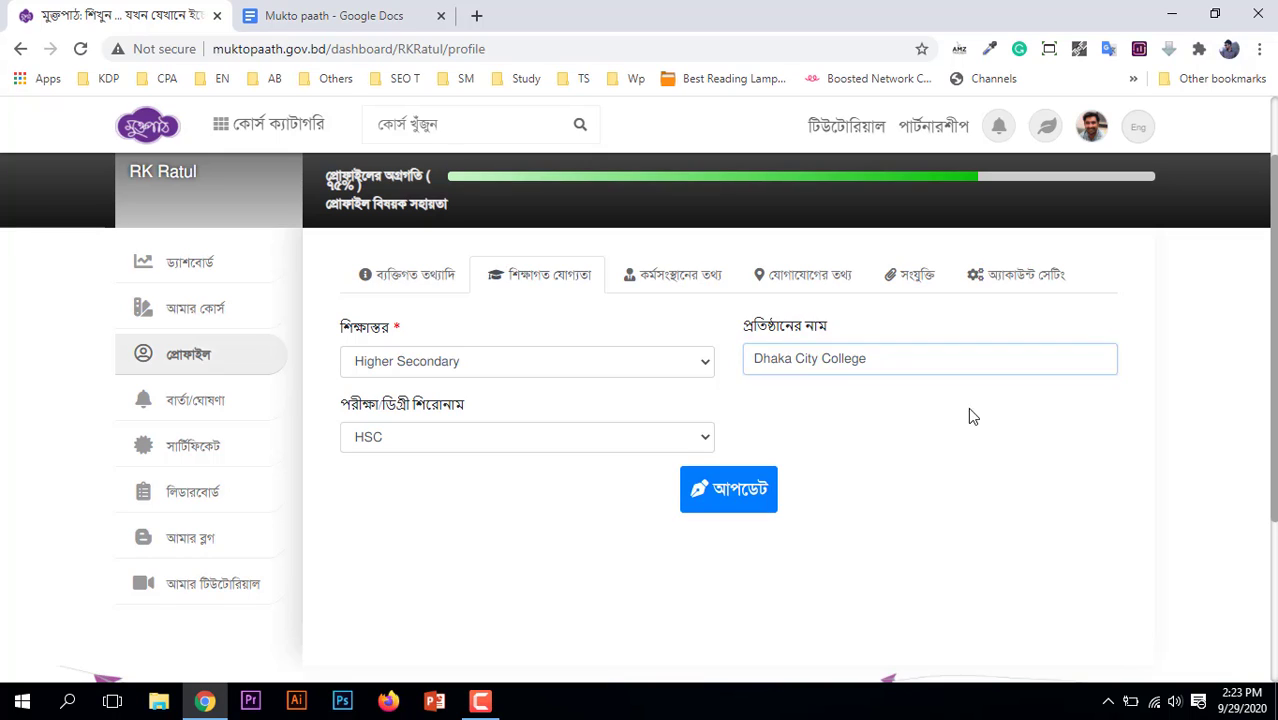
left_click(748, 488)
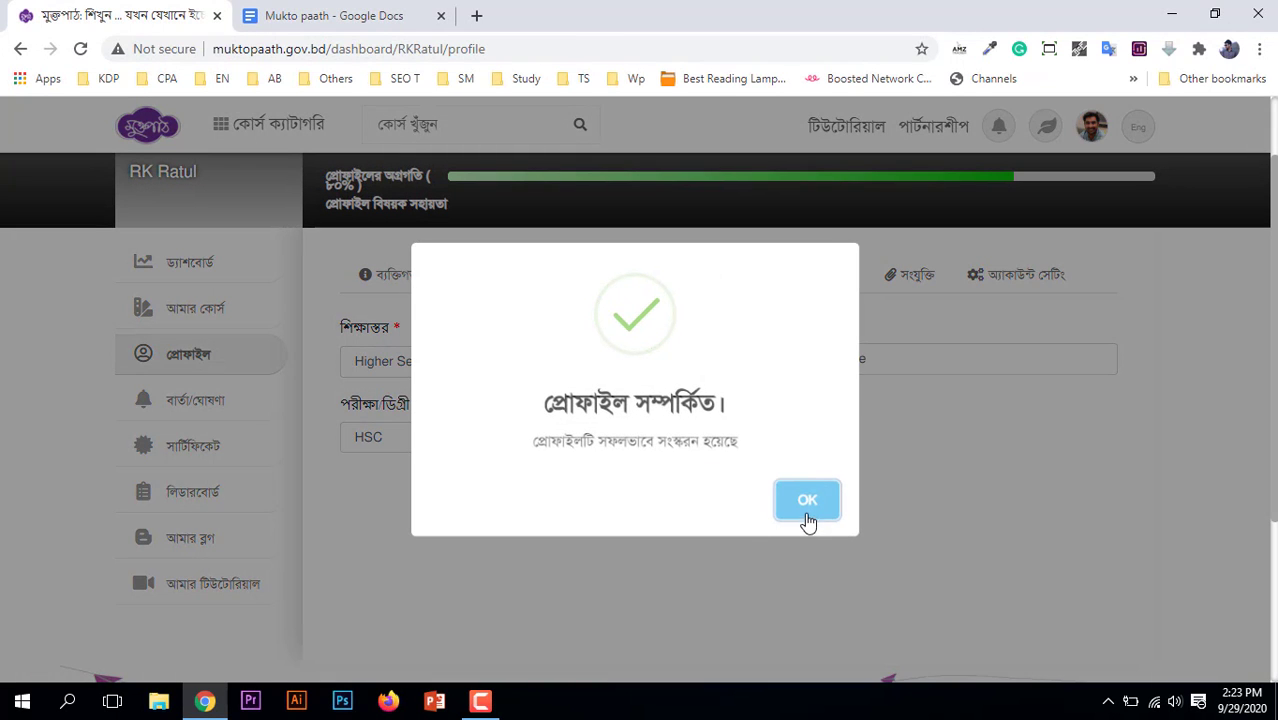
left_click(809, 512)
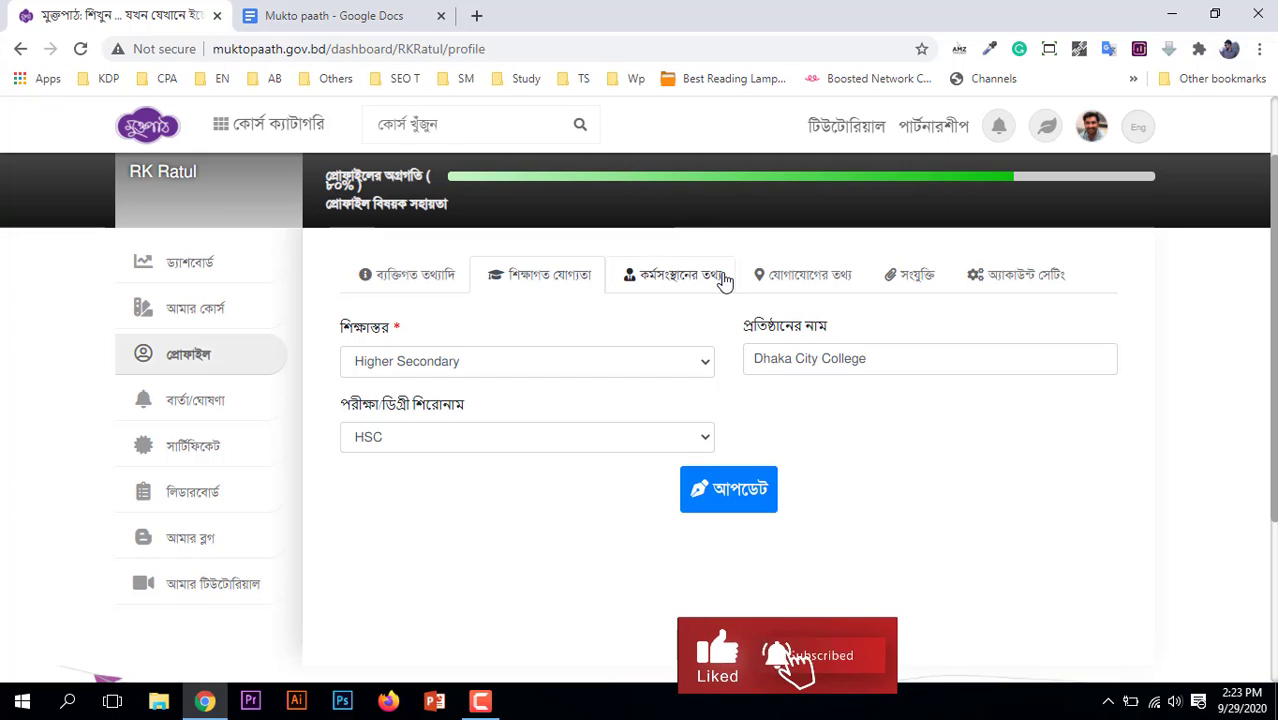
Open employment information and enter Green University as the workplace institution
left_click(724, 281)
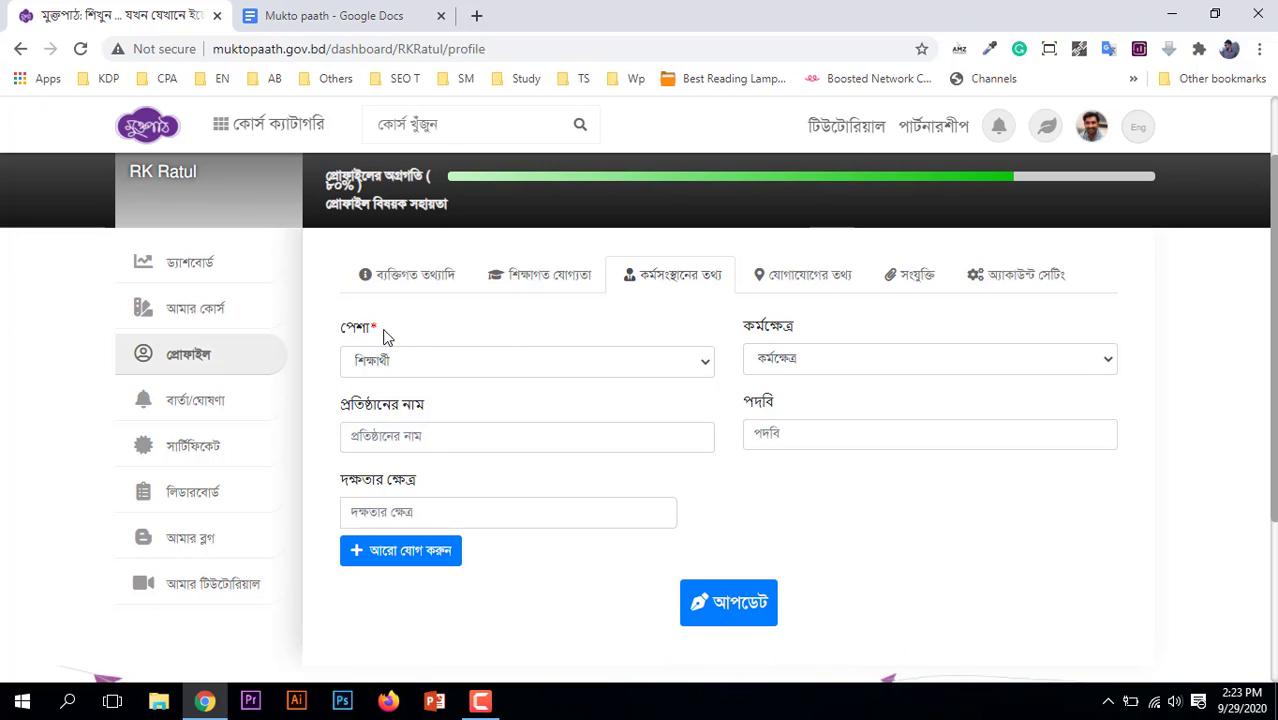
left_click(417, 438)
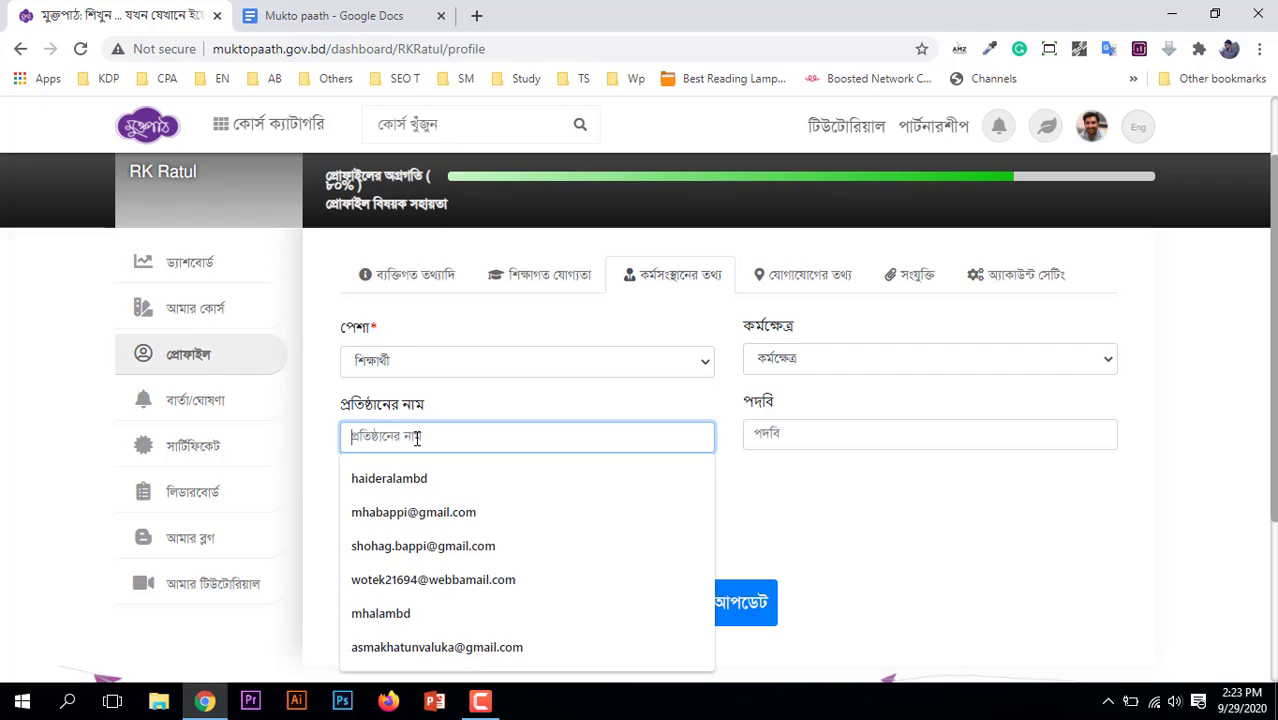
left_click(770, 500)
left_click(520, 437)
type("Green")
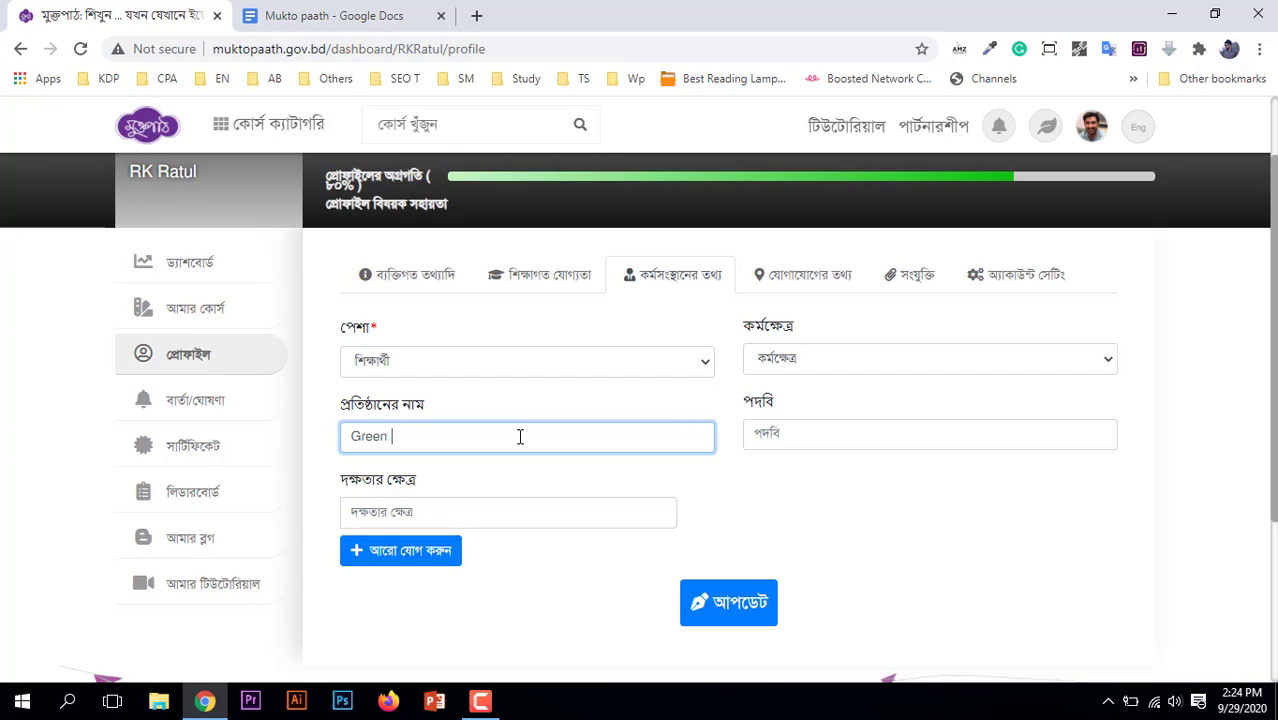
type("University of Bangladesh")
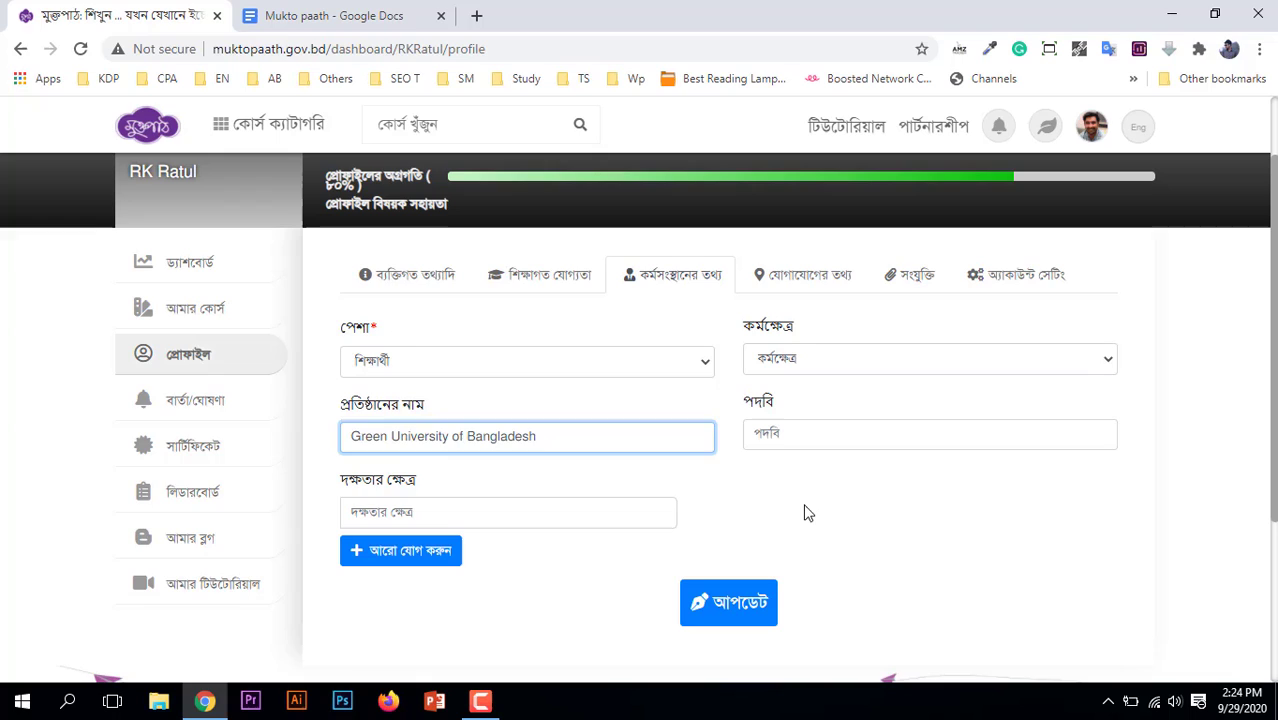
left_click(810, 510)
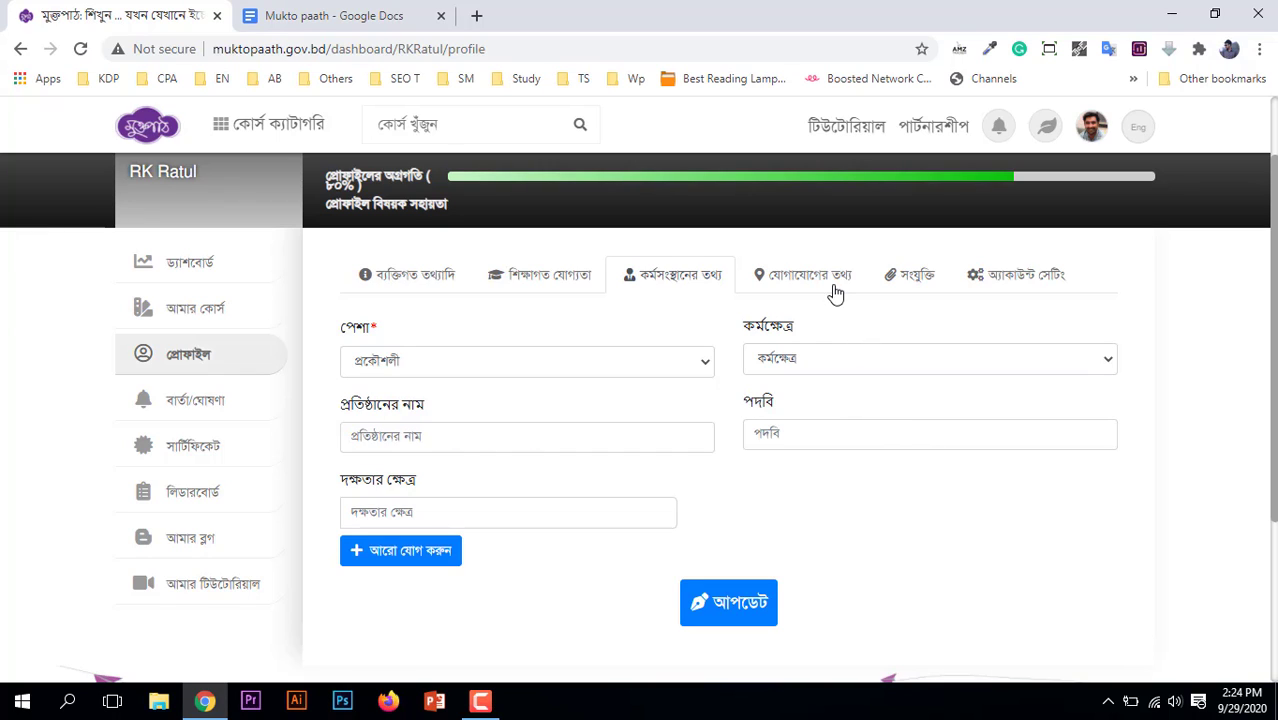
Select division ঢাকা, district গাজীপুর and upazila গাজীপুর সদর in contact information
left_click(810, 275)
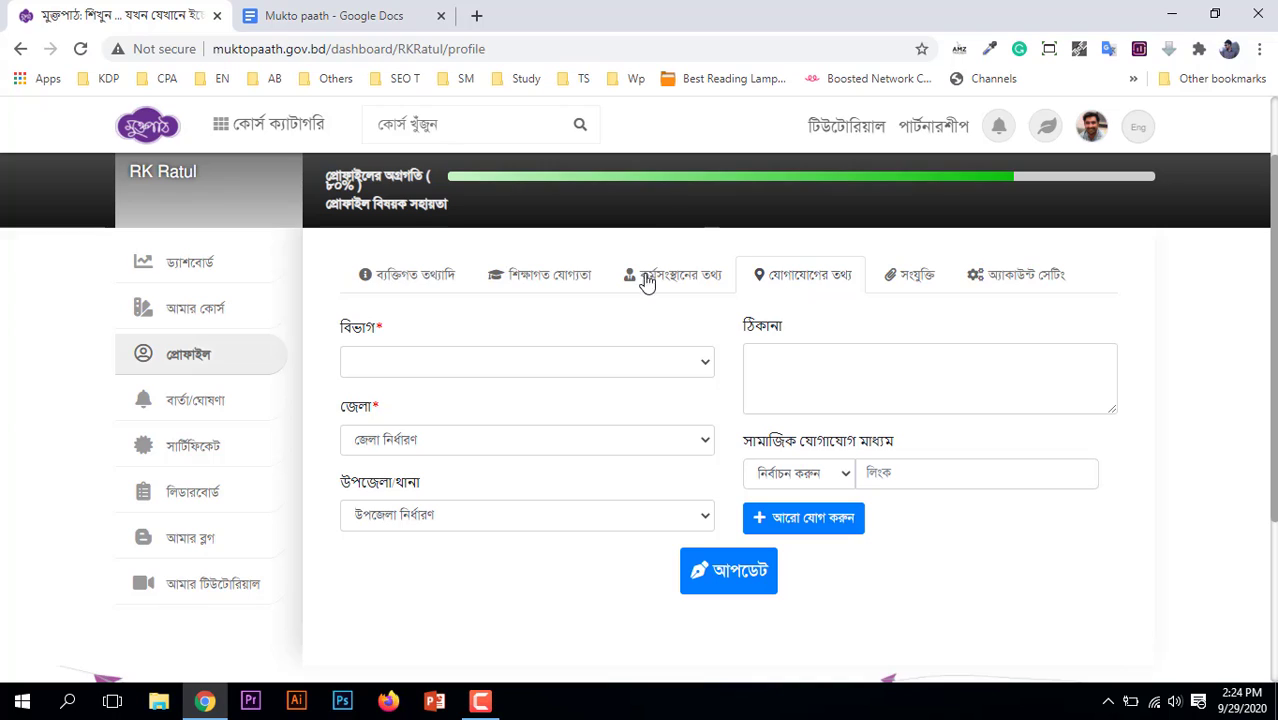
left_click(531, 370)
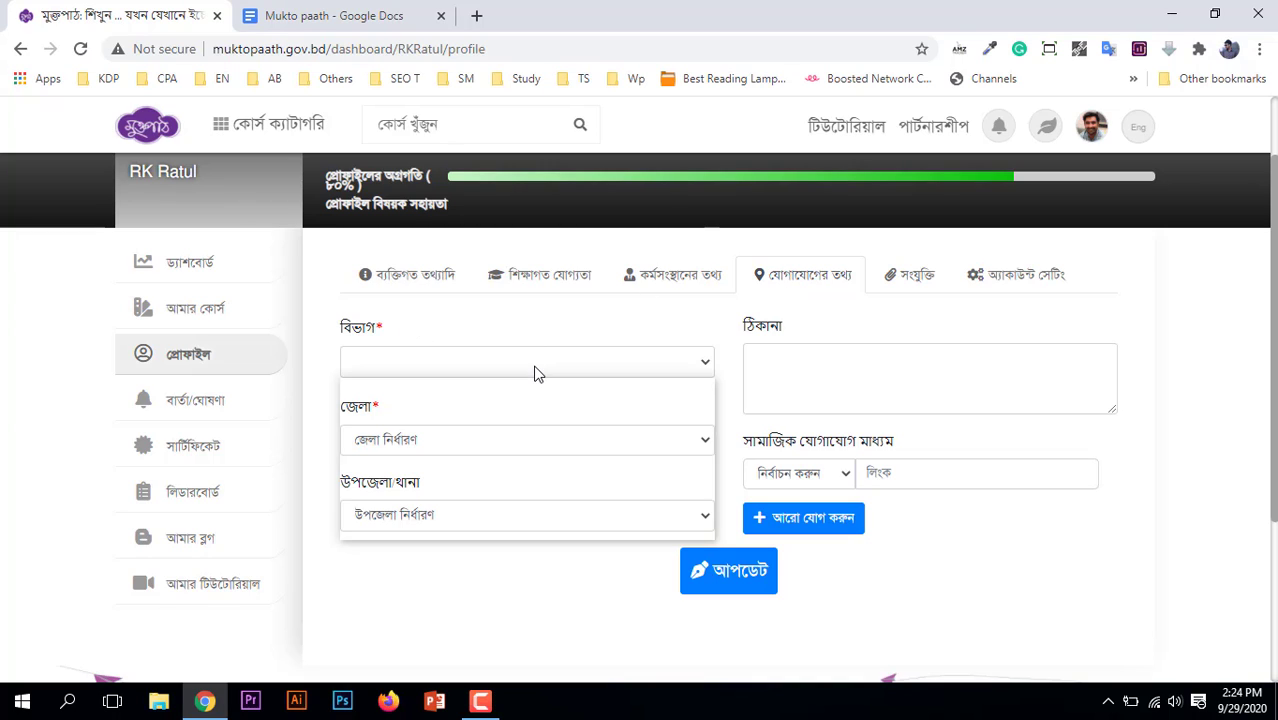
left_click(408, 448)
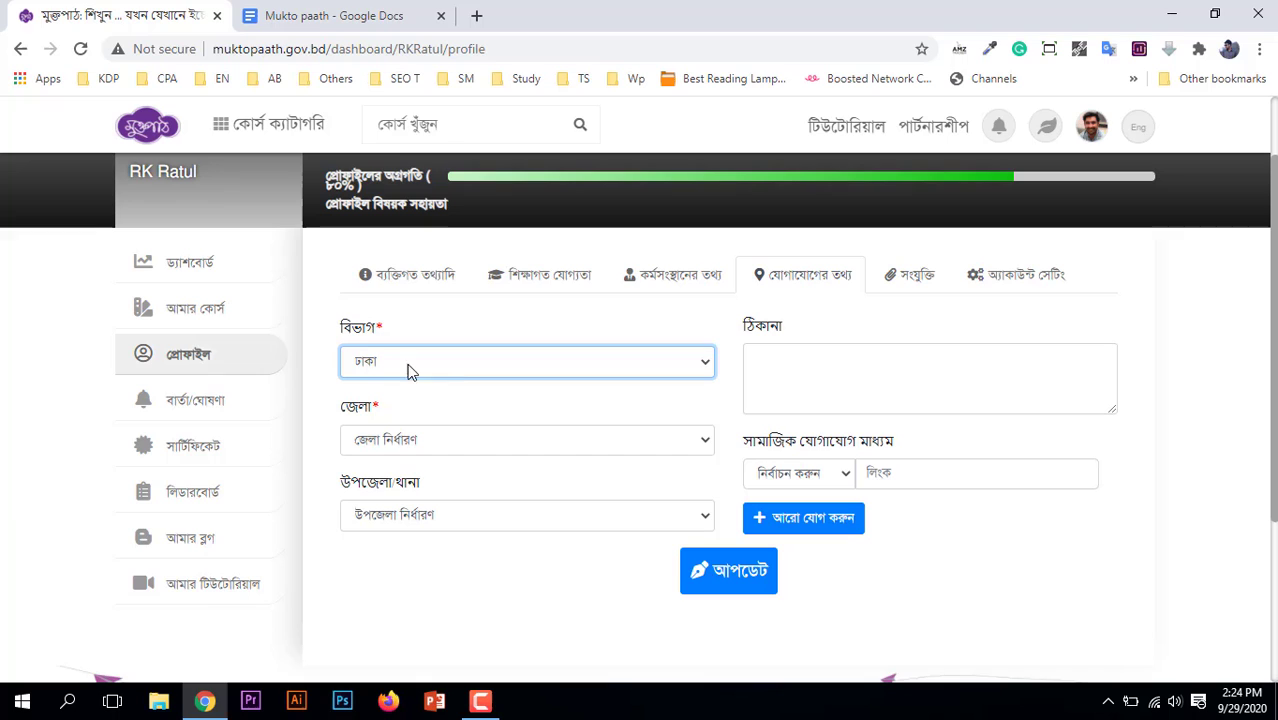
left_click(400, 443)
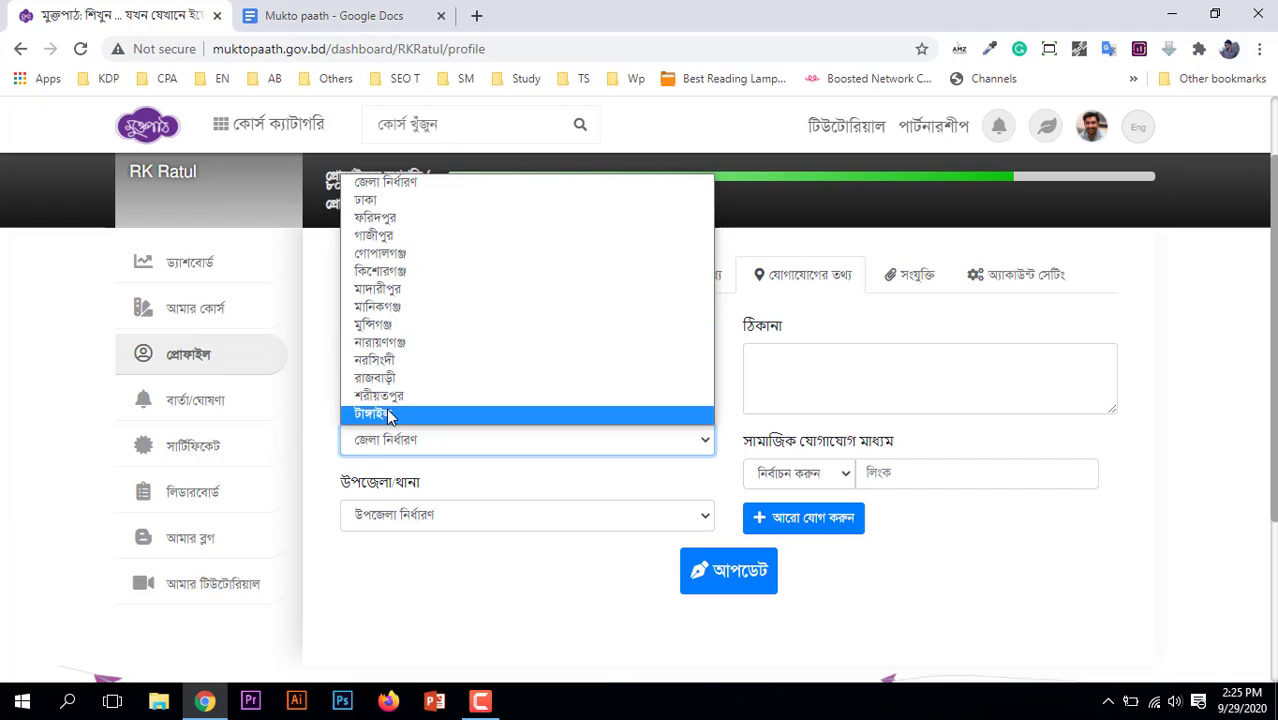
left_click(430, 236)
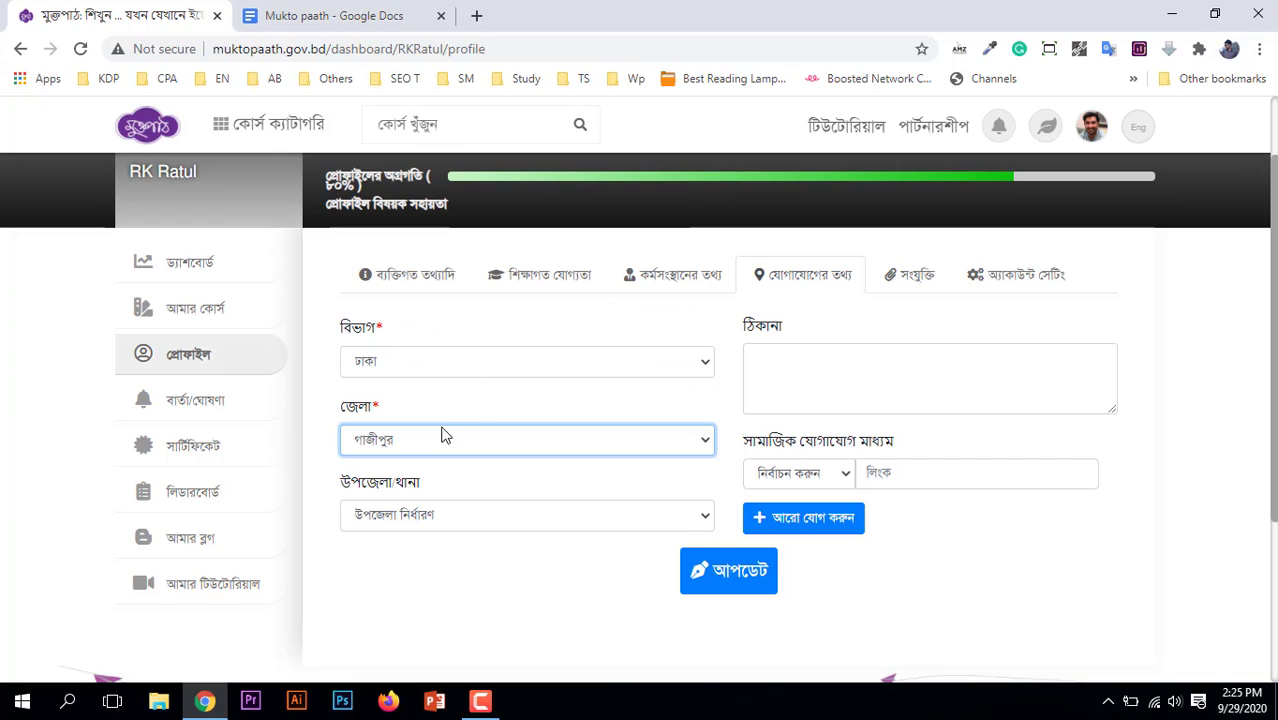
left_click(460, 521)
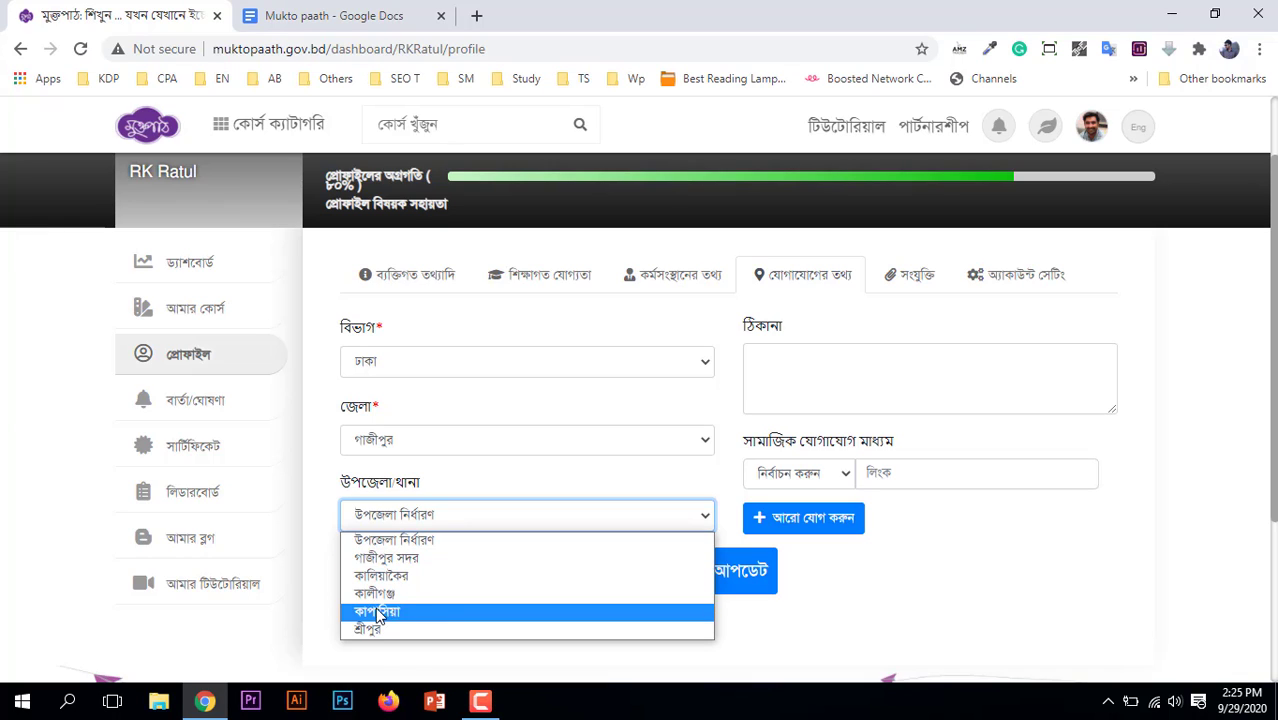
left_click(449, 565)
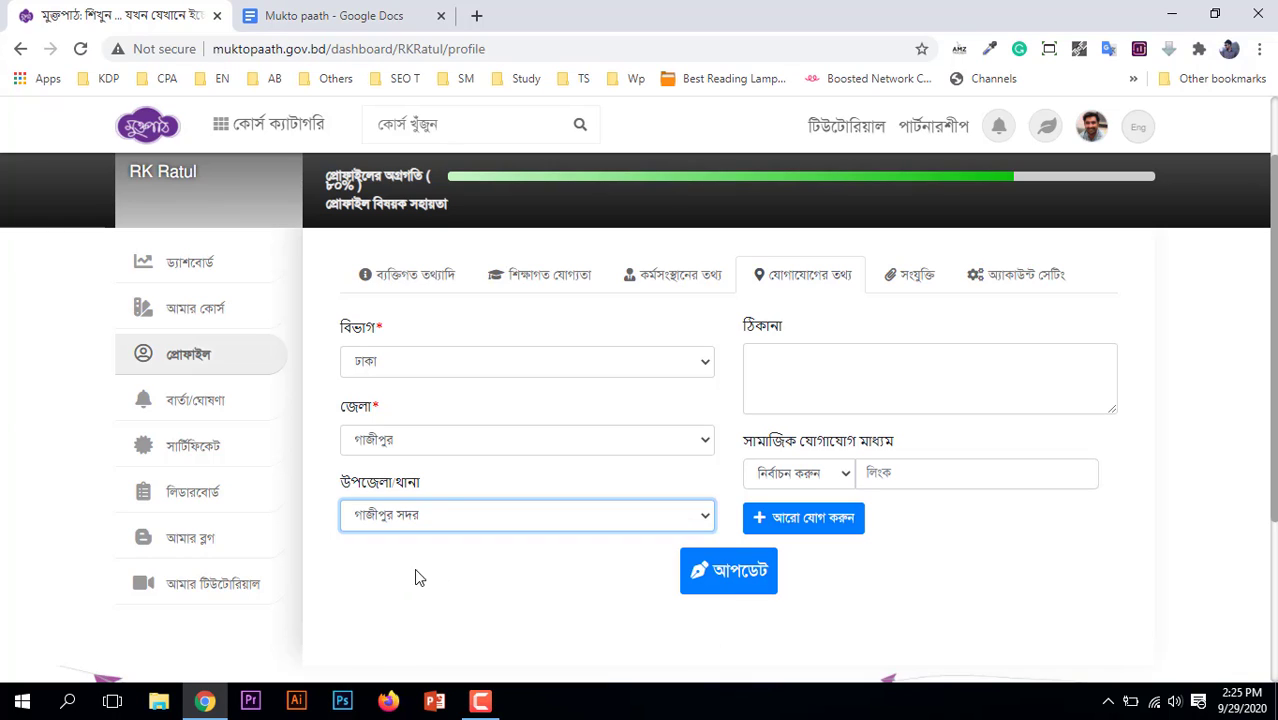
left_click(792, 384)
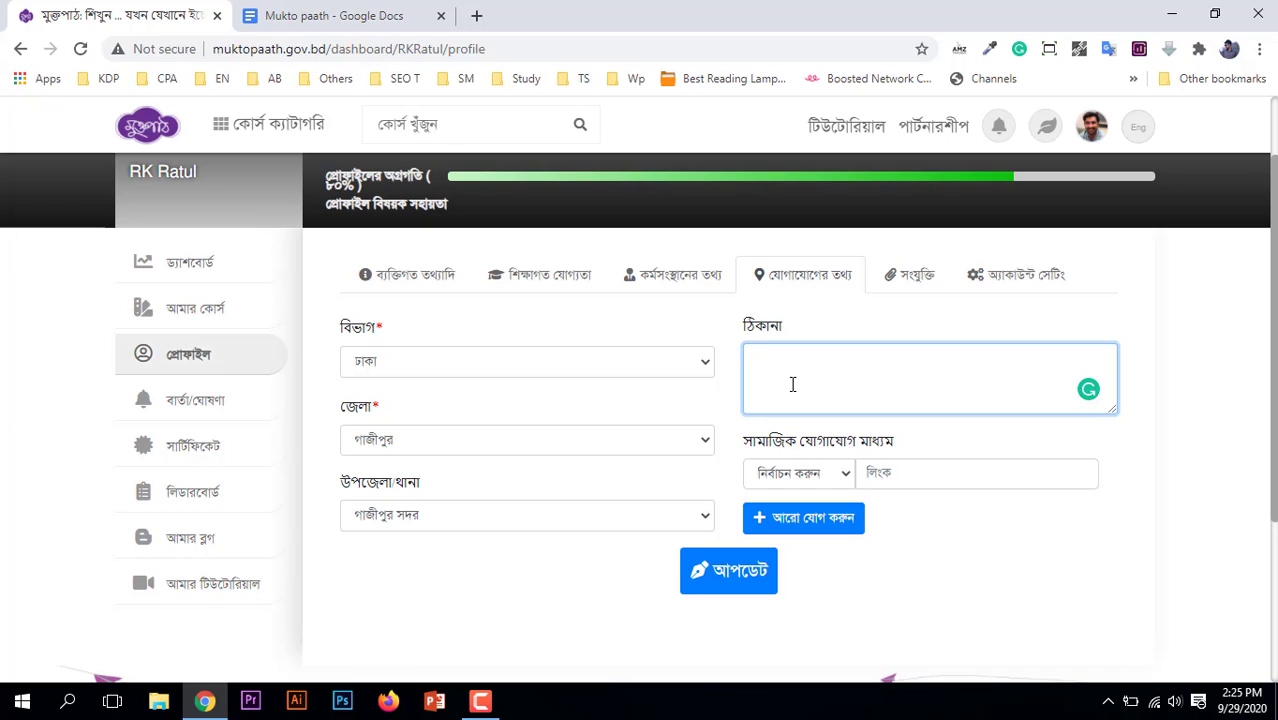
Enter the address 'Tongi,' and add a Facebook social link
type("Tongi, Gazipur")
left_click(835, 475)
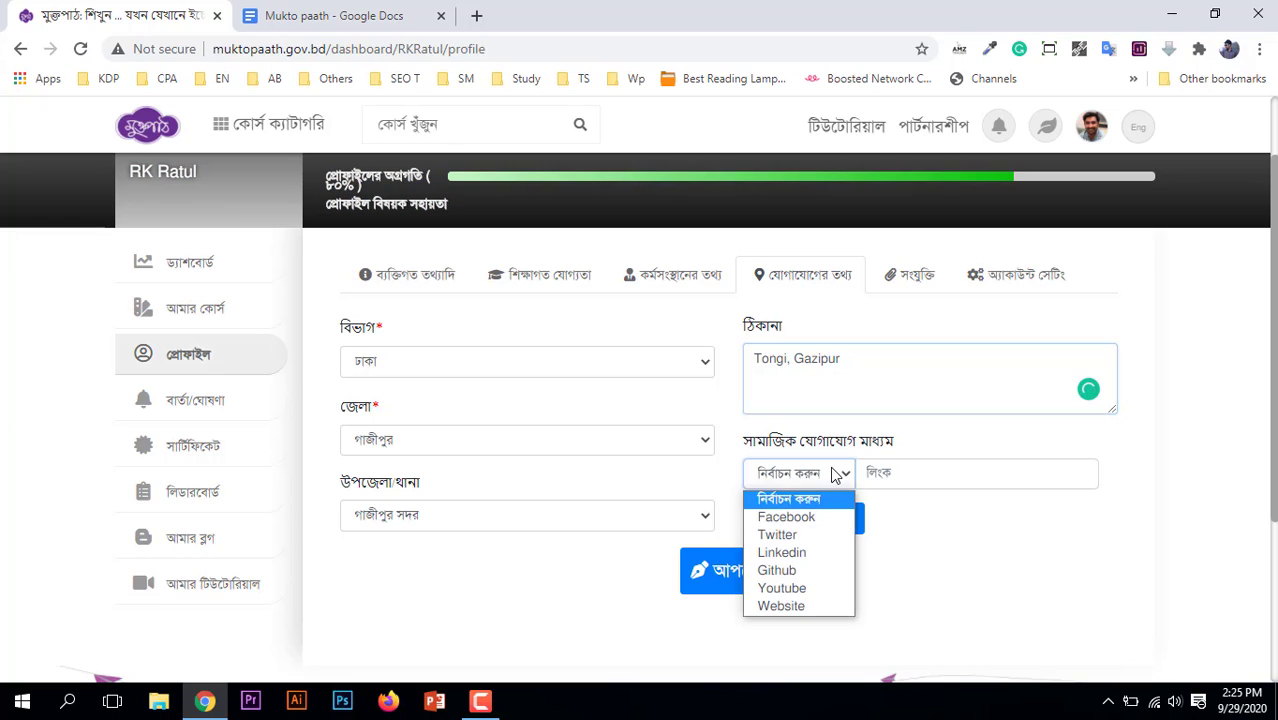
left_click(816, 520)
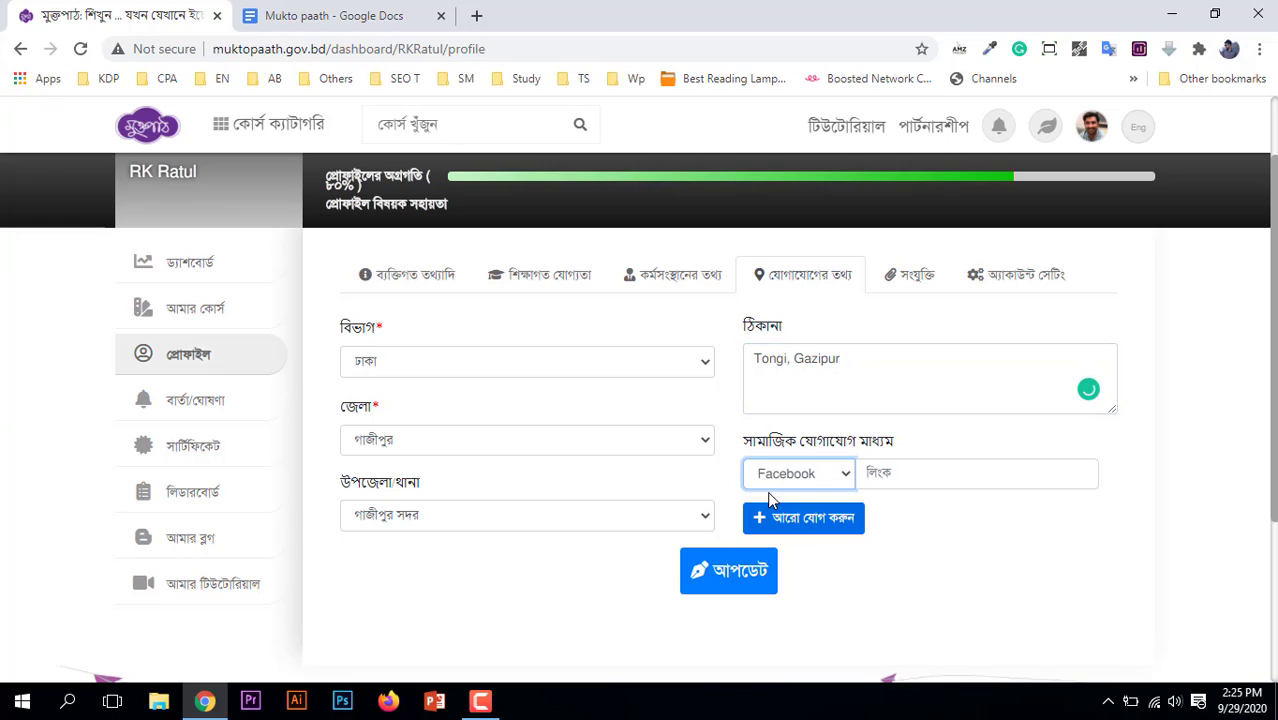
left_click(956, 474)
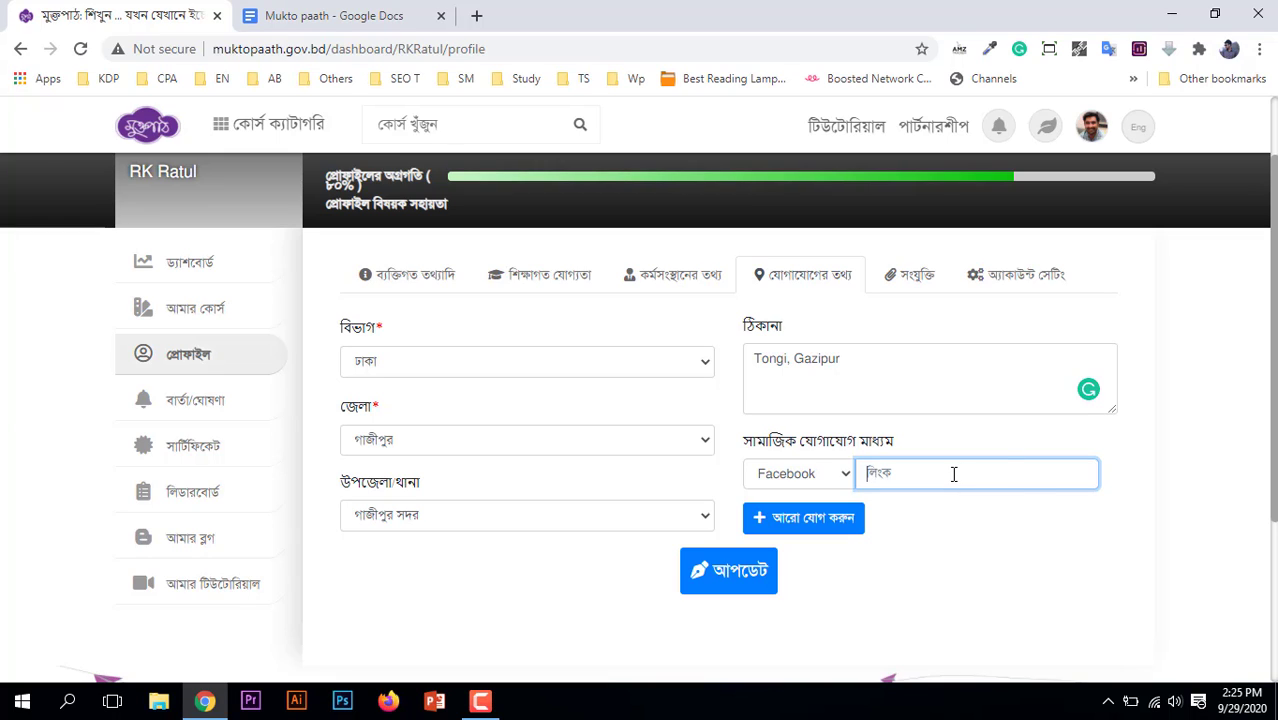
Add a second social link row for Twitter and save the contact details
left_click(765, 521)
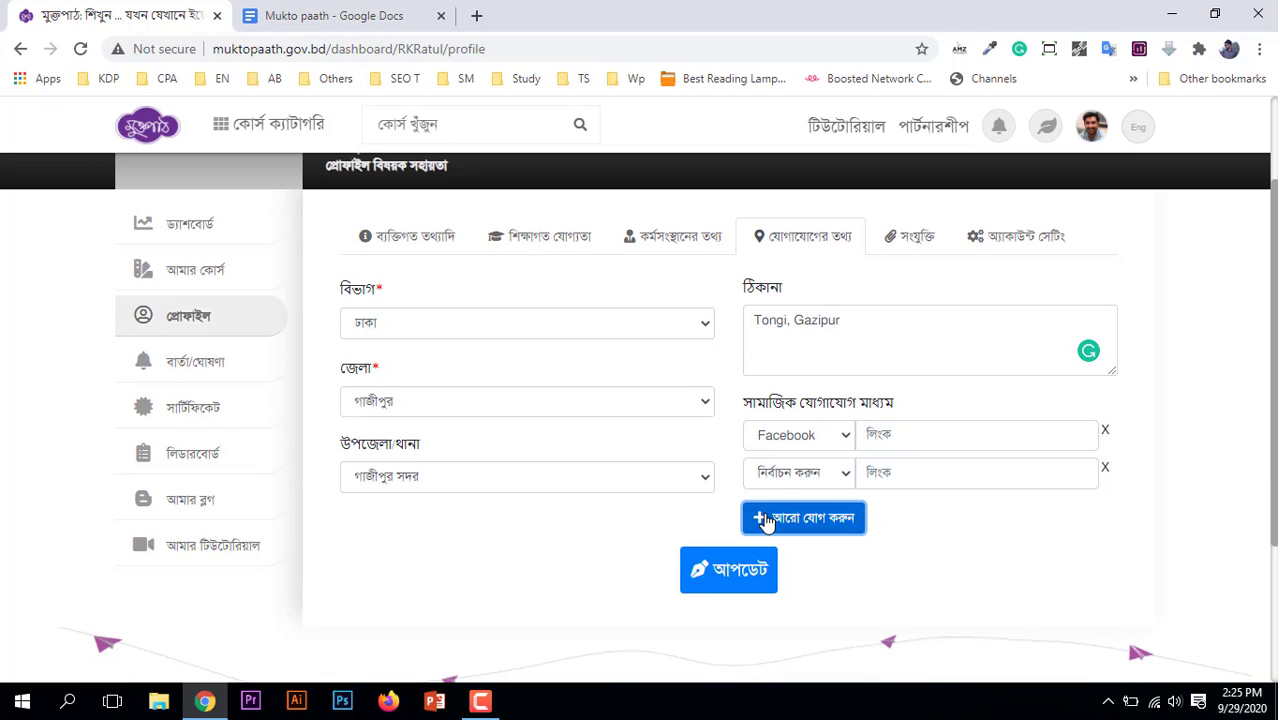
left_click(836, 476)
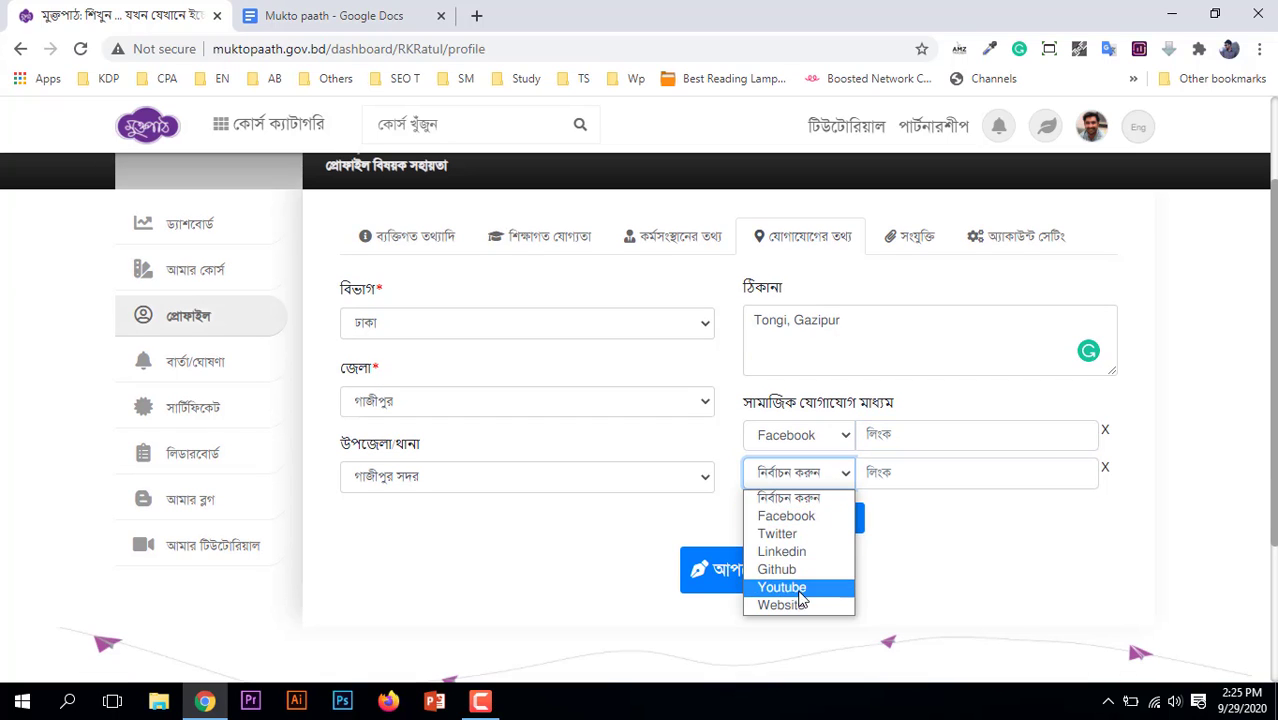
left_click(790, 535)
left_click(949, 520)
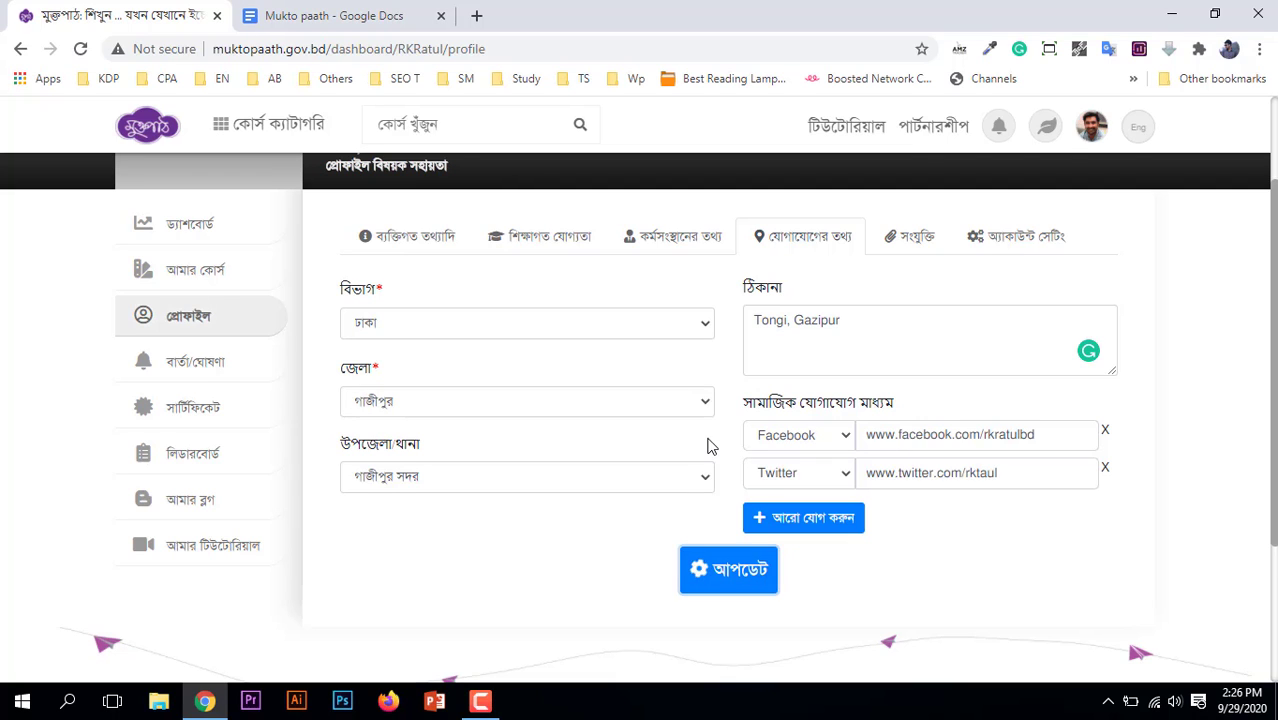
left_click(728, 569)
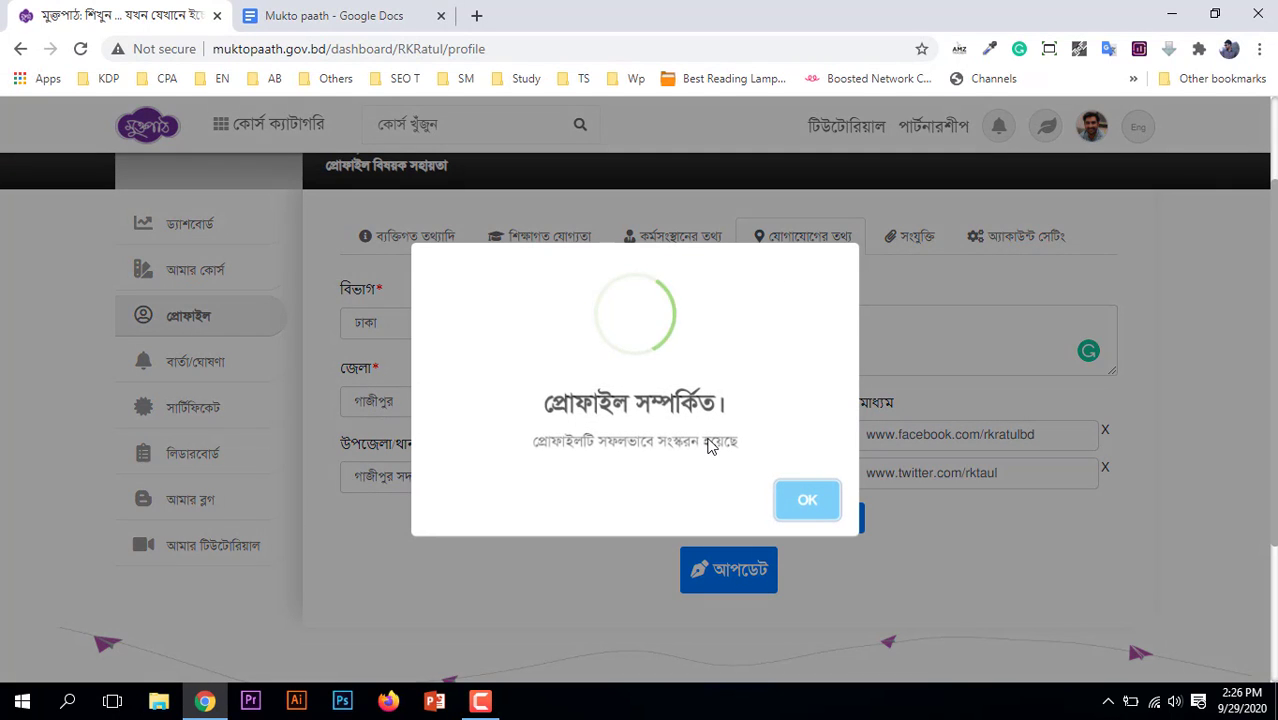
left_click(826, 502)
Switch from the সংযুক্তি section to the অ্যাকাউন্ট সেটিং account settings section
scroll(593, 342, "up", 1)
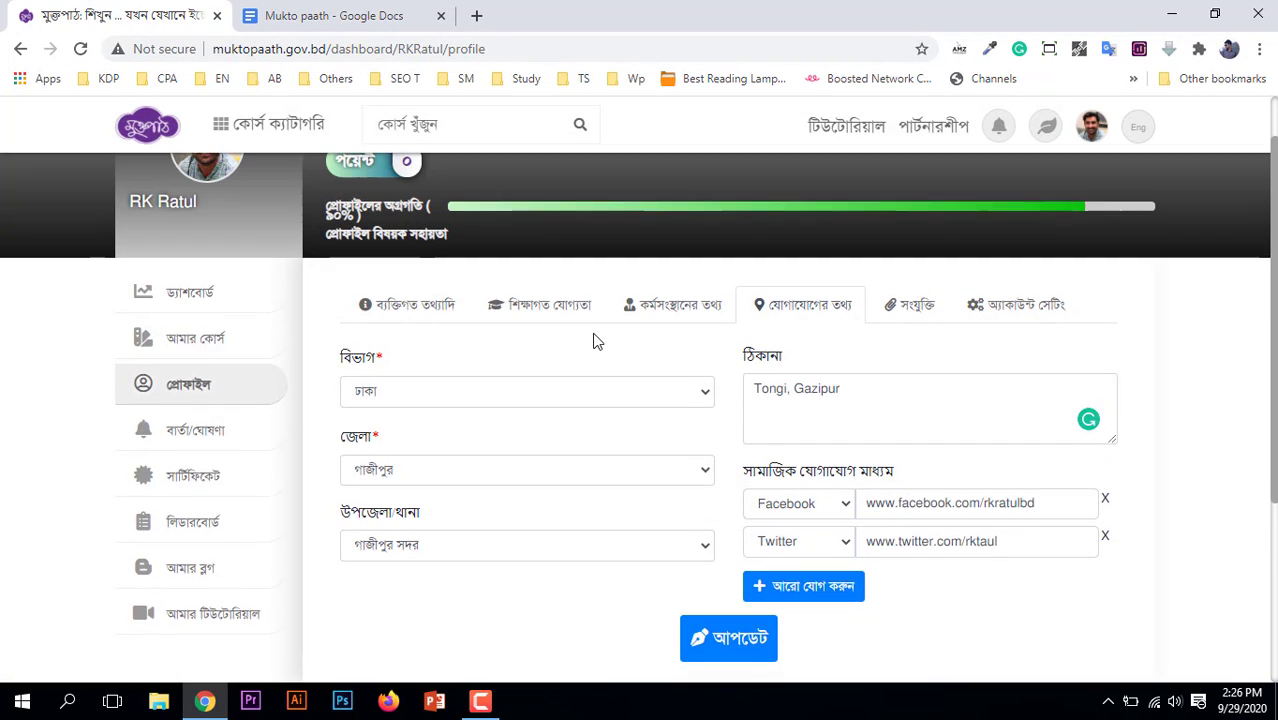
scroll(593, 342, "up", 1)
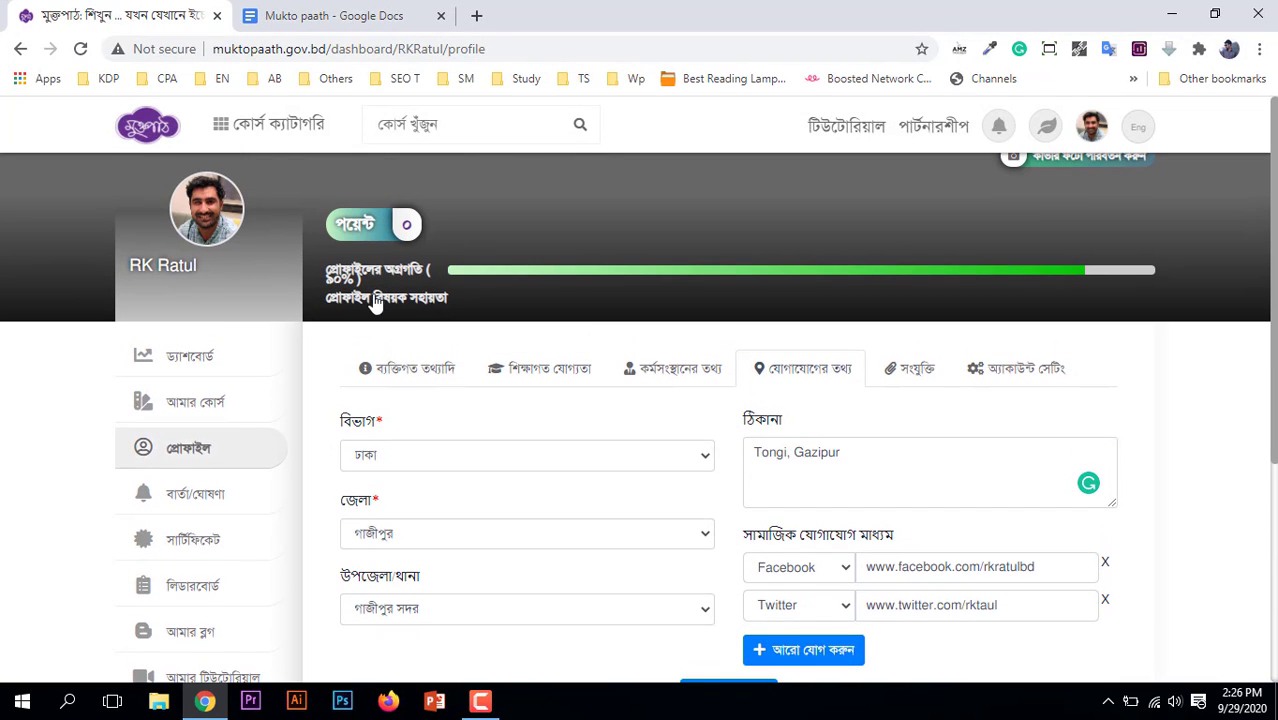
left_click(912, 376)
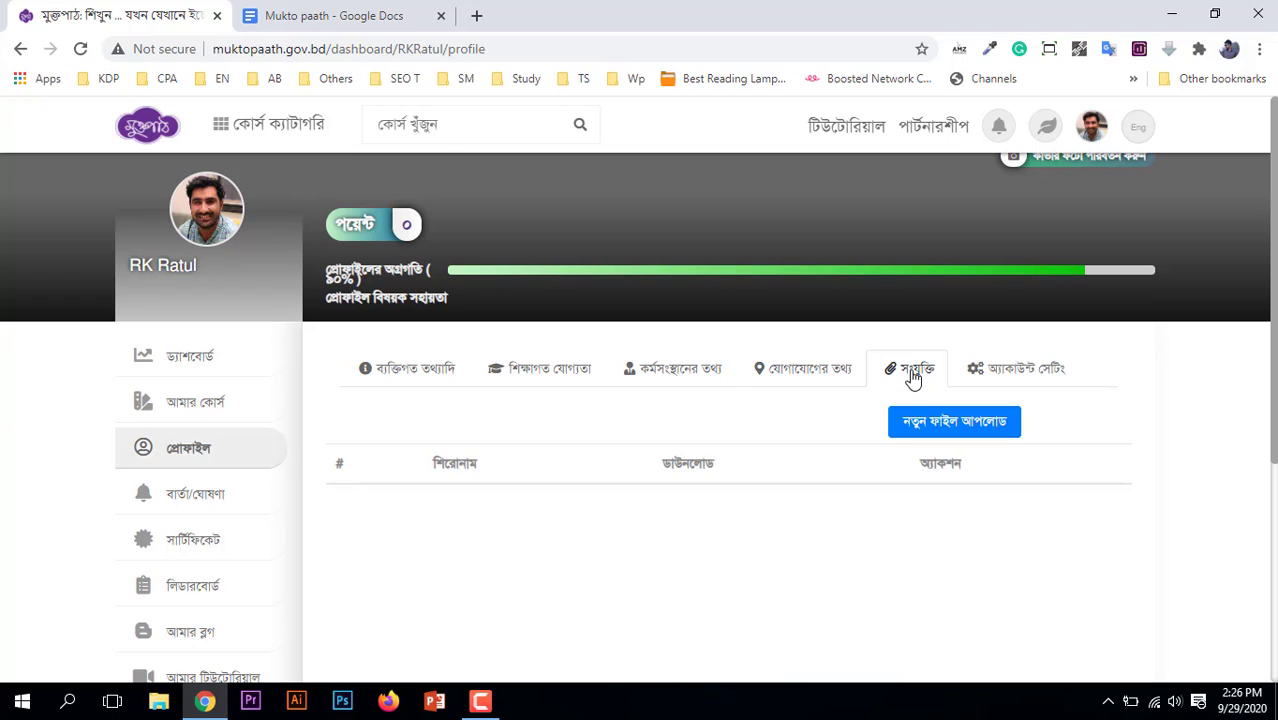
left_click_drag(408, 466, 900, 478)
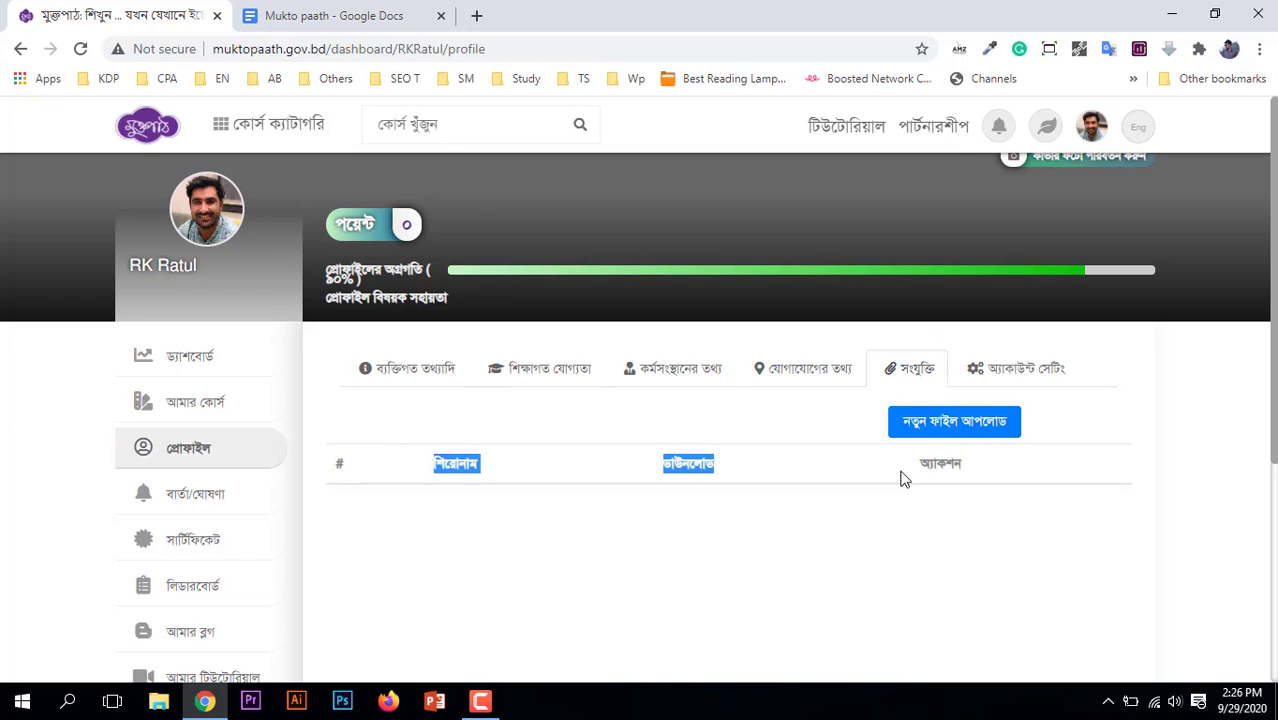
left_click(873, 531)
left_click(1012, 378)
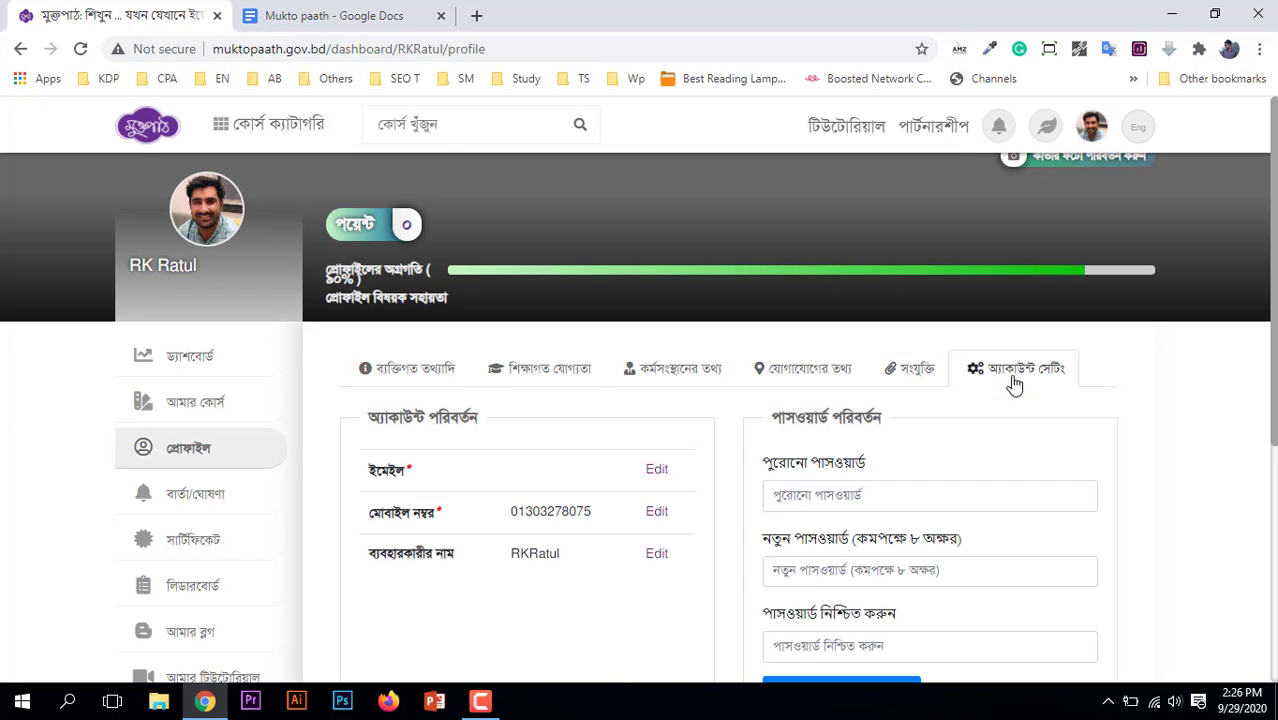
scroll(806, 395, "down", 1)
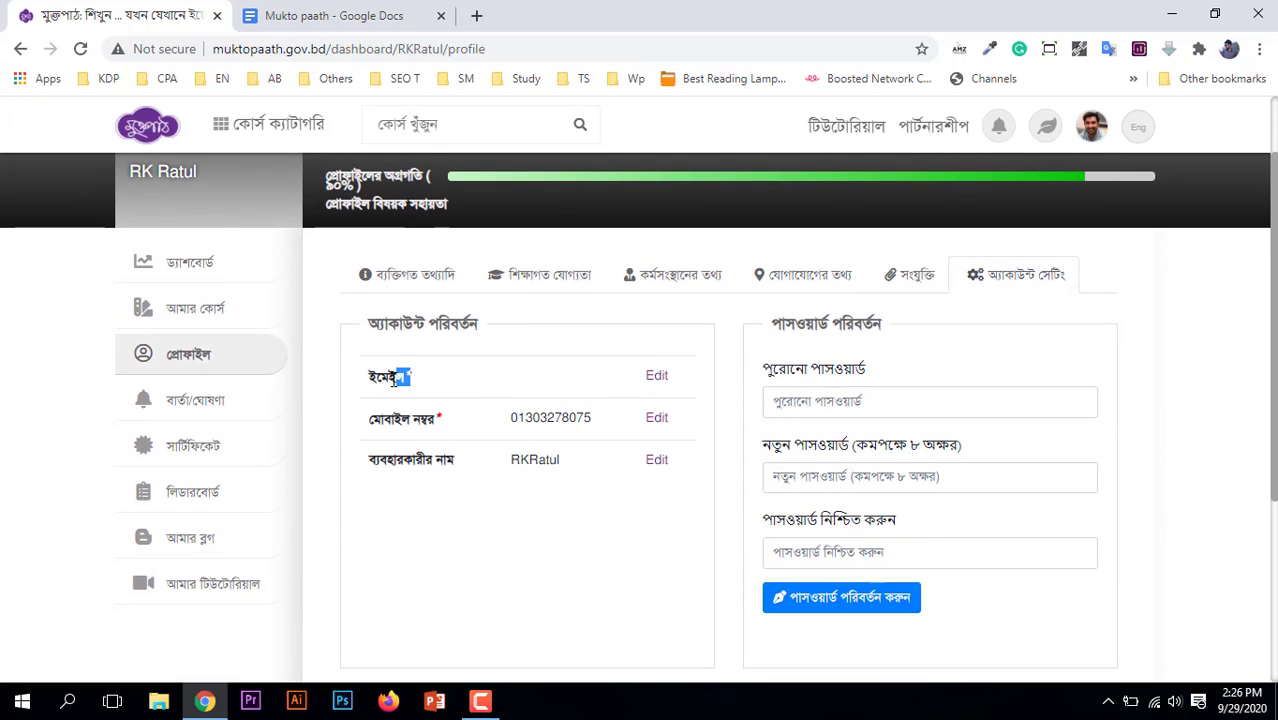
Review the registered mobile number and the old, new and confirm password fields
left_click_drag(516, 425, 584, 418)
left_click(523, 366)
left_click(814, 404)
left_click(964, 360)
left_click(848, 472)
left_click(1064, 372)
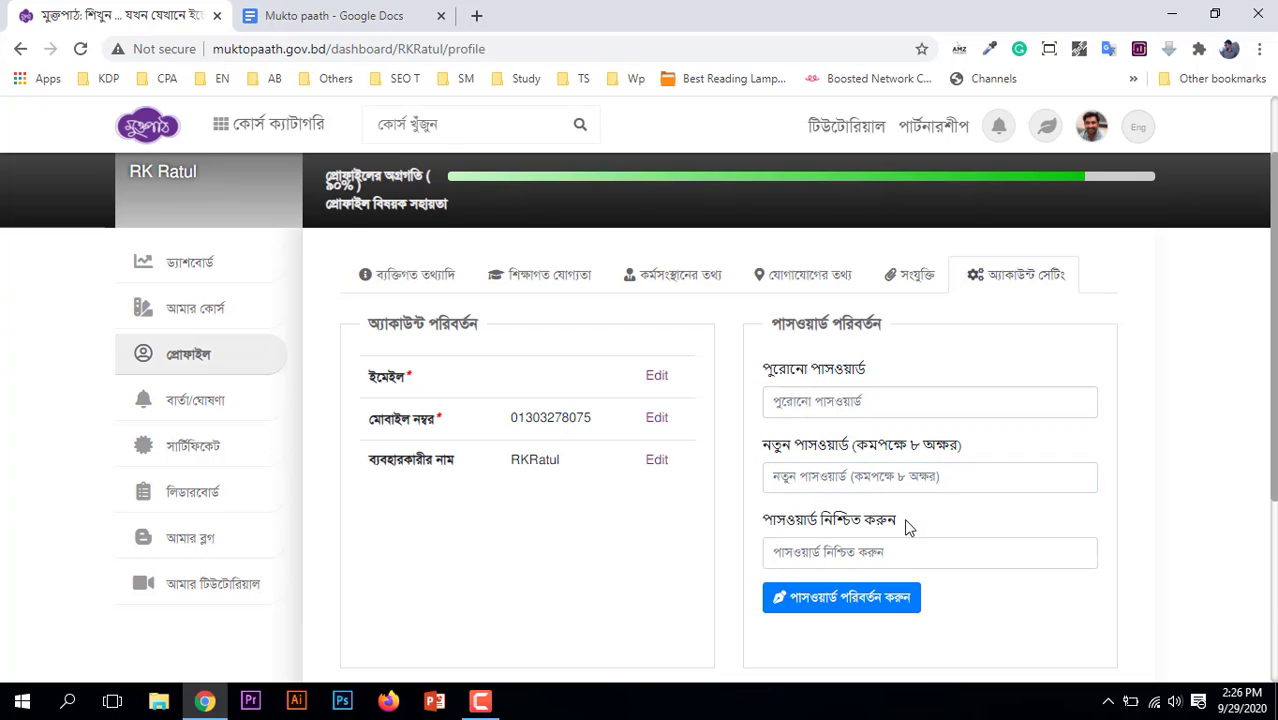
left_click(906, 550)
left_click(1222, 524)
scroll(1013, 522, "down", 1)
scroll(727, 270, "up", 2)
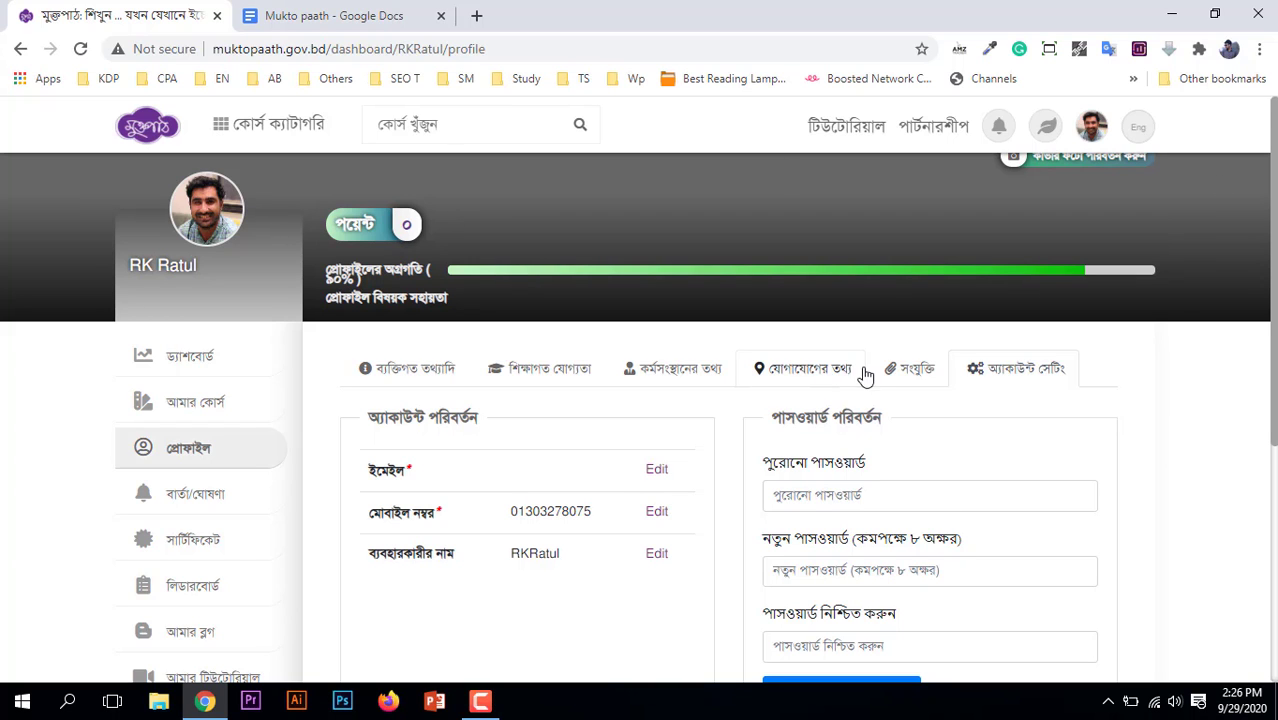
scroll(491, 336, "down", 2)
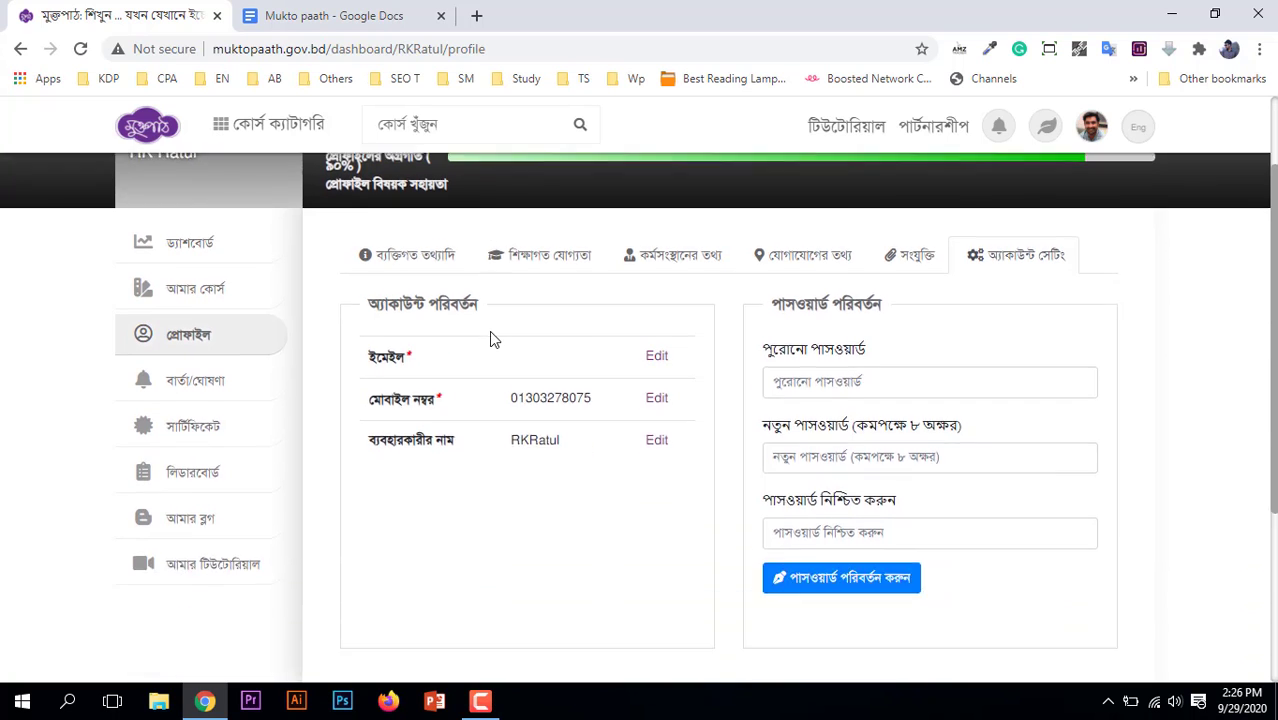
scroll(650, 298, "up", 2)
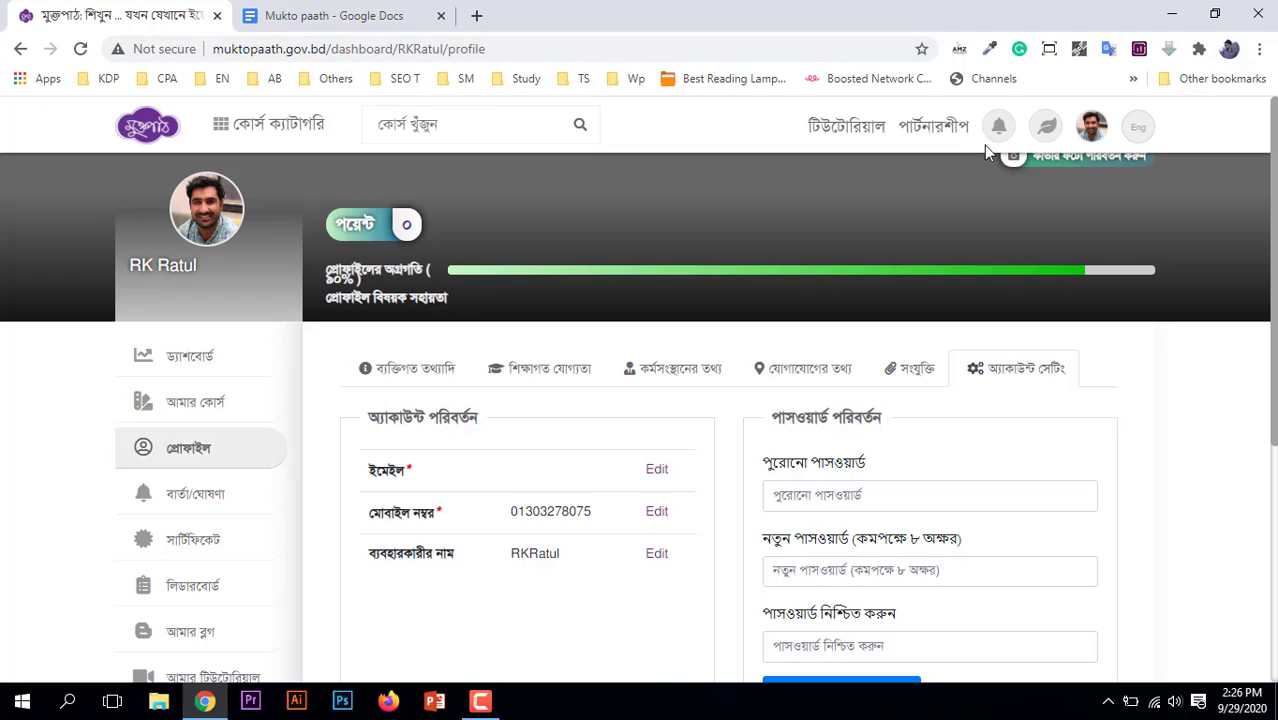
left_click(476, 15)
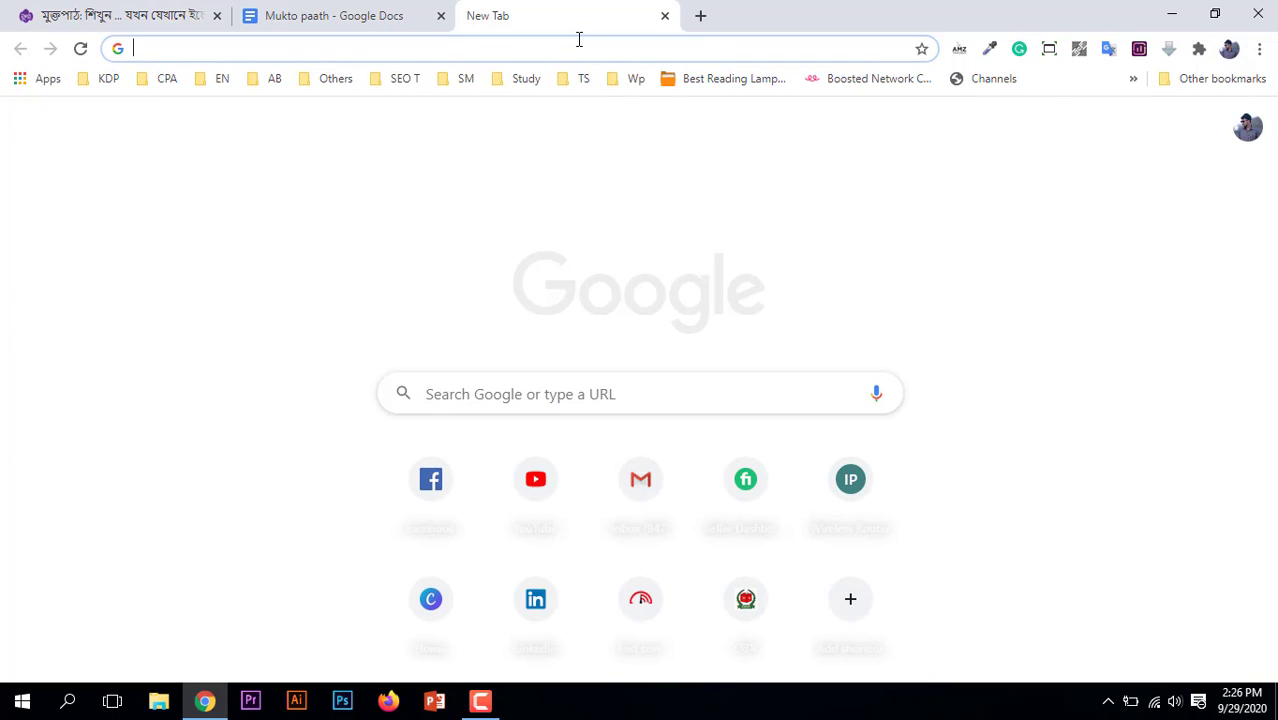
Search Google Images for 'engineer cover photo' and save the first hard-hat image as cover.jpg
type("eng")
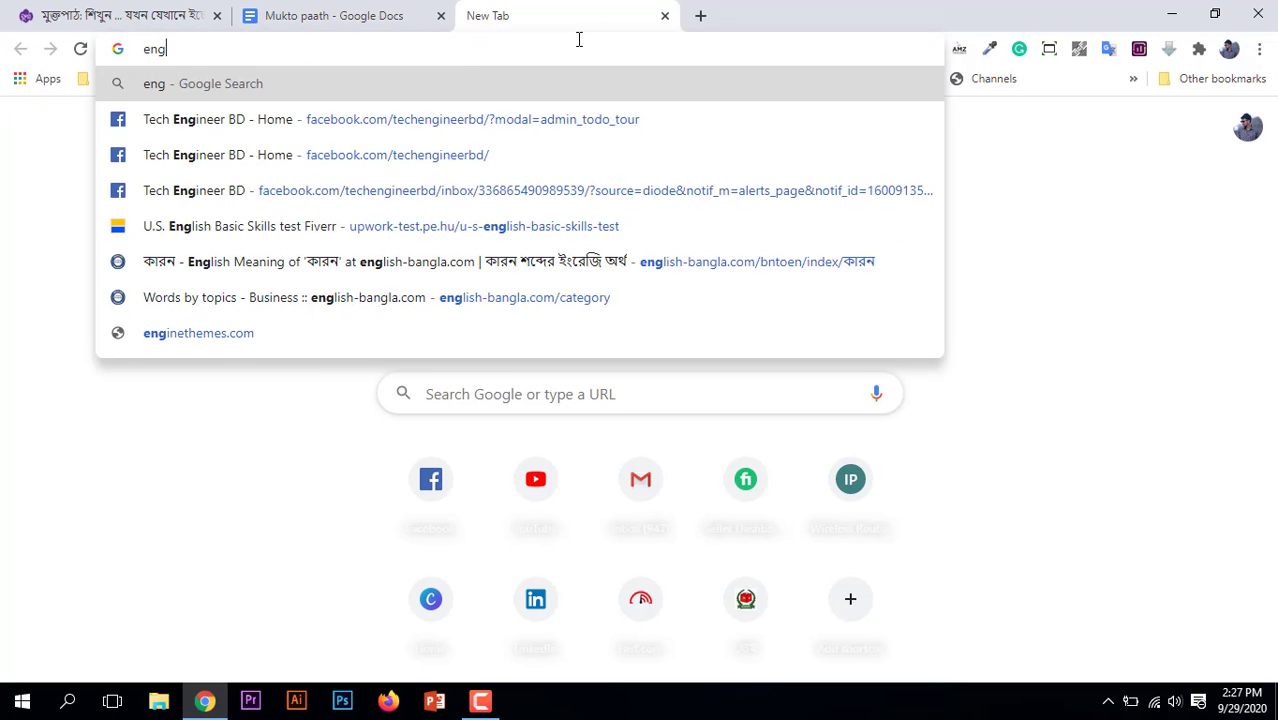
type("ineer cover pho")
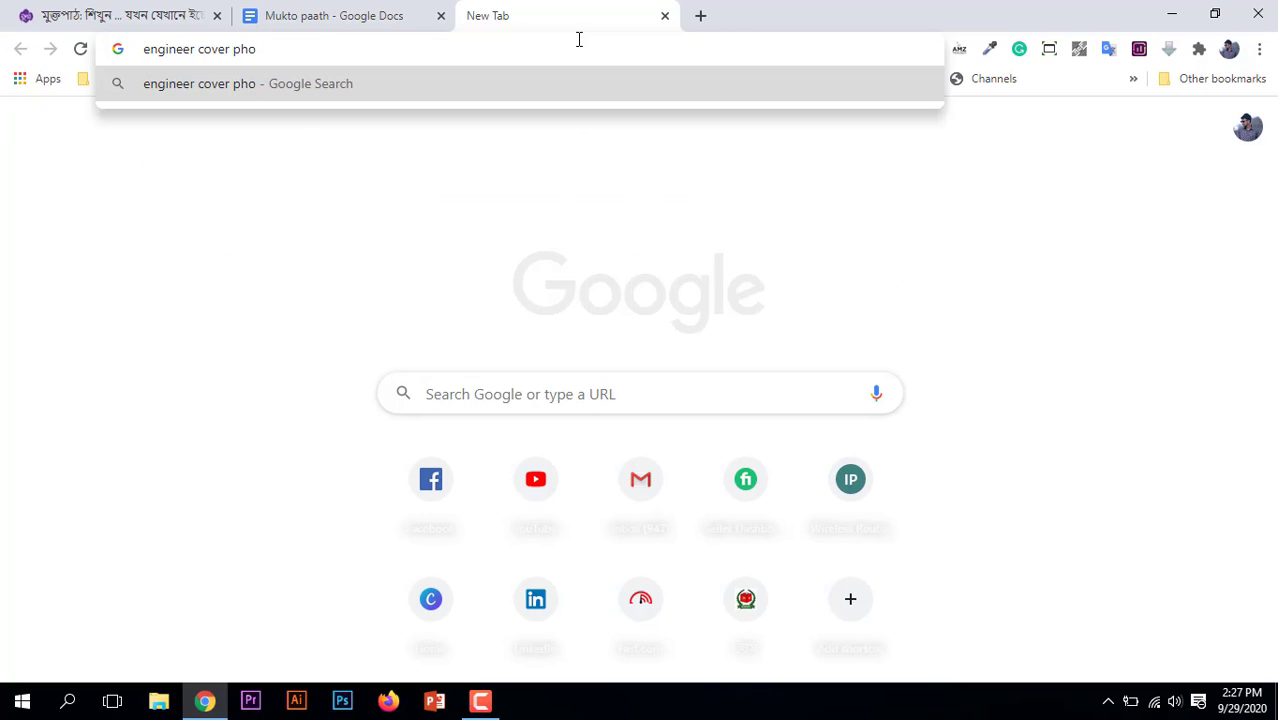
type("to")
key("Return")
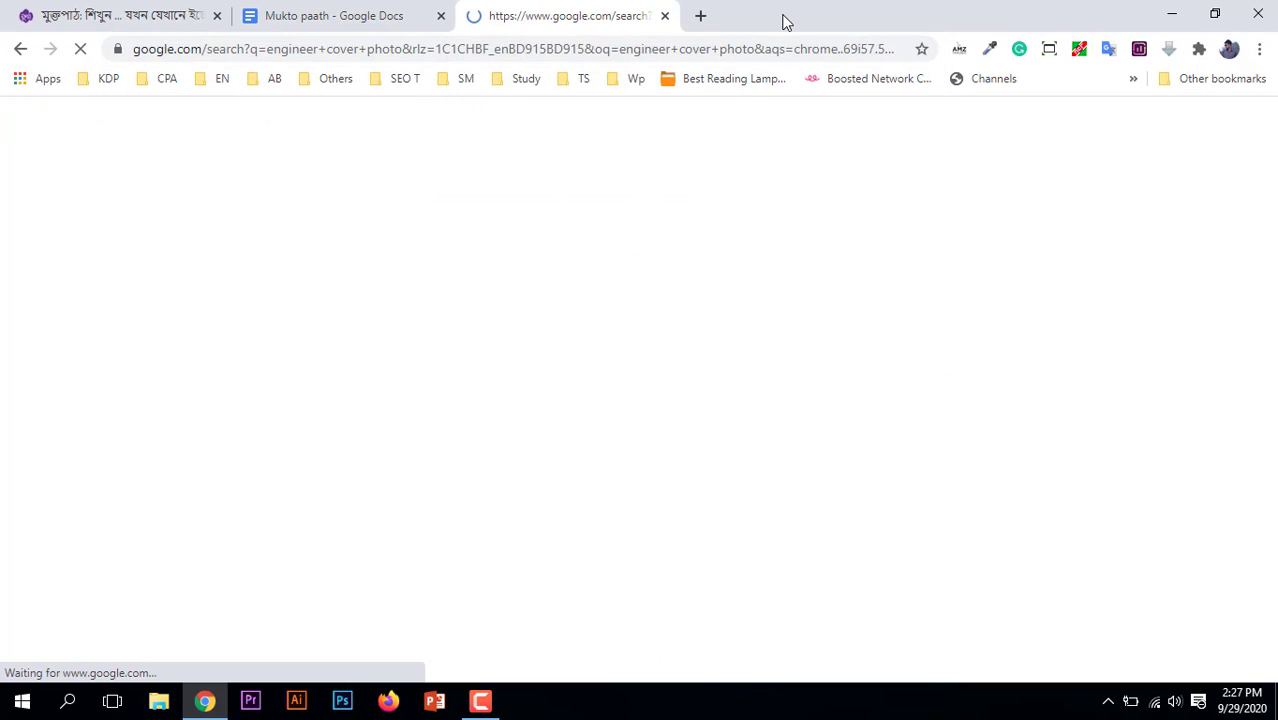
left_click(267, 430)
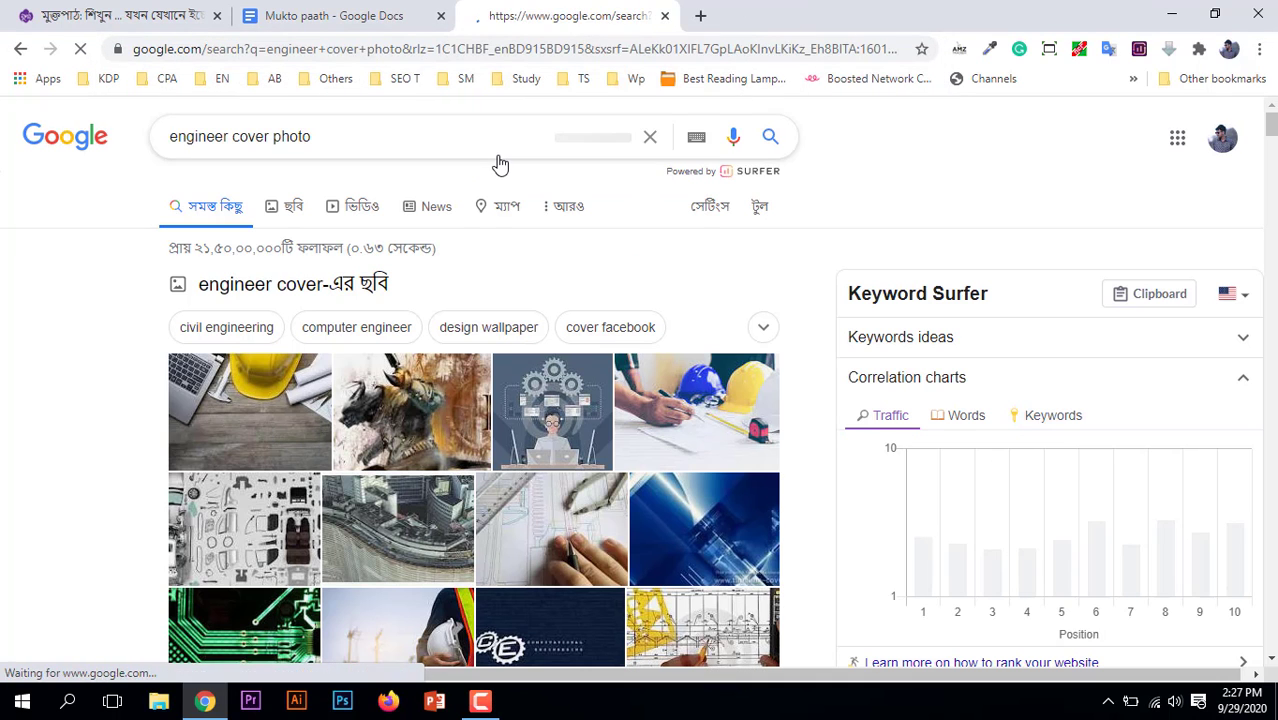
left_click(205, 362)
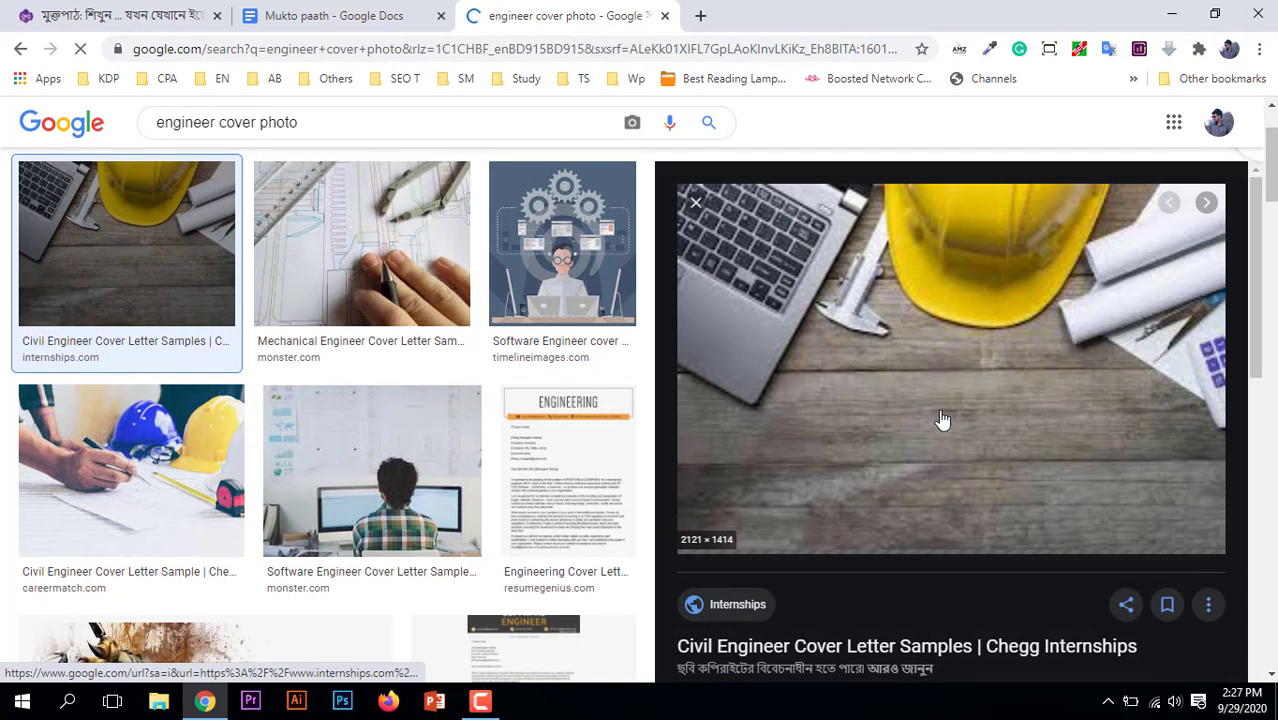
right_click(918, 355)
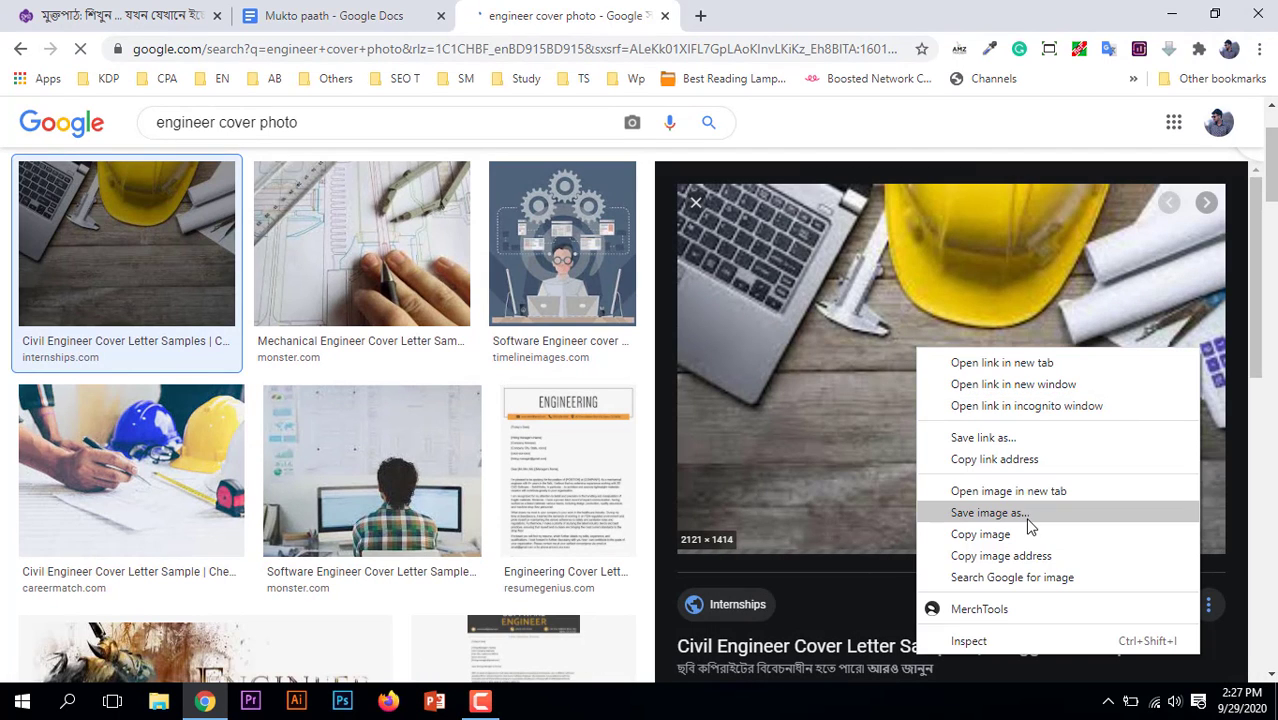
left_click(1101, 513)
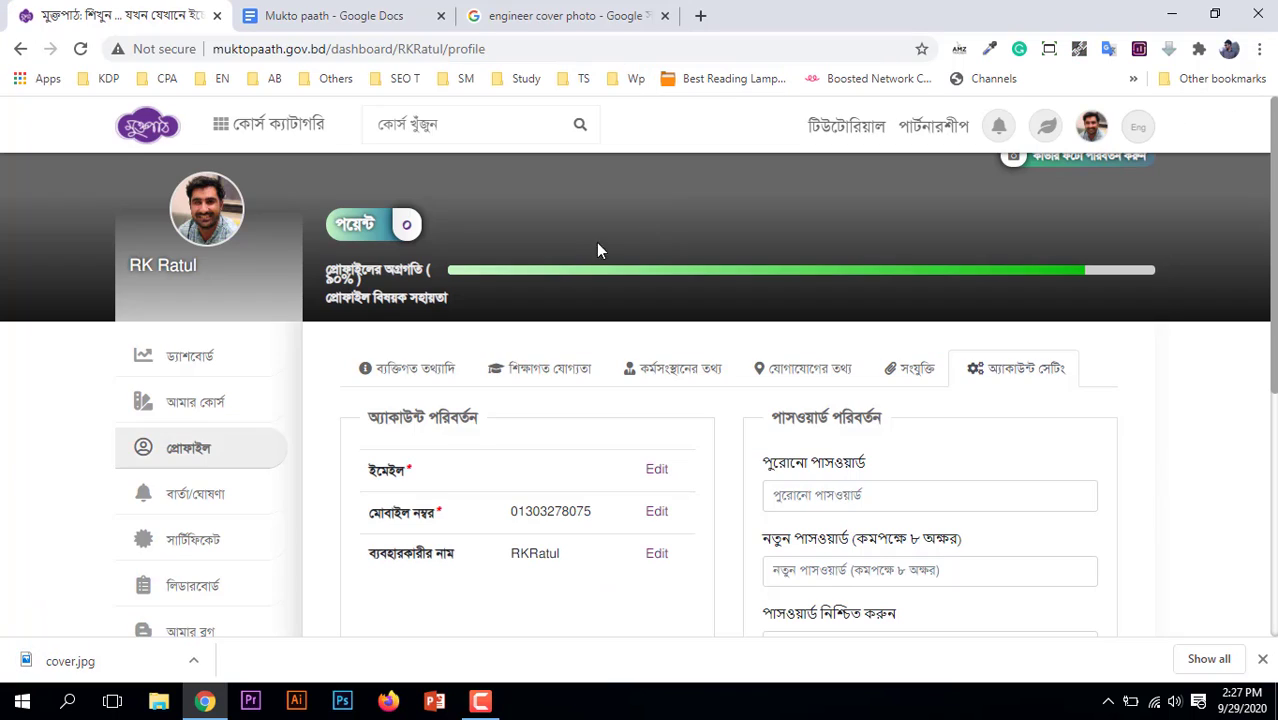
Load the downloaded cover.jpg into the cover-photo cropper
left_click(1087, 173)
left_click(652, 364)
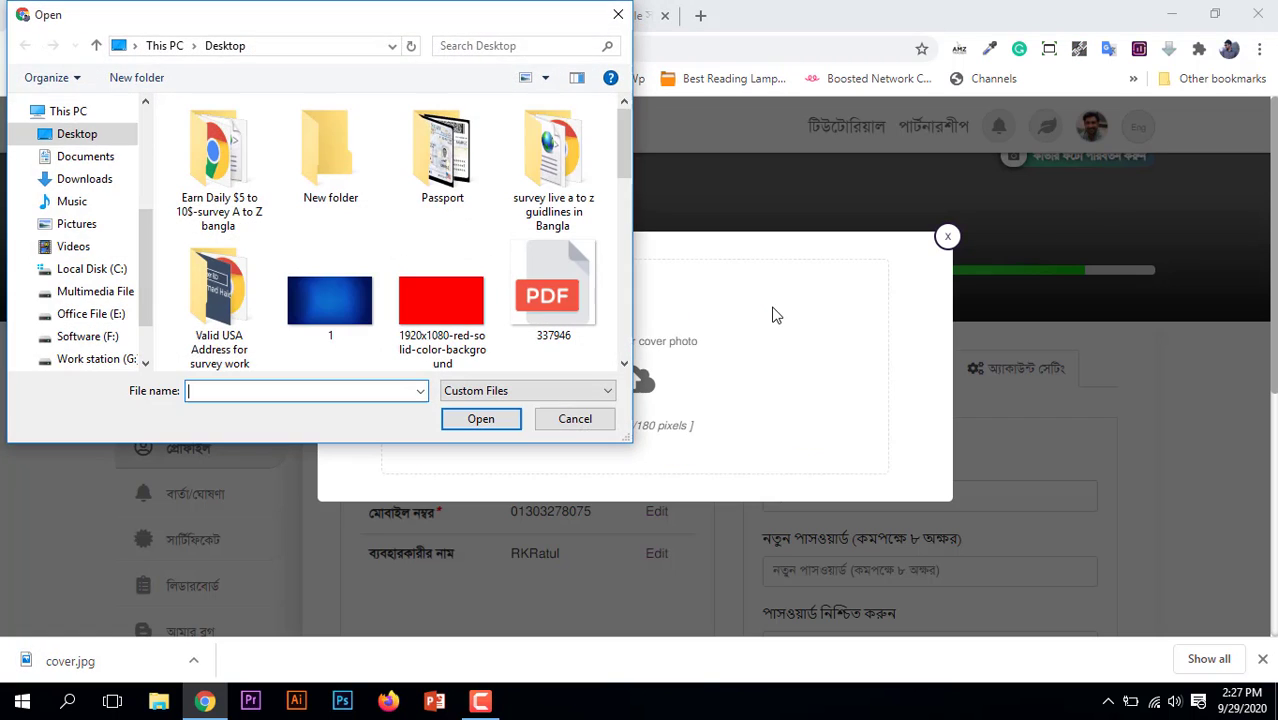
scroll(401, 264, "down", 3)
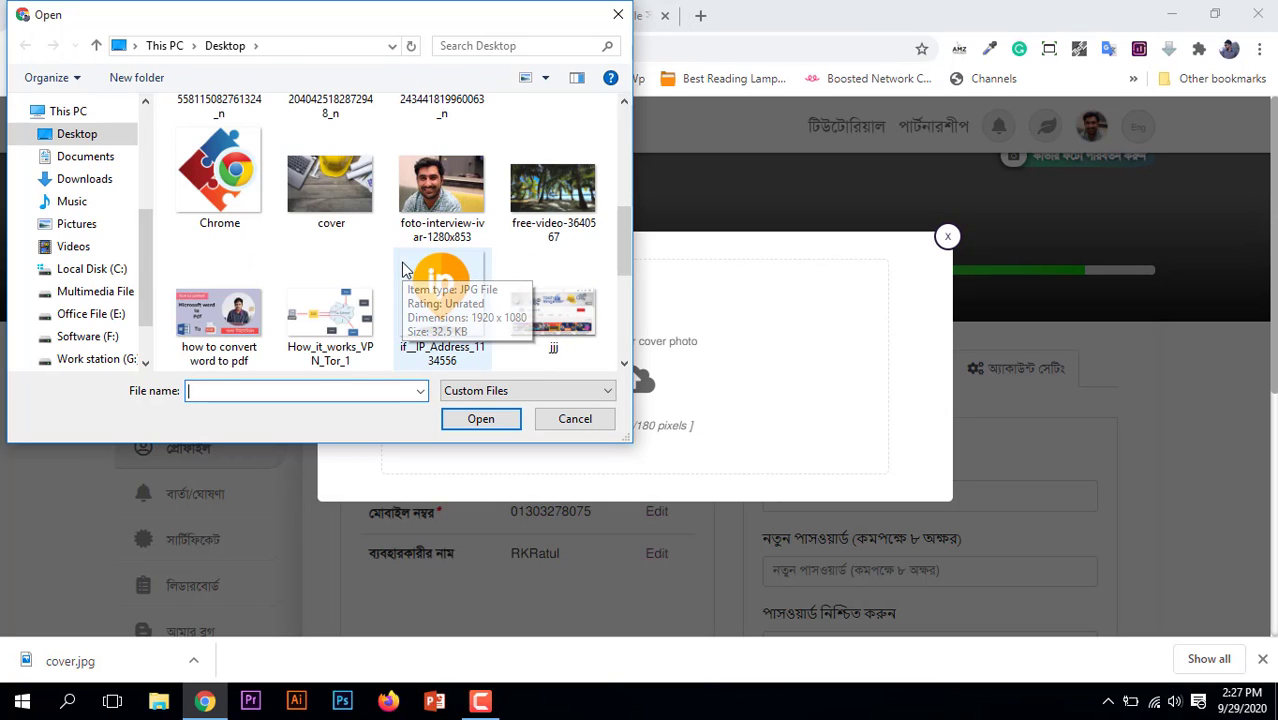
left_click(344, 195)
left_click(519, 424)
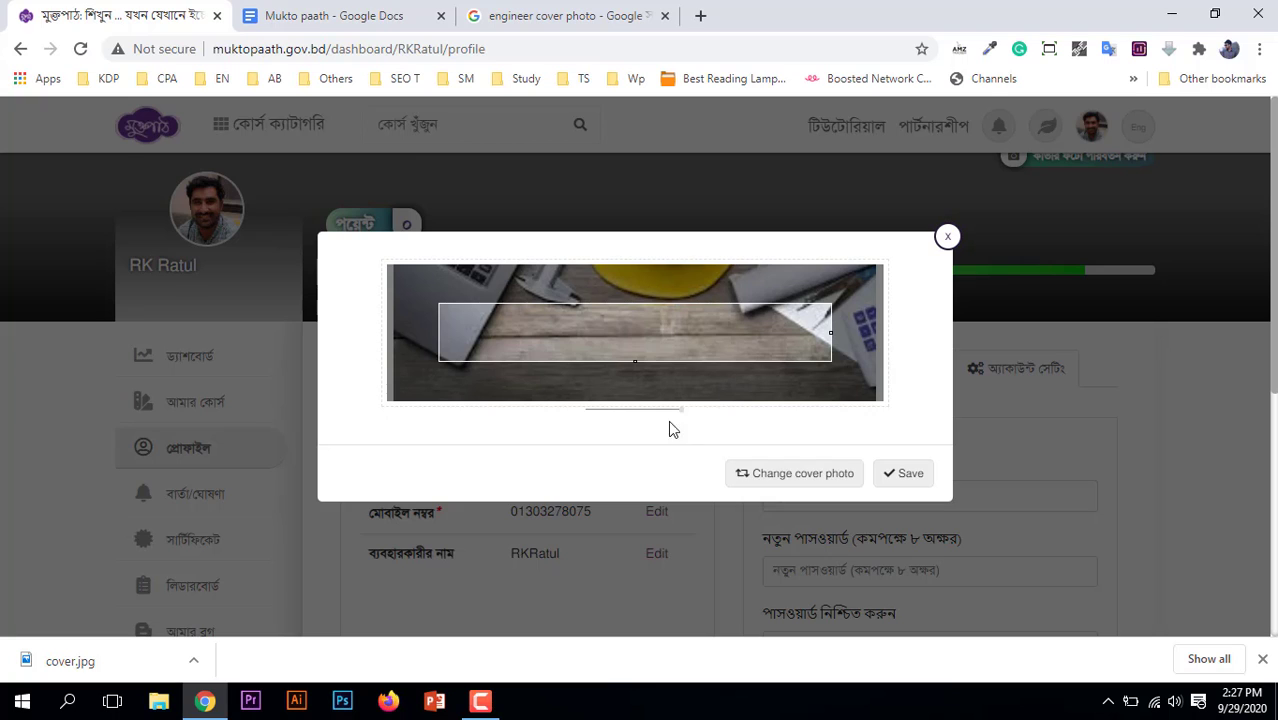
Zoom out and reframe the crop to show the whole hard hat, then save
left_click_drag(679, 416, 551, 422)
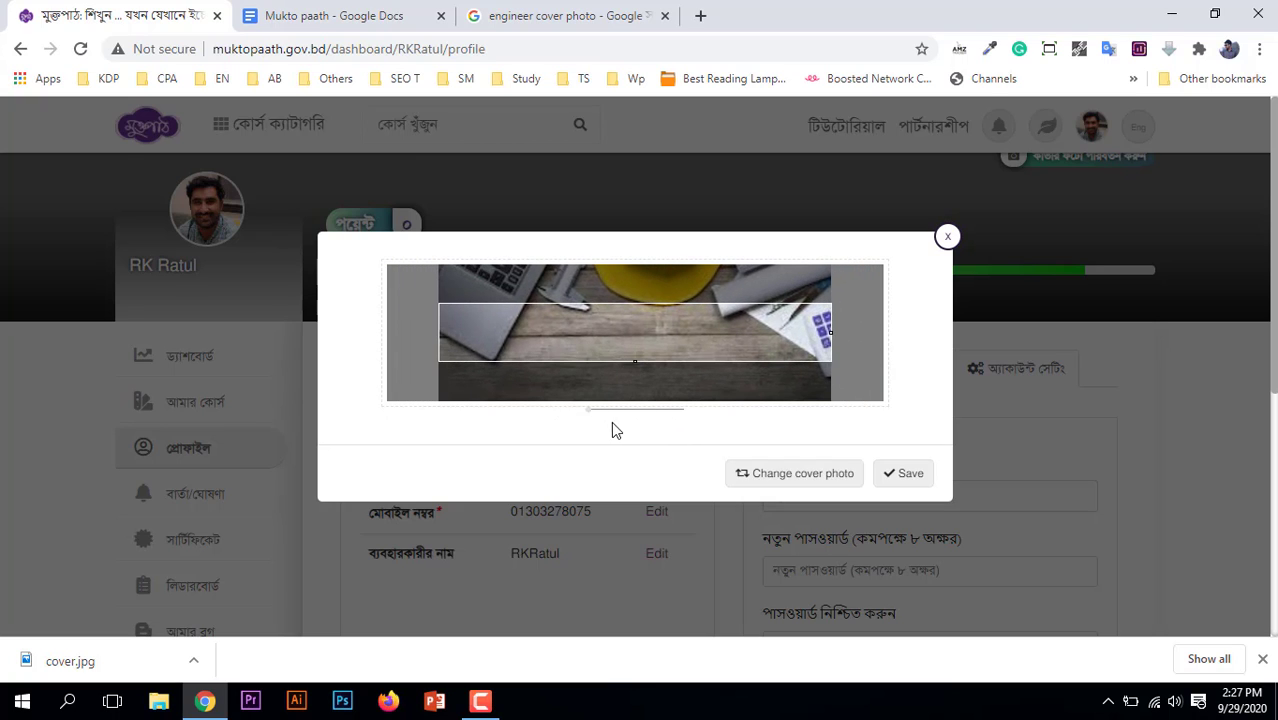
left_click_drag(634, 362, 682, 598)
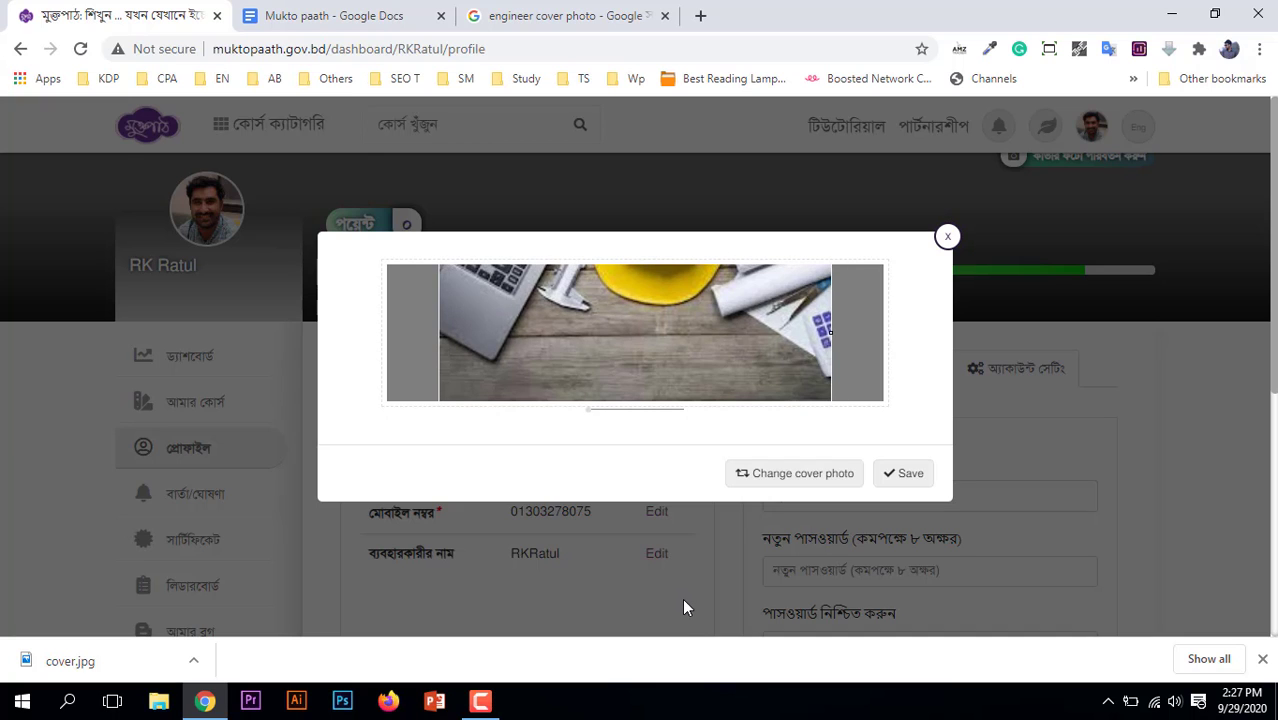
left_click_drag(638, 330, 645, 492)
left_click_drag(680, 298, 680, 377)
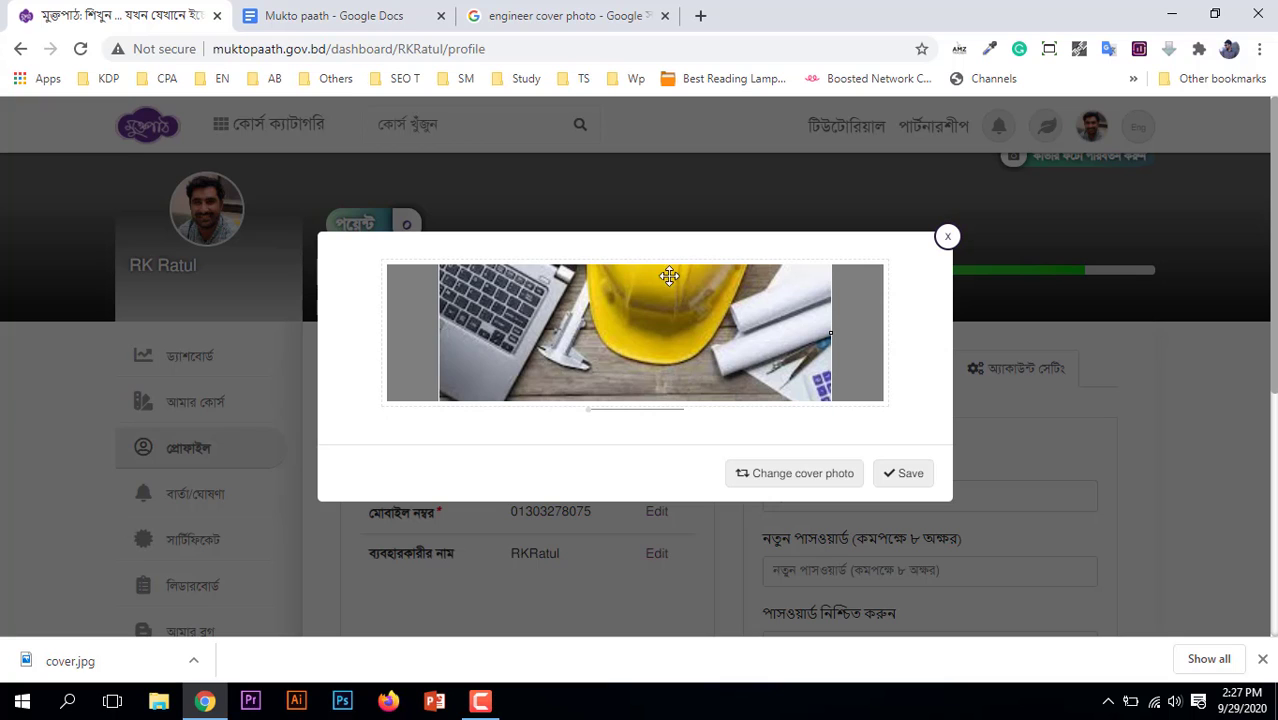
left_click(905, 473)
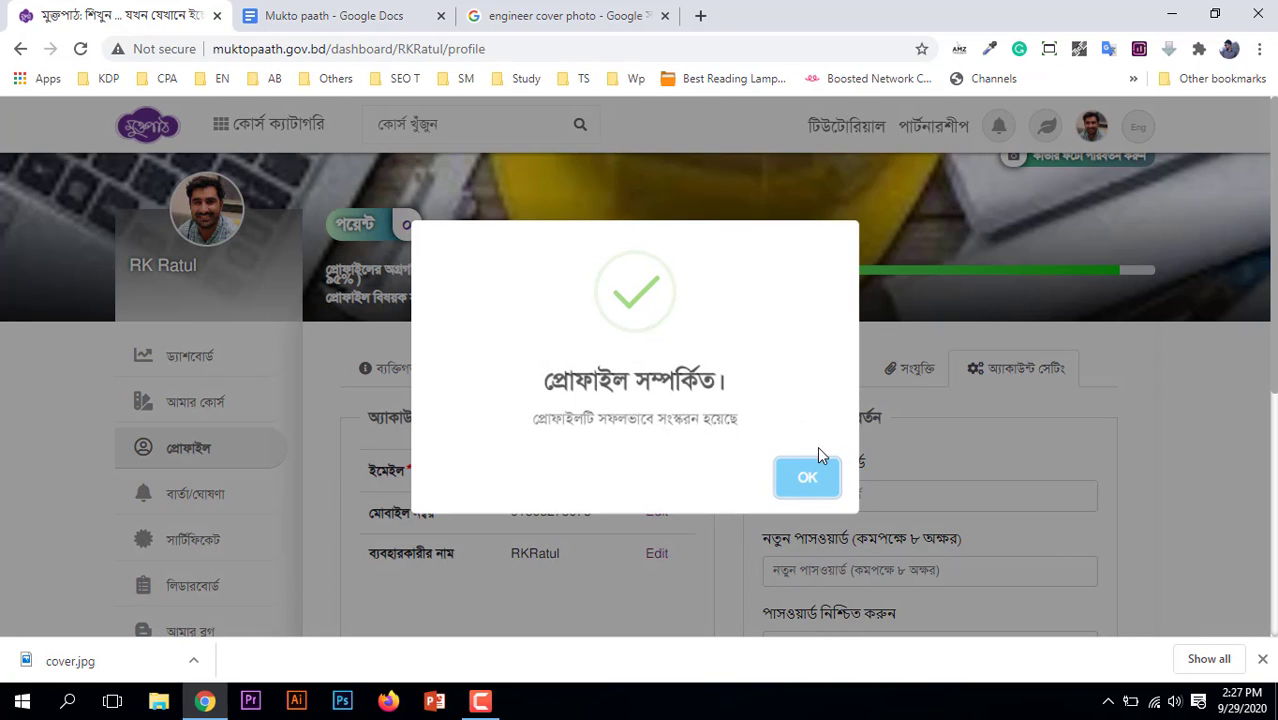
left_click(809, 478)
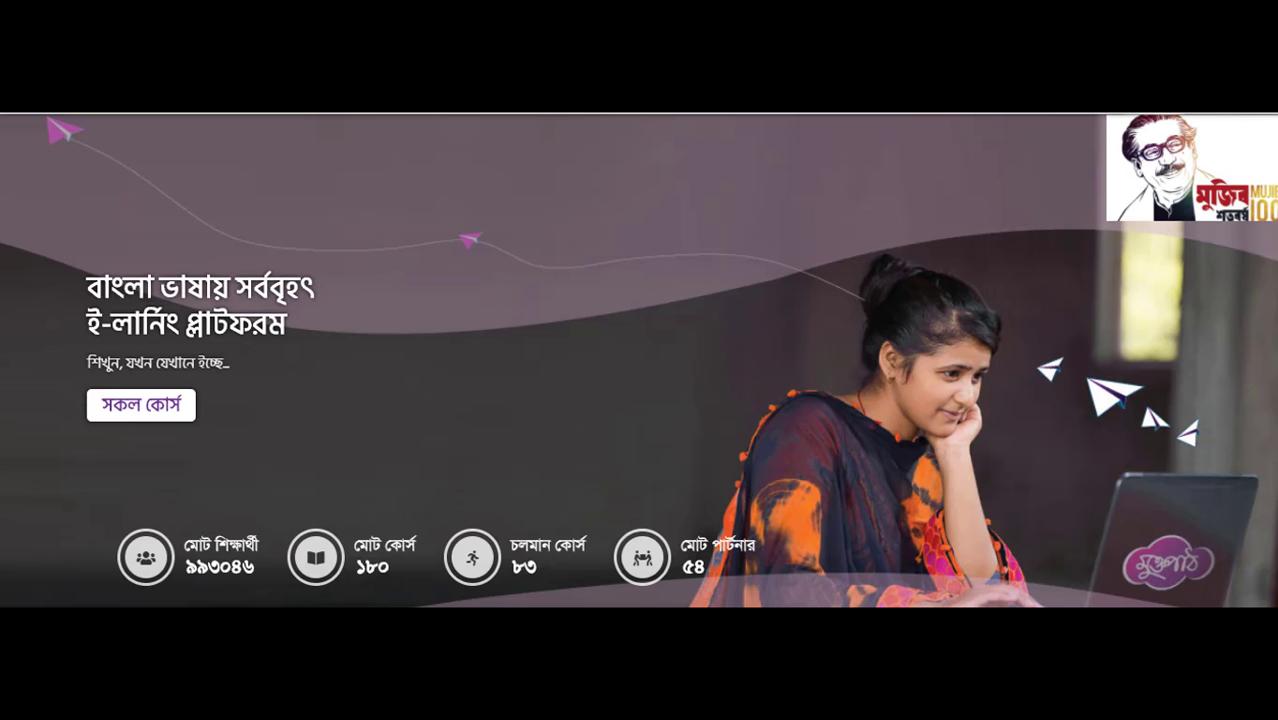